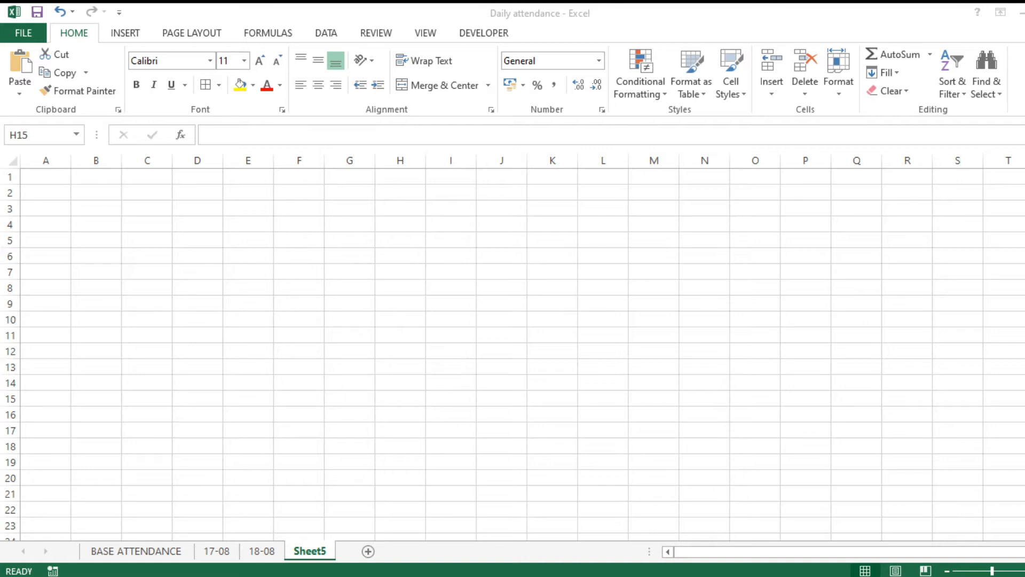
Review the student names and roll numbers in columns A and B of the BASE ATTENDANCE roster.
click(131, 554)
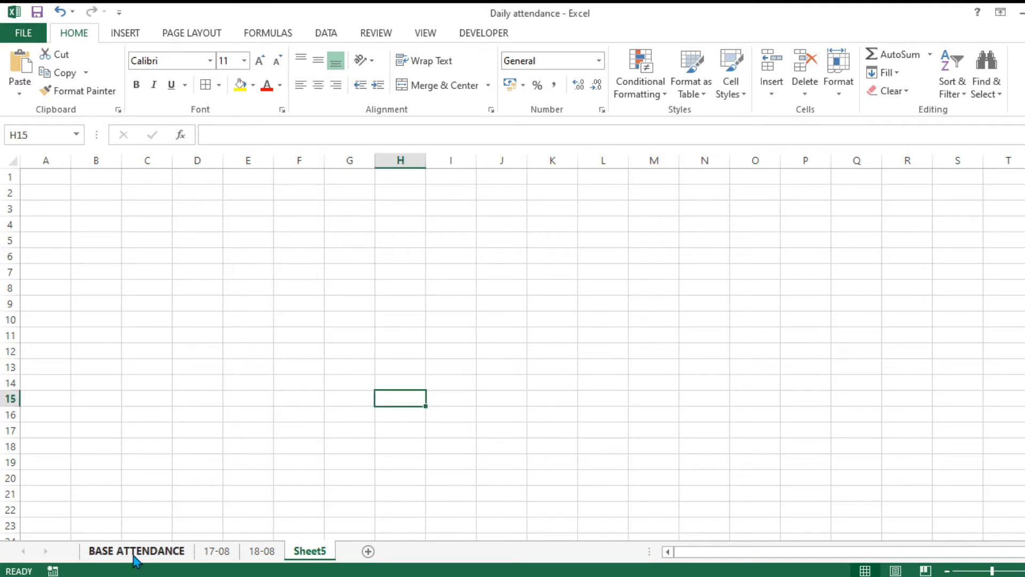
click(161, 552)
drag(146, 192, 245, 523)
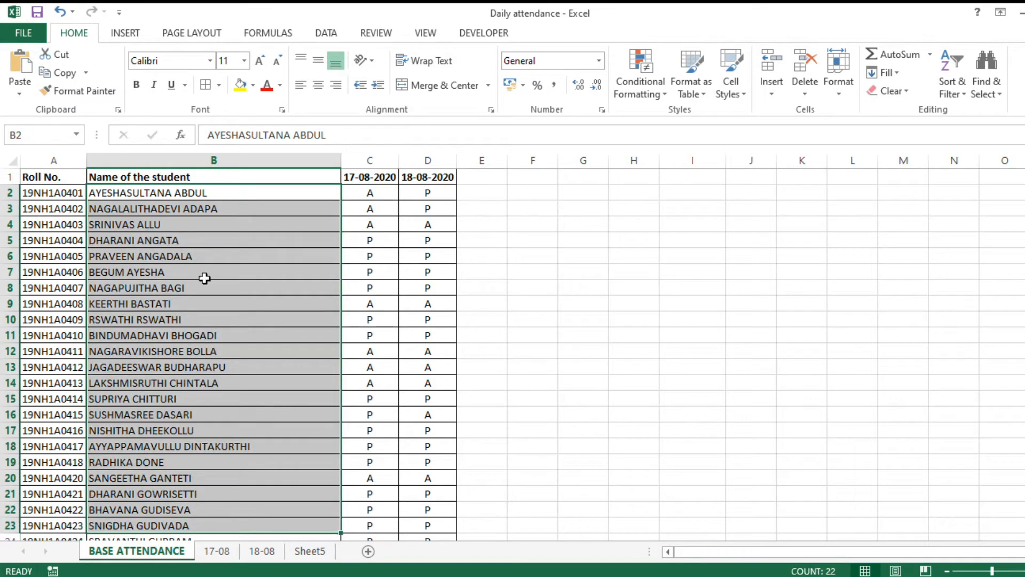
click(199, 209)
click(66, 197)
drag(66, 200, 65, 511)
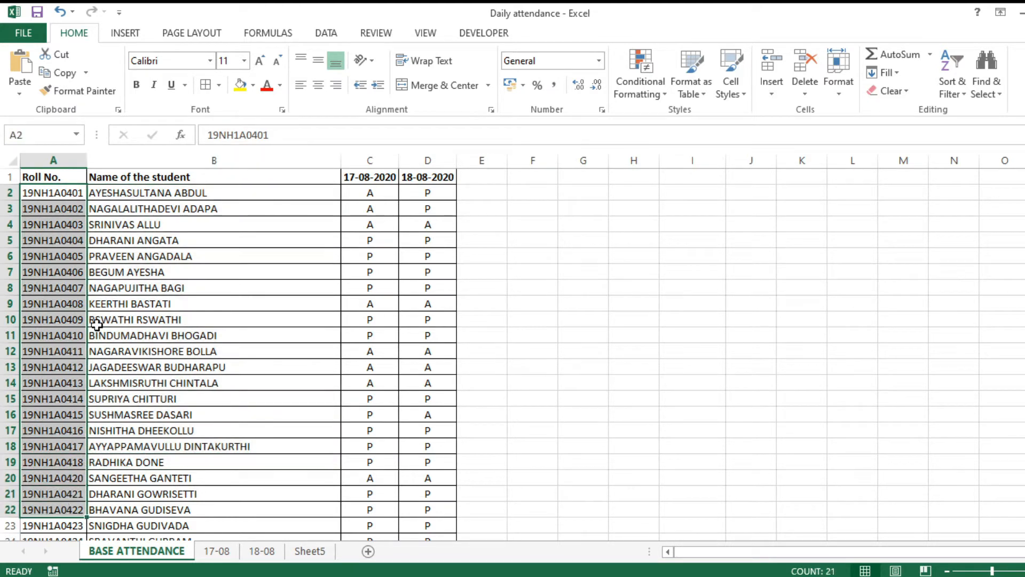
click(54, 192)
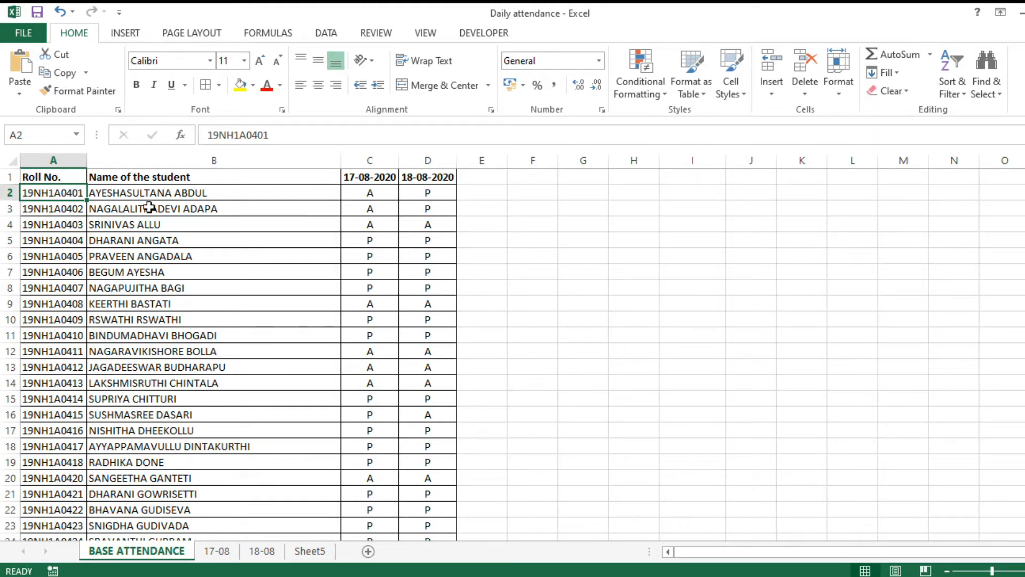
click(92, 194)
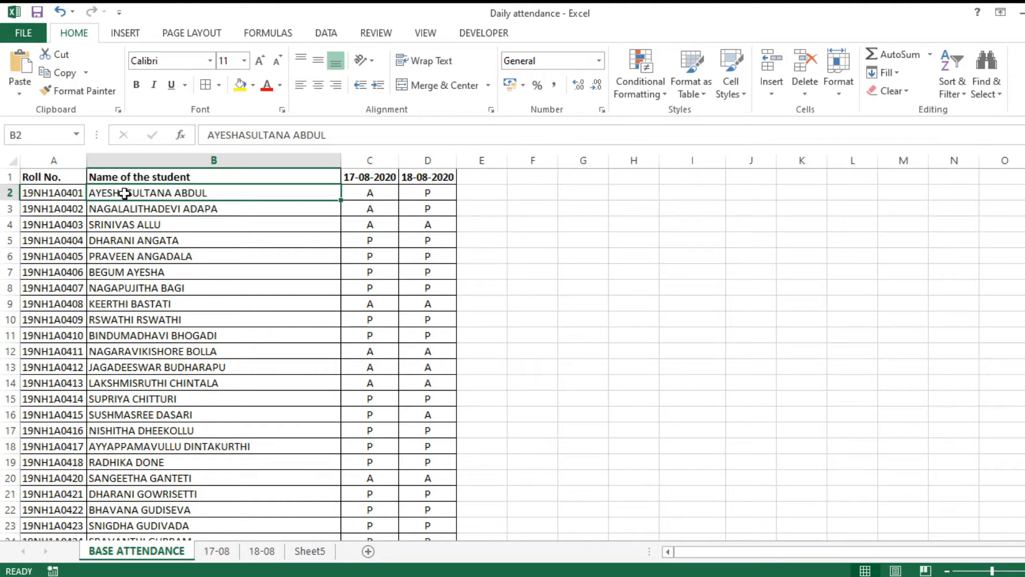
scroll(64, 226, down, 19)
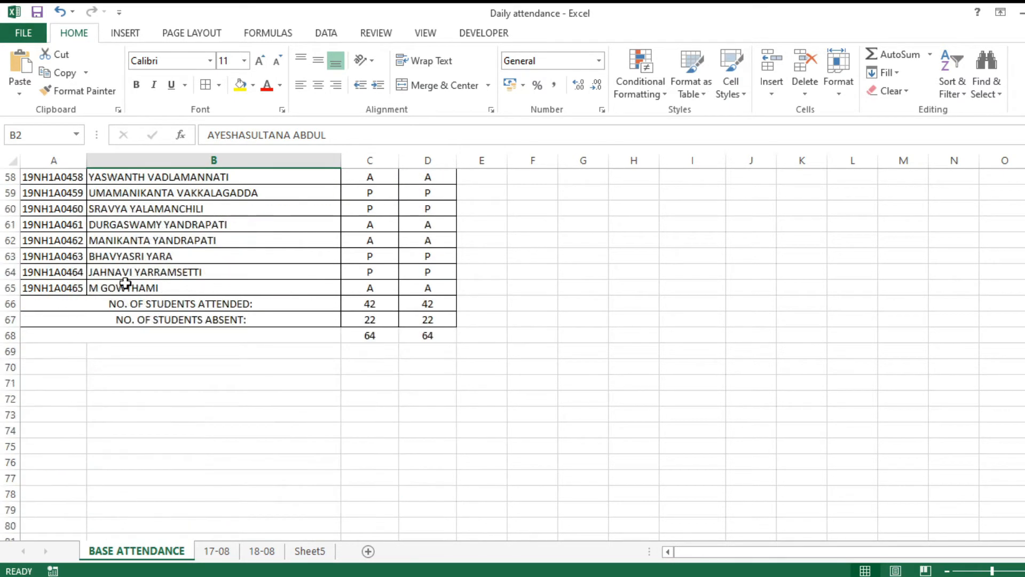
scroll(187, 282, up, 19)
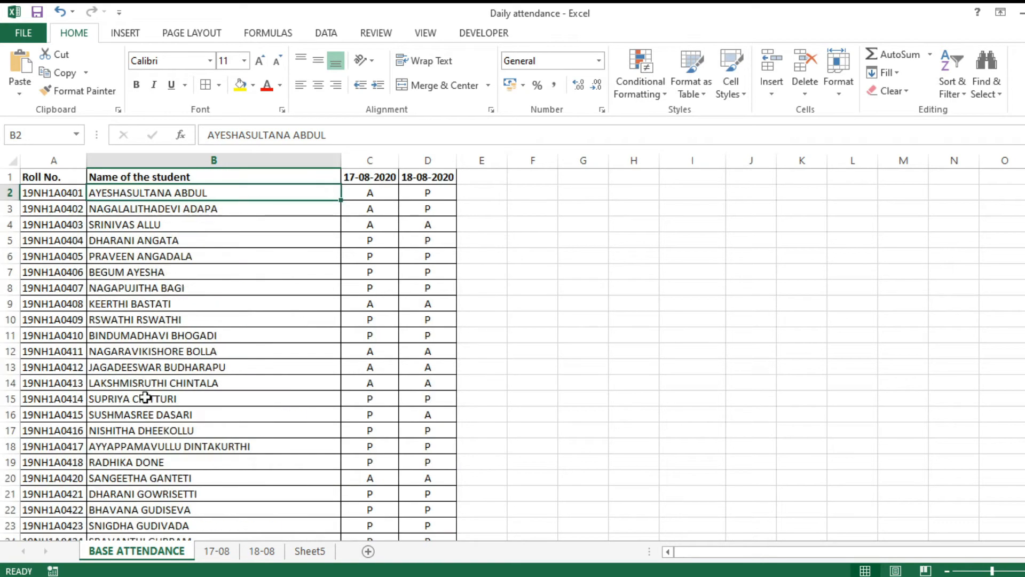
Look over the 17-08 present list, empty Sheet5 and BASE ATTENDANCE, ending on 17-08.
click(214, 553)
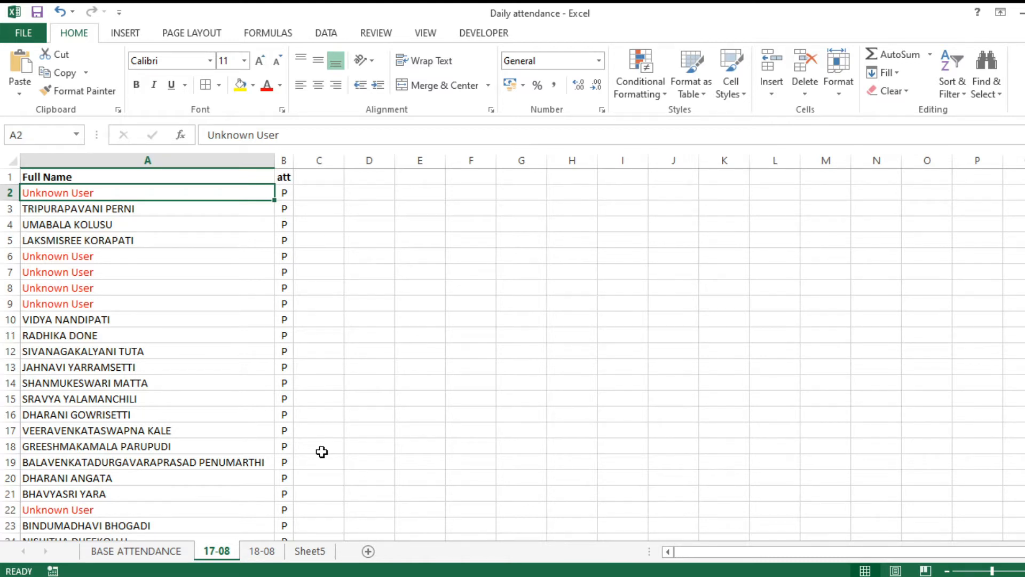
click(319, 553)
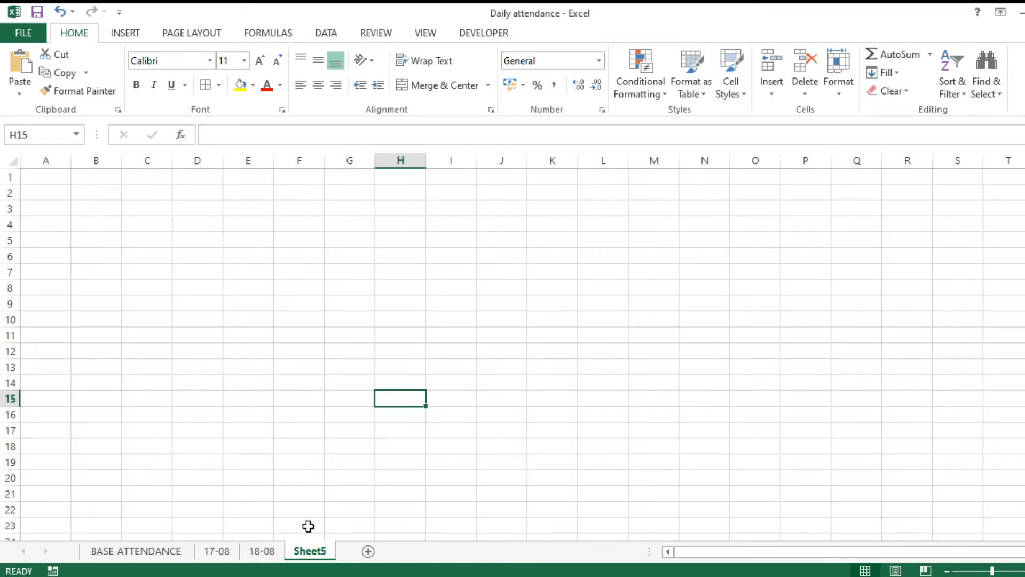
click(167, 553)
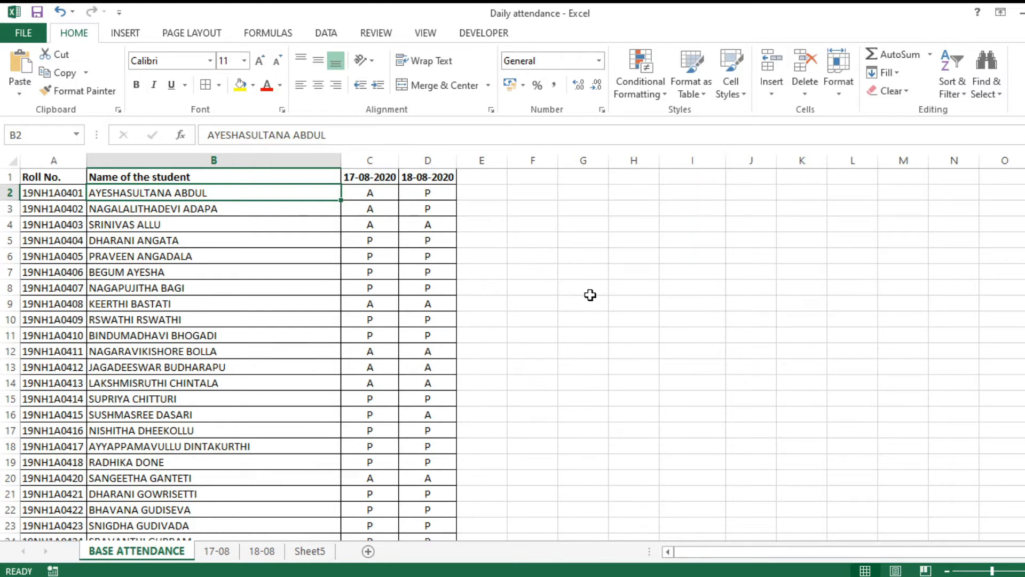
click(219, 553)
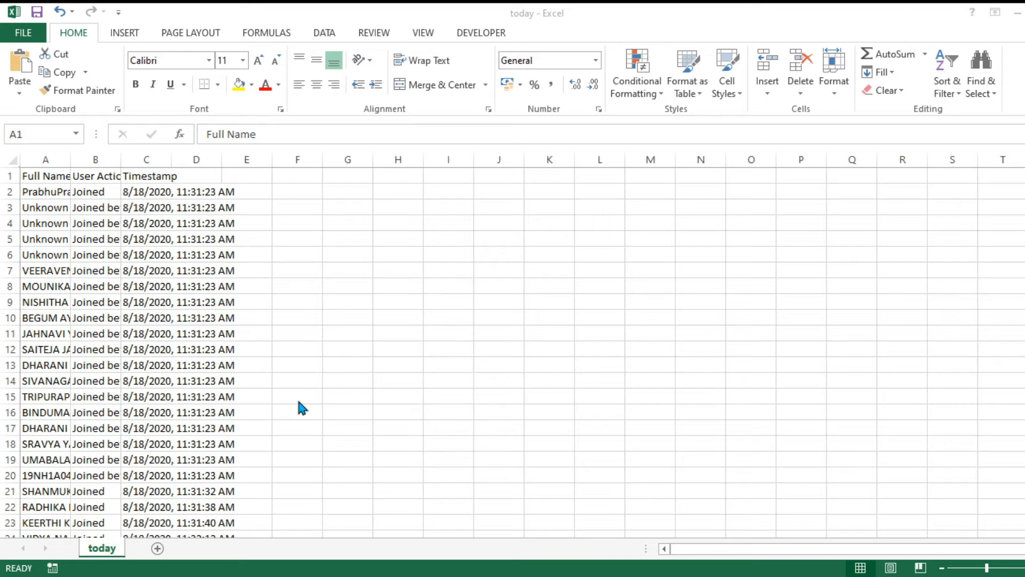
AutoFit columns A, B and C of the today list so names, actions and timestamps show fully.
click(70, 158)
double_click(69, 158)
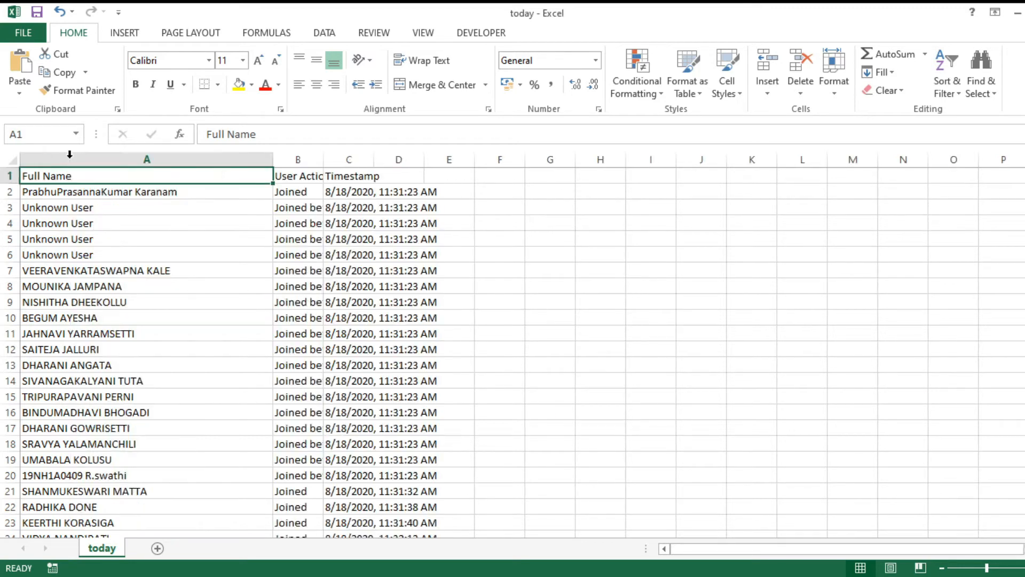
double_click(324, 158)
double_click(398, 160)
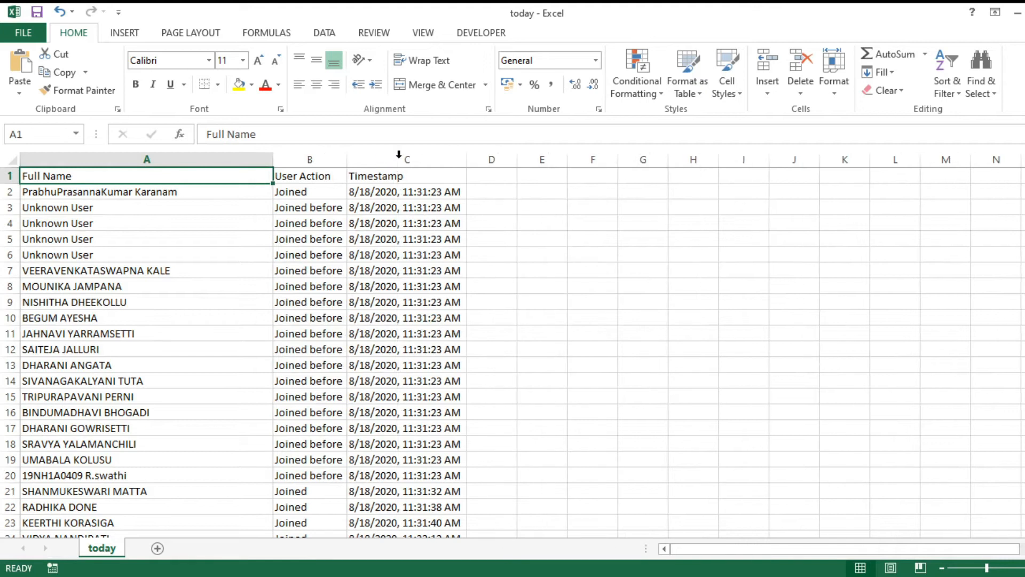
drag(5, 181, 12, 190)
click(48, 193)
click(437, 195)
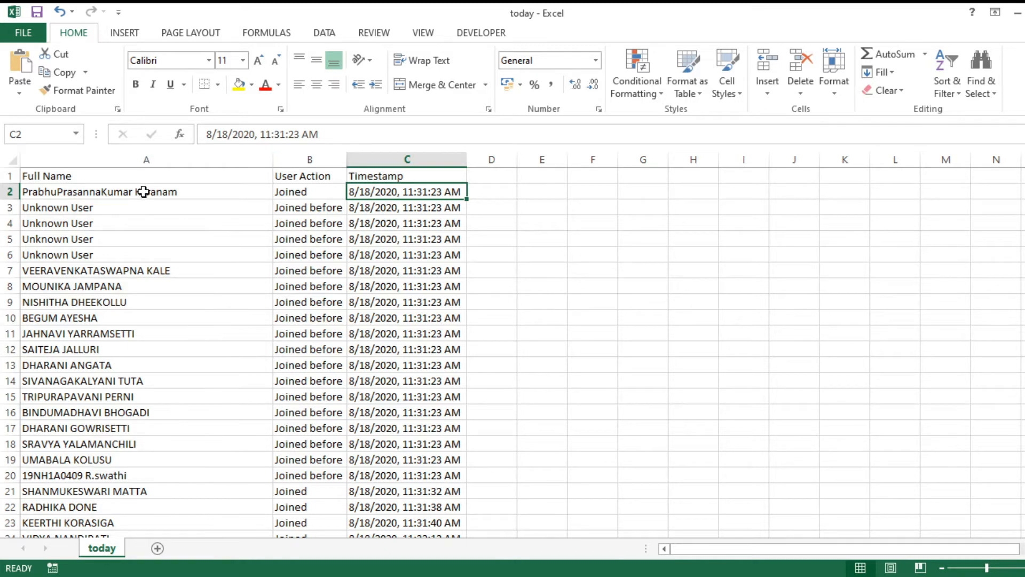
scroll(174, 243, down, 5)
scroll(175, 243, down, 10)
scroll(189, 269, up, 15)
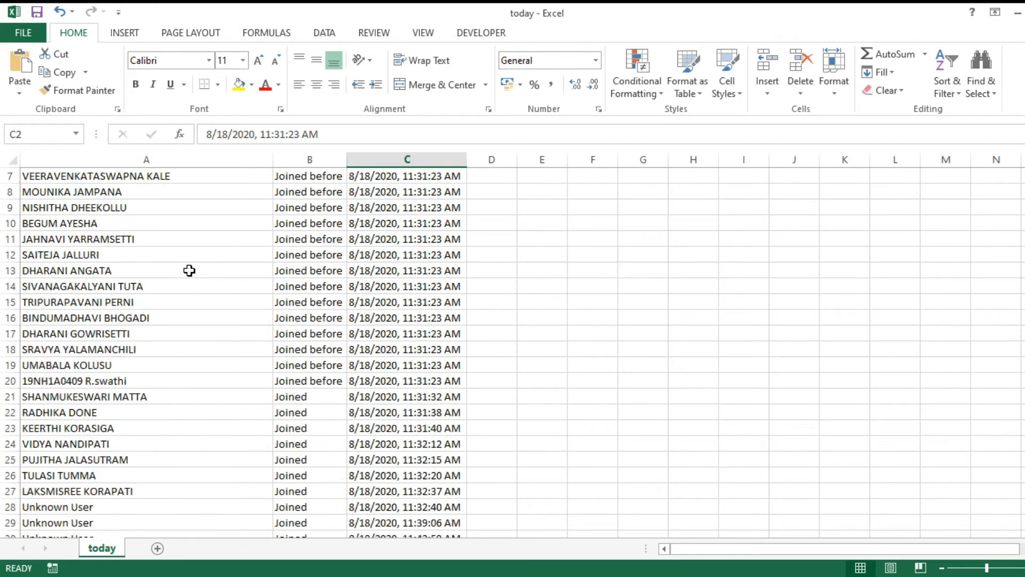
drag(99, 209, 105, 262)
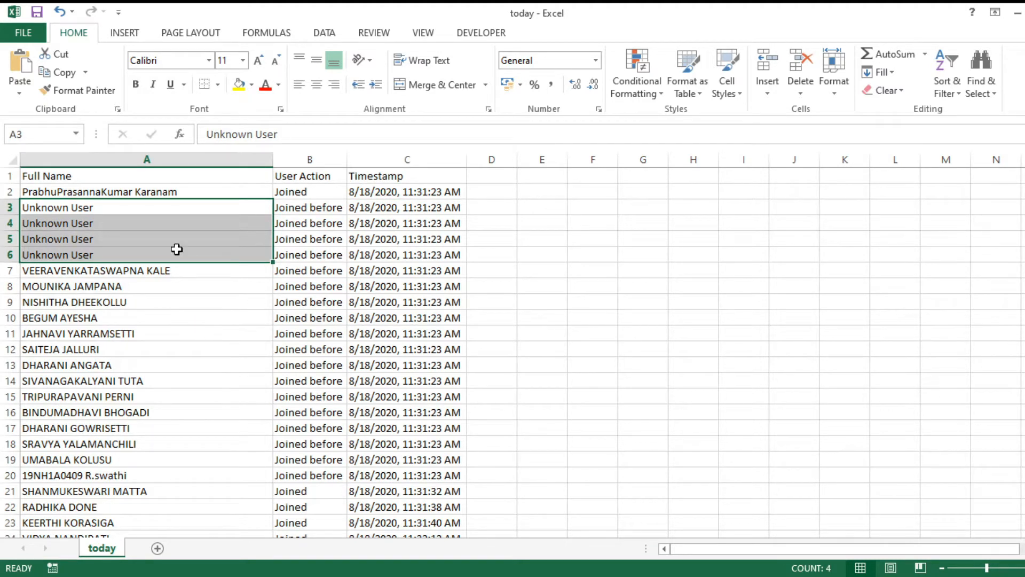
scroll(163, 342, down, 14)
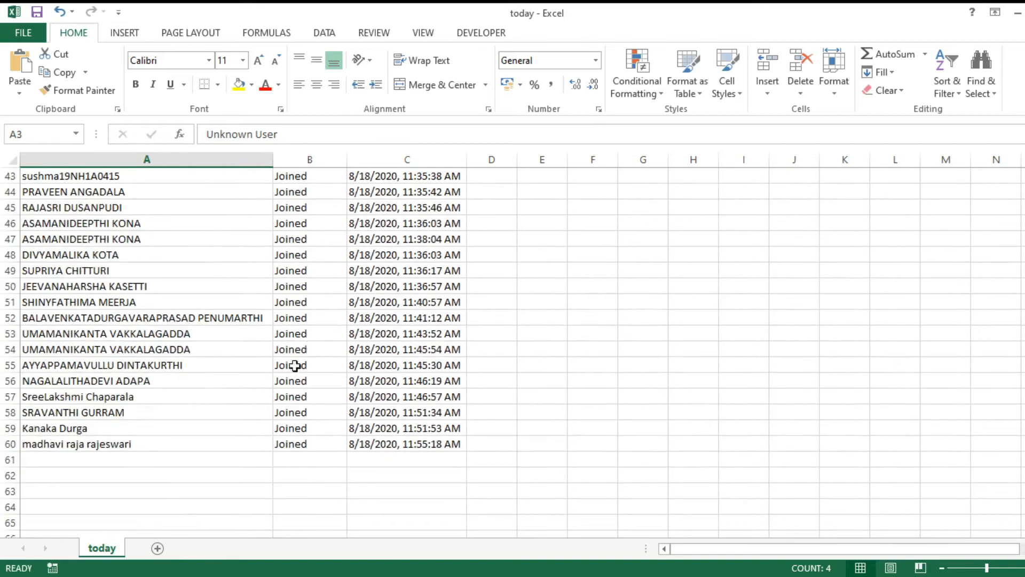
click(81, 455)
drag(81, 428, 111, 444)
scroll(158, 240, up, 3)
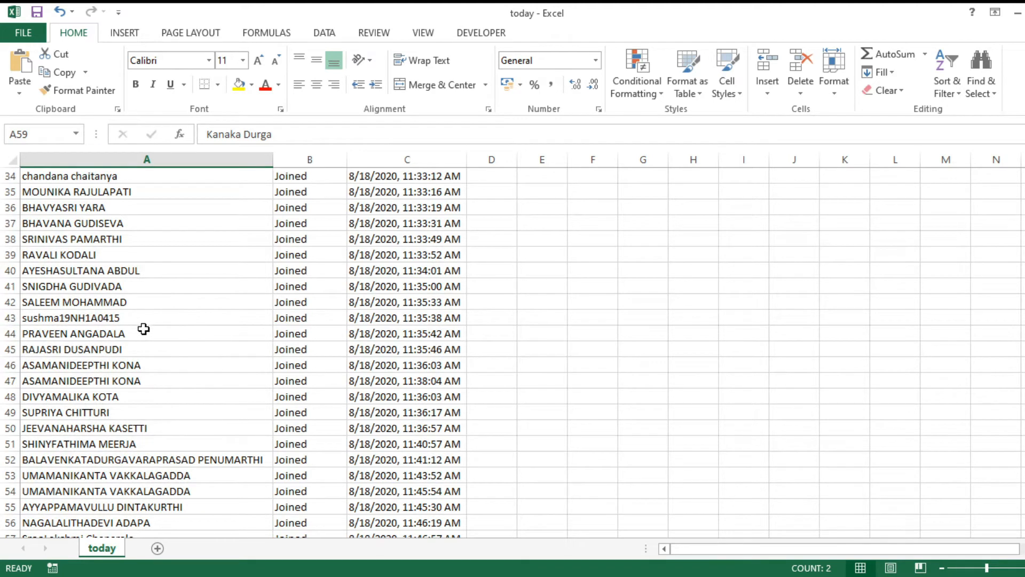
click(121, 318)
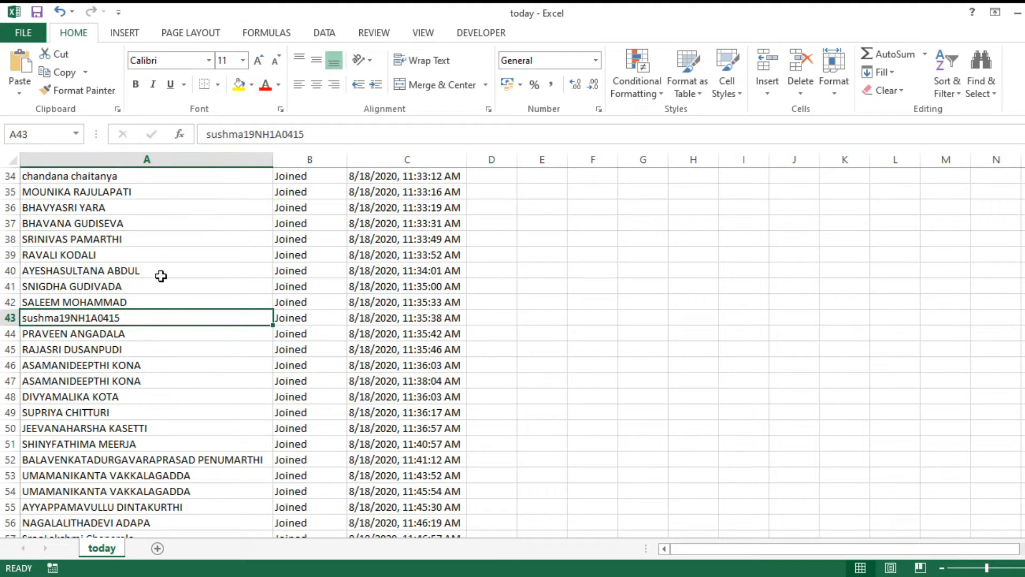
scroll(126, 411, up, 11)
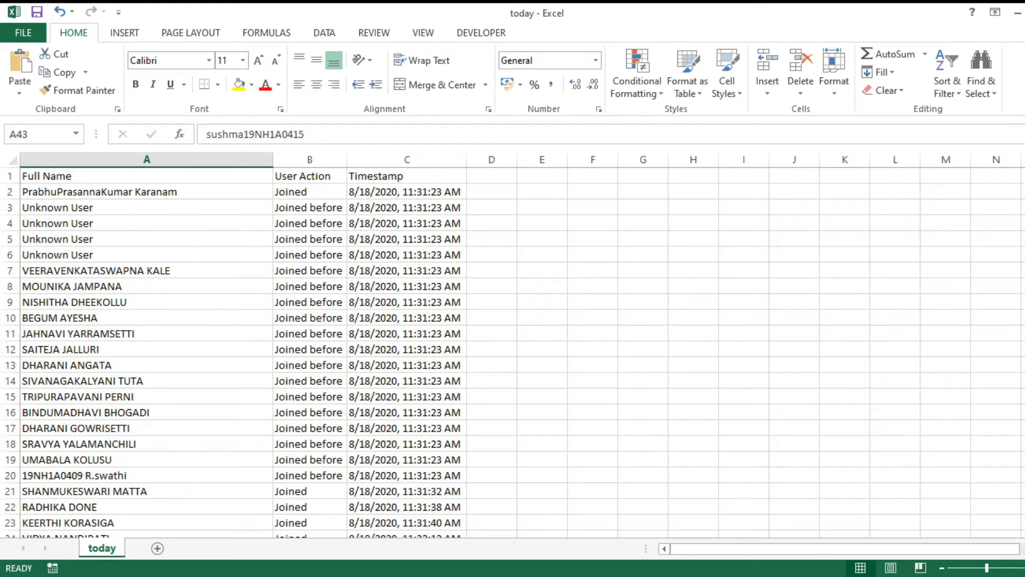
scroll(260, 334, down, 8)
scroll(261, 328, down, 7)
scroll(267, 332, up, 1)
scroll(267, 333, up, 5)
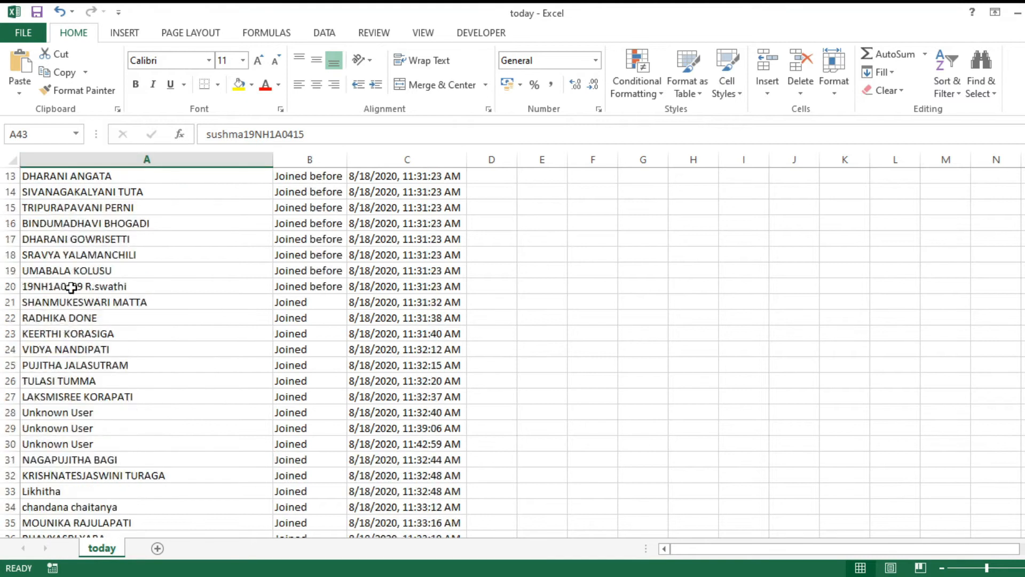
Add filter arrows to the today list headers, view the Joined before rows, then clear that filter.
click(9, 176)
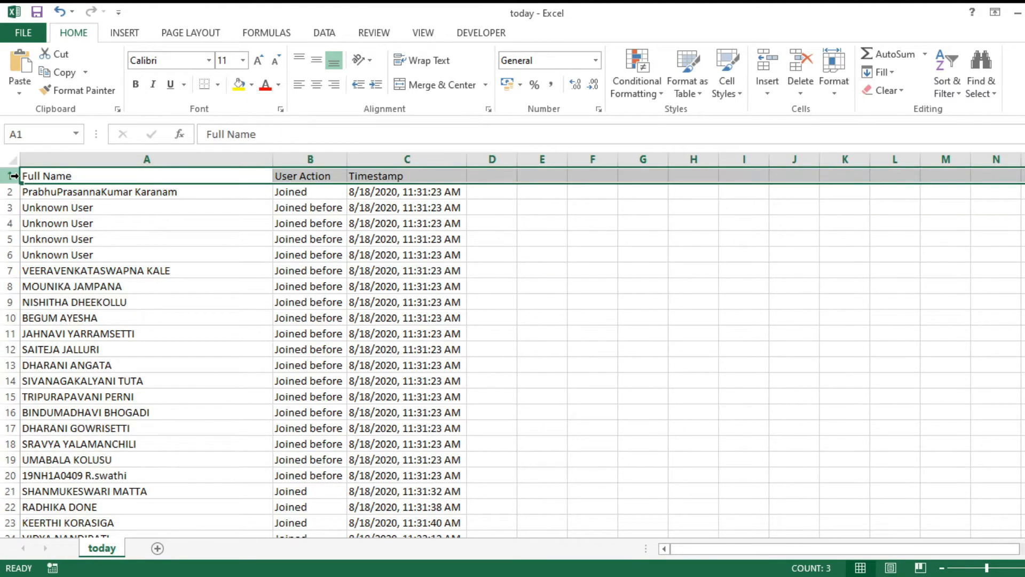
click(961, 92)
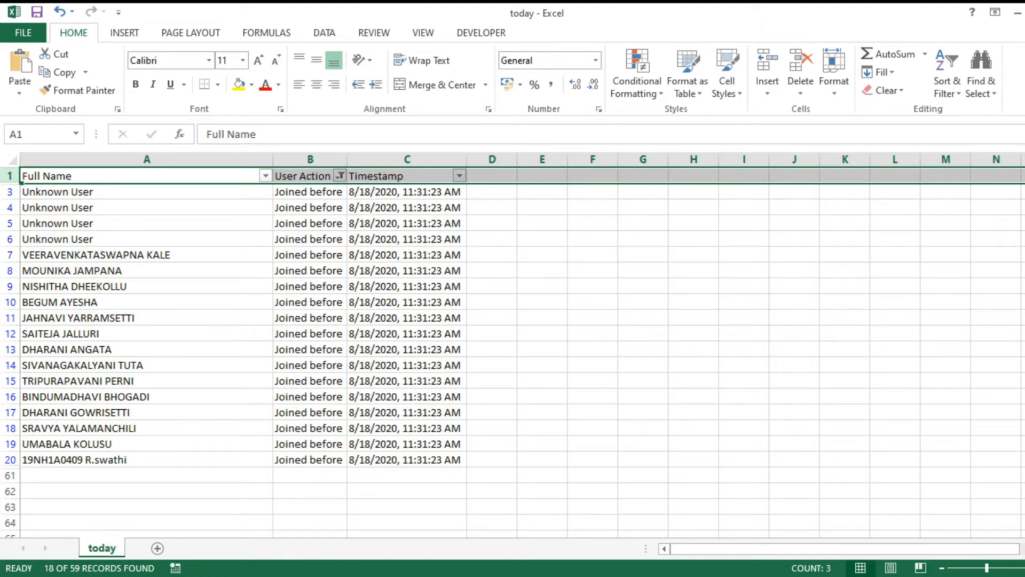
drag(9, 459, 8, 191)
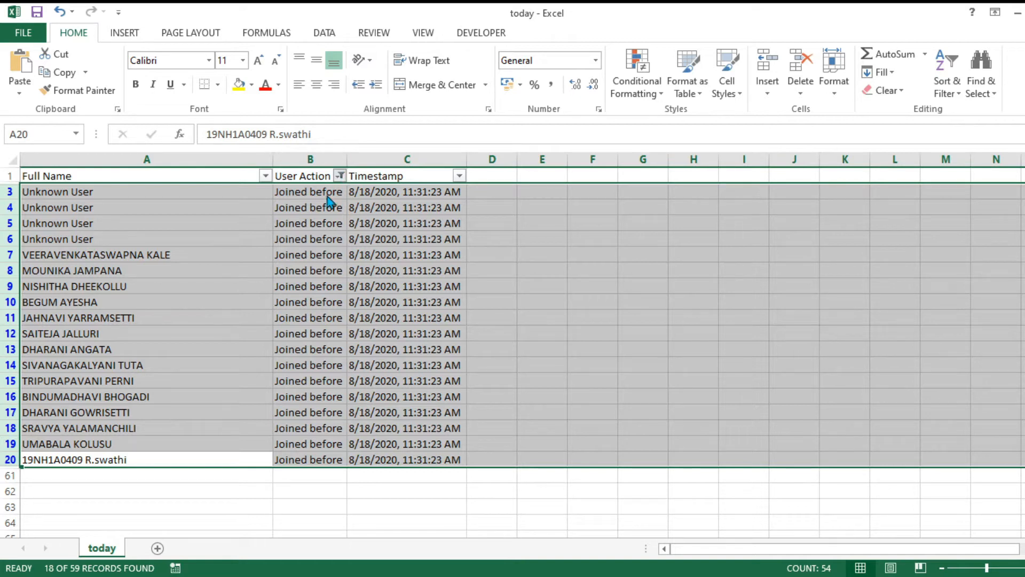
click(241, 473)
click(355, 350)
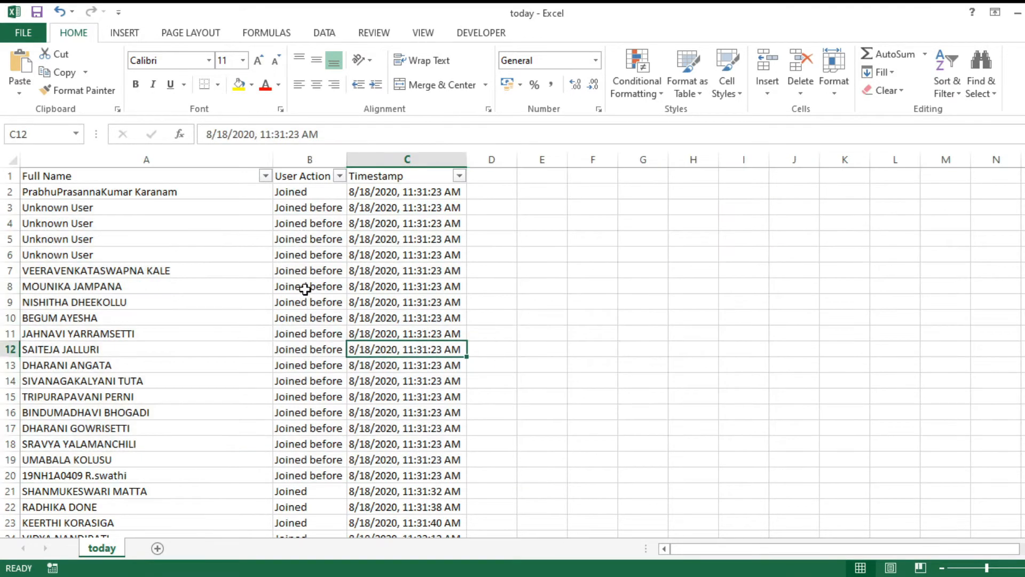
scroll(304, 294, down, 12)
scroll(301, 446, up, 12)
click(110, 158)
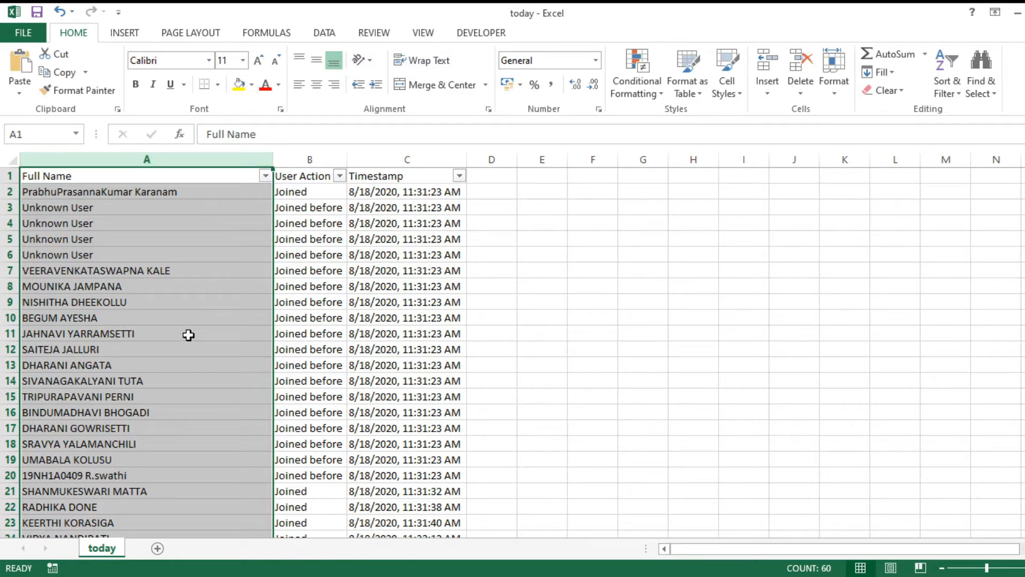
scroll(189, 334, down, 7)
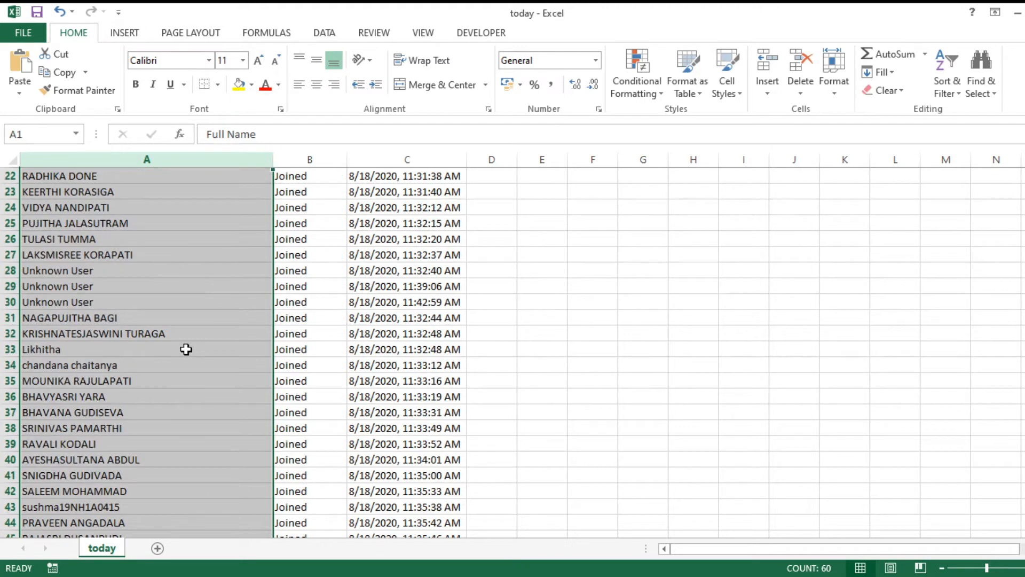
scroll(186, 350, up, 7)
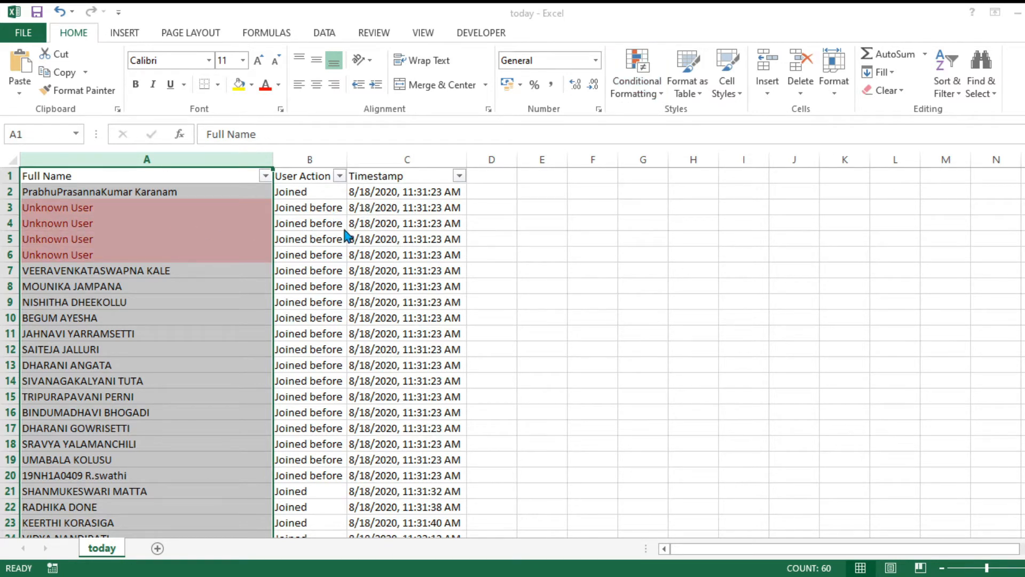
scroll(159, 291, down, 11)
scroll(159, 290, down, 5)
scroll(160, 291, up, 16)
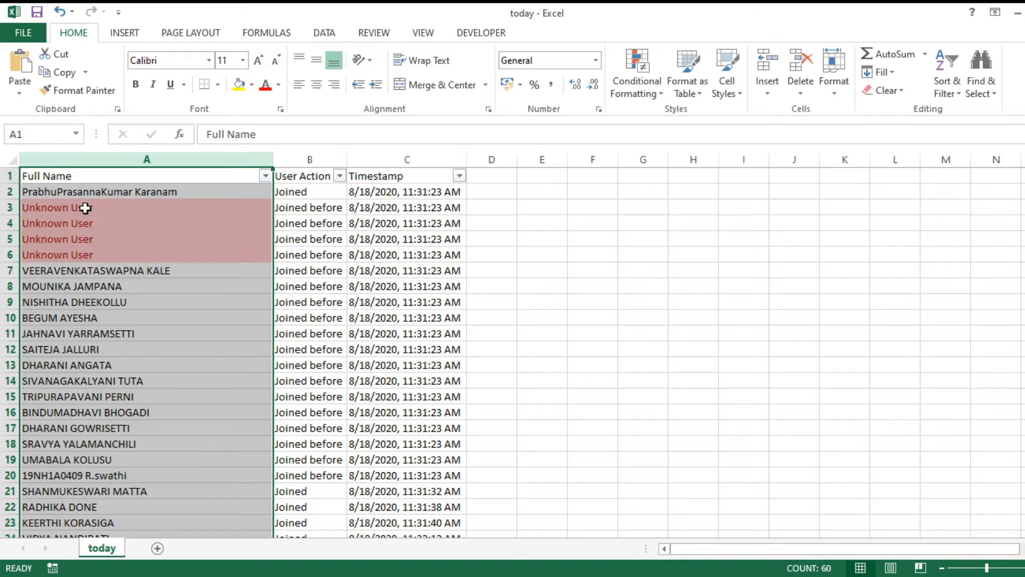
scroll(100, 294, down, 1)
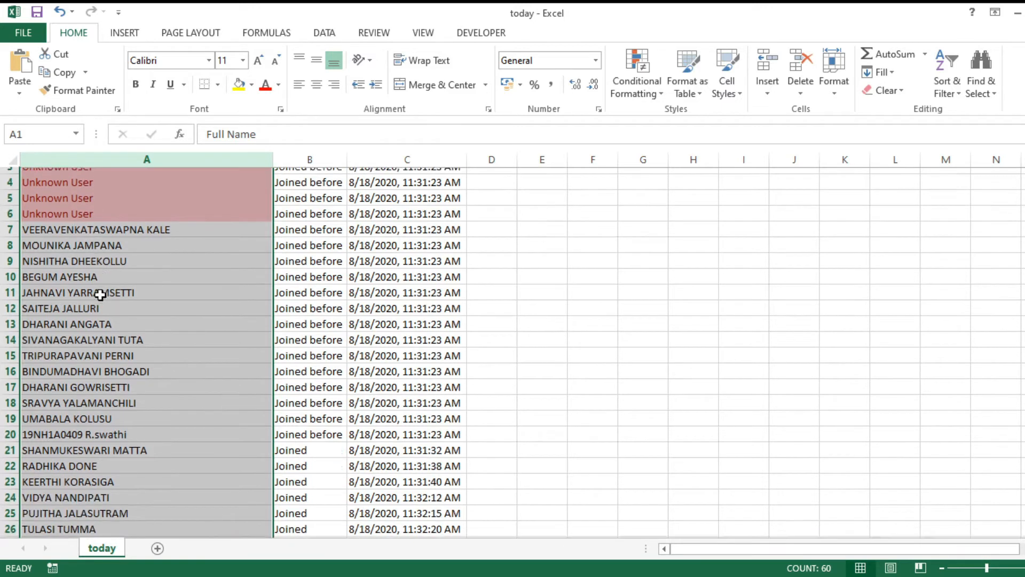
scroll(99, 295, down, 11)
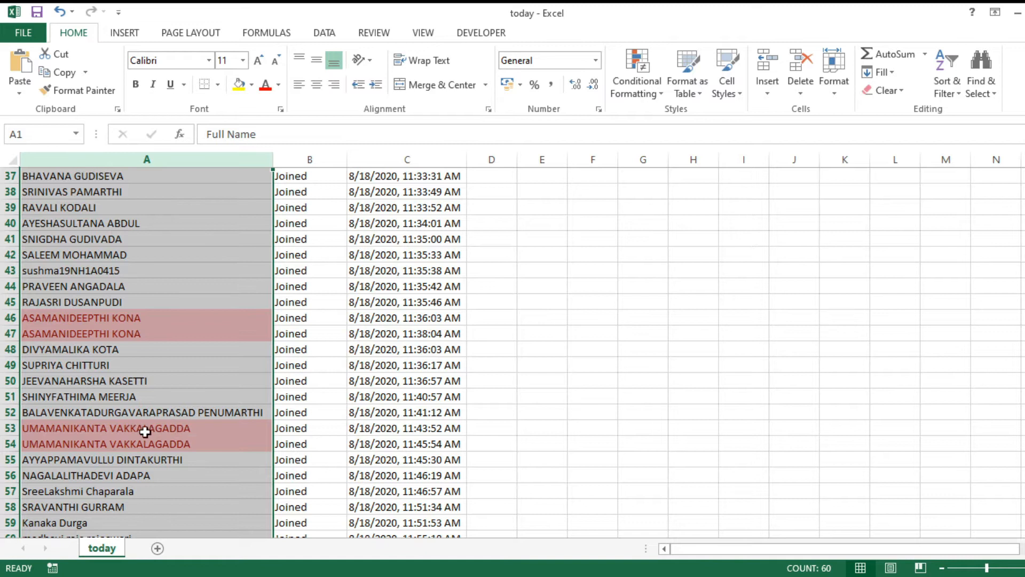
scroll(145, 431, up, 5)
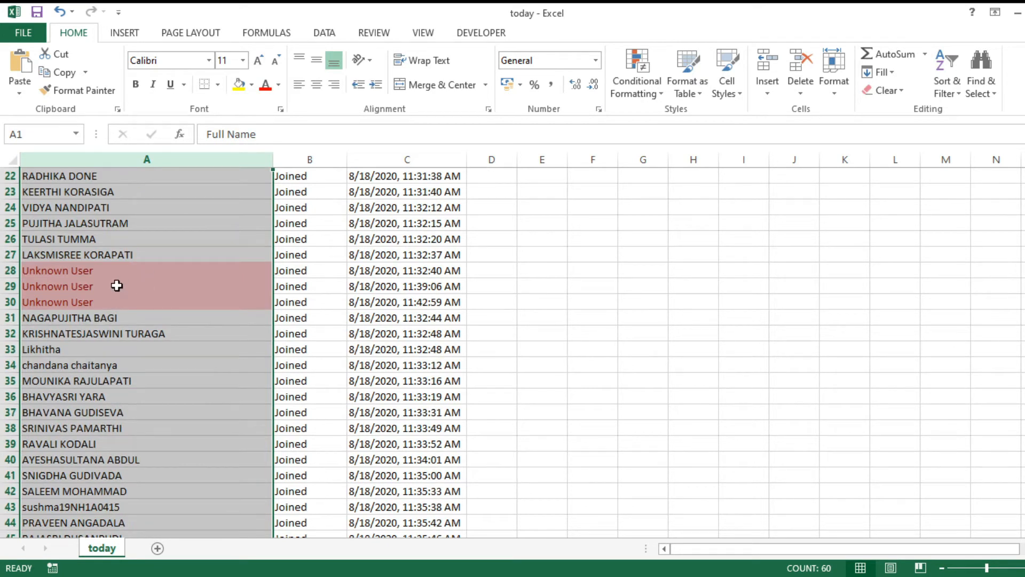
scroll(119, 279, down, 4)
scroll(130, 237, up, 2)
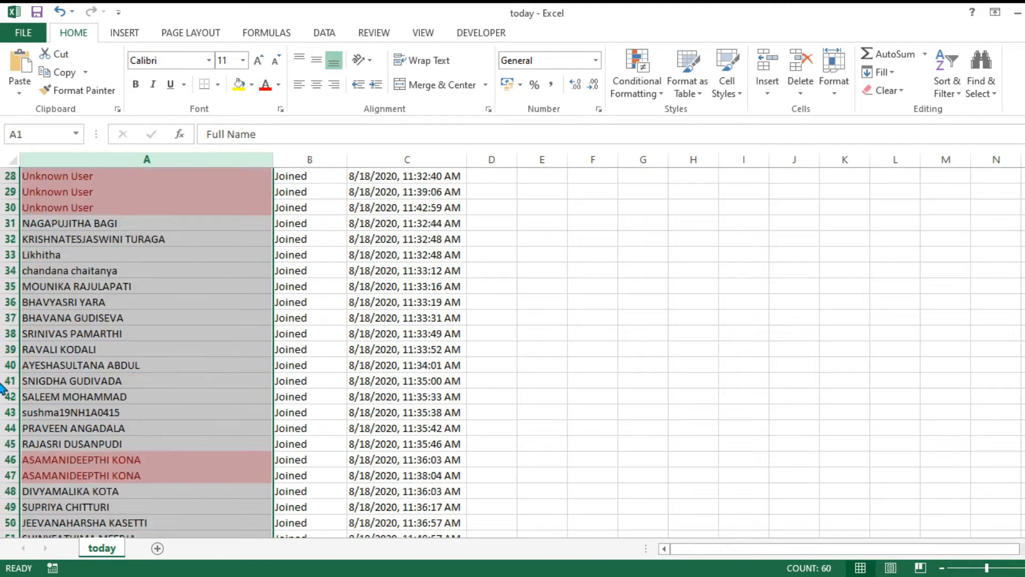
scroll(2, 390, up, 3)
Delete the seven Unknown User rows from the today list.
drag(7, 349, 3, 317)
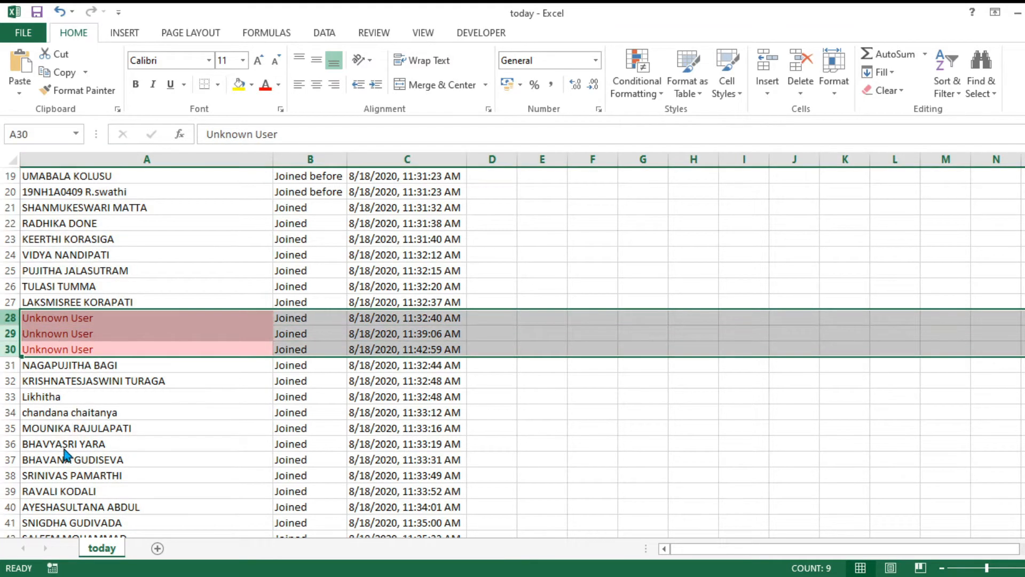
key(ctrl+minus)
scroll(64, 447, up, 6)
drag(10, 254, 10, 214)
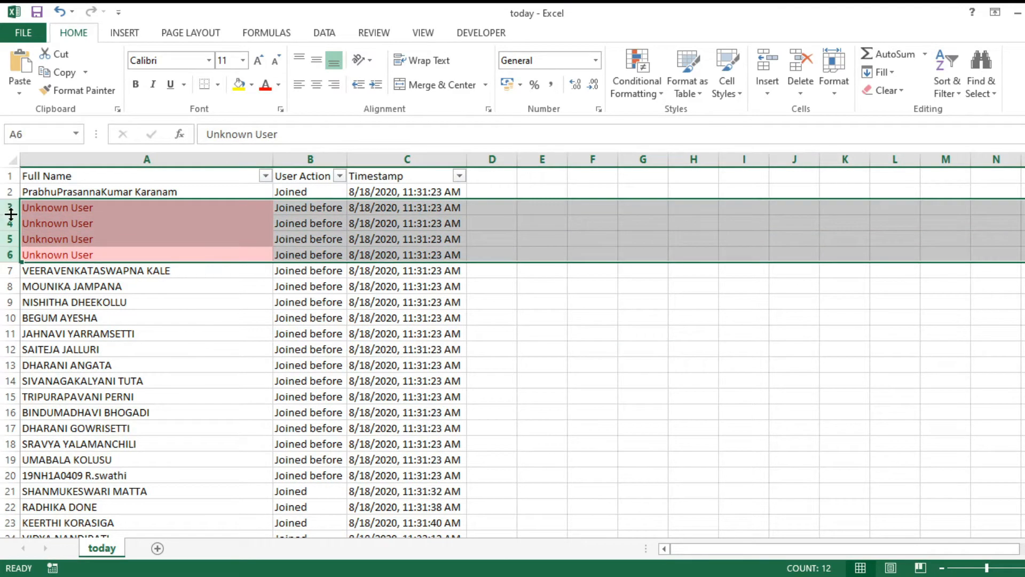
key(ctrl+minus)
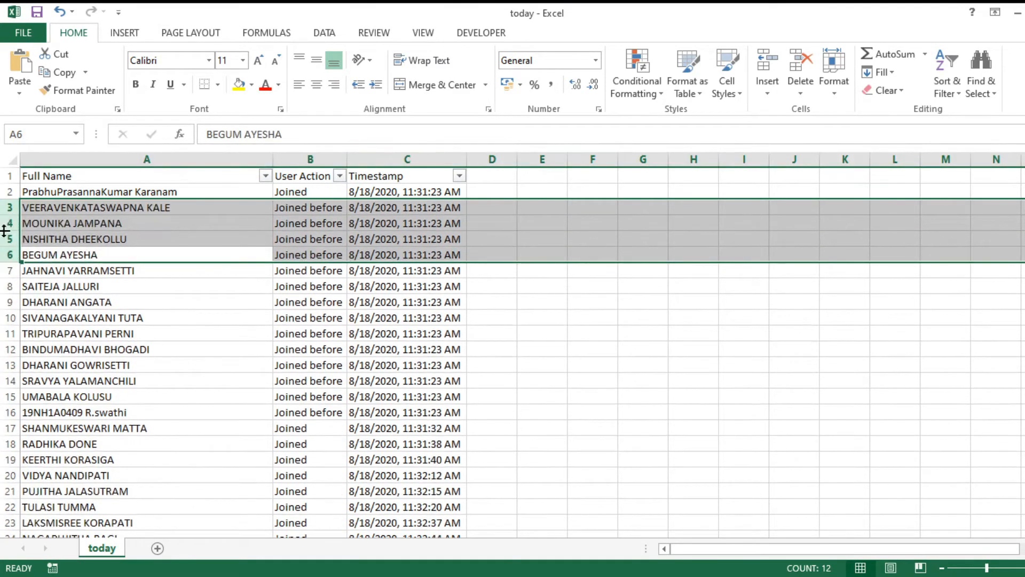
Delete the duplicated student entries in rows 40 and 46.
scroll(78, 340, down, 5)
scroll(79, 344, down, 5)
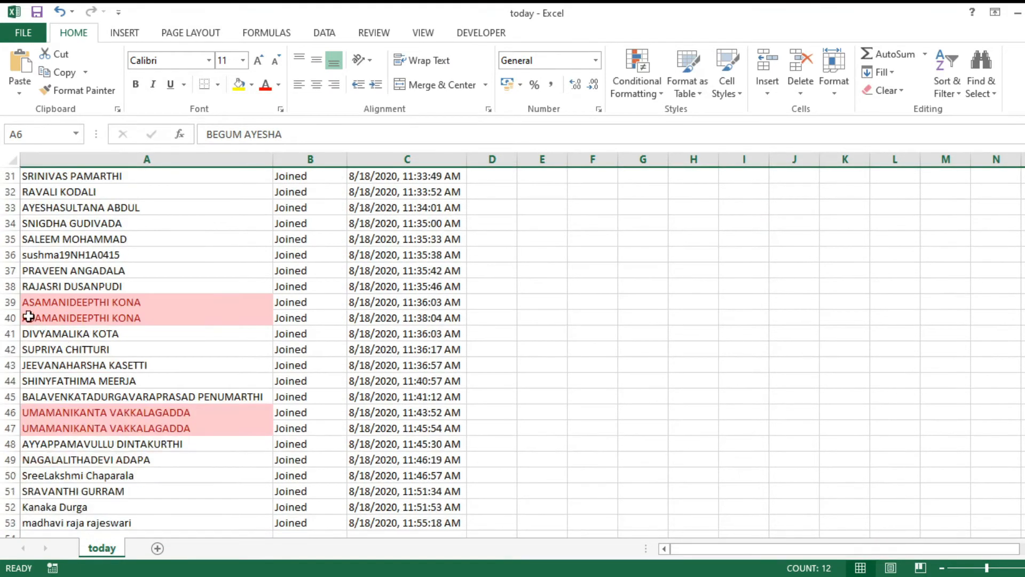
click(5, 317)
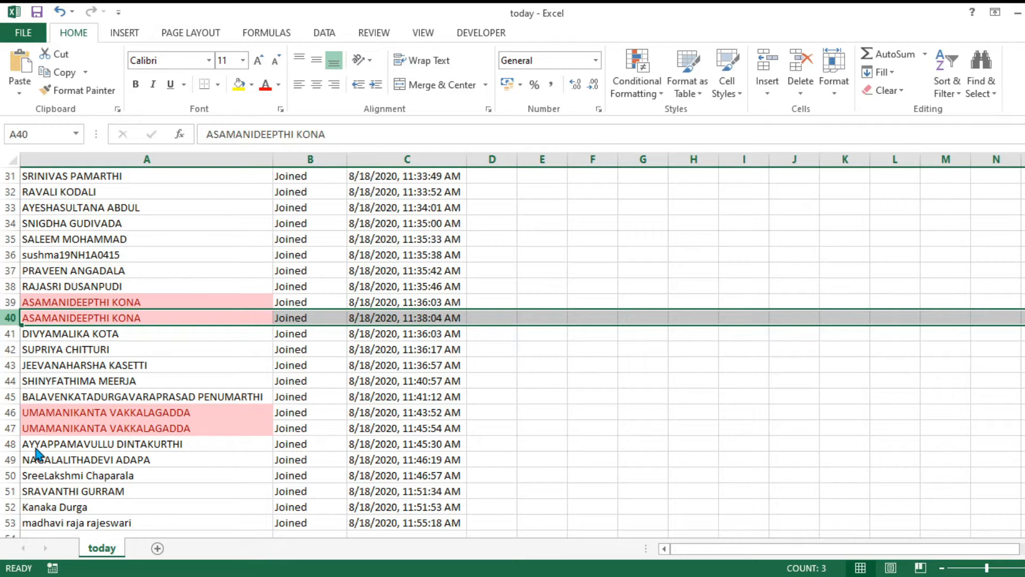
key(ctrl+minus)
click(13, 413)
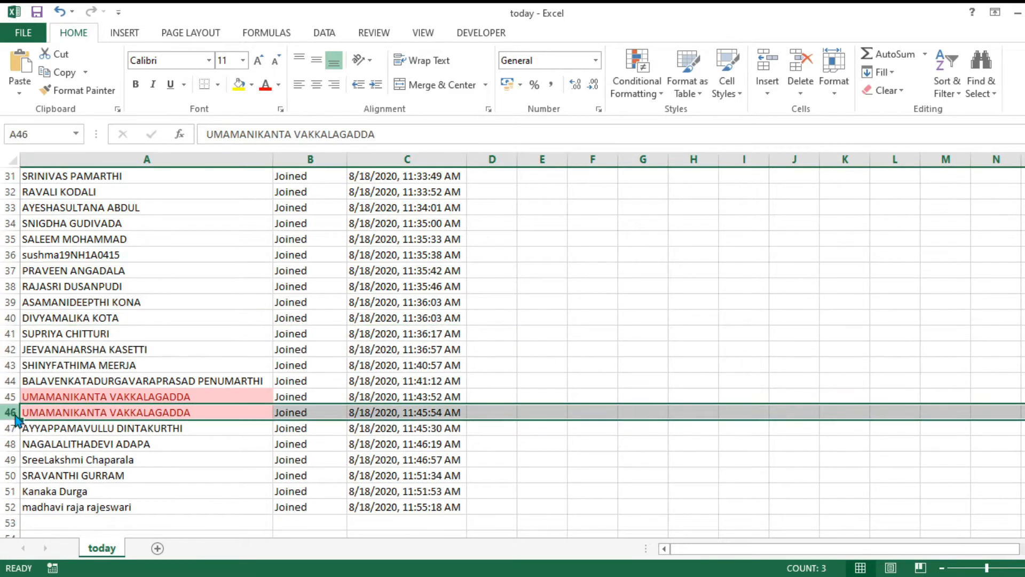
key(ctrl+minus)
Remove one more student's entry in row 48.
scroll(251, 476, up, 10)
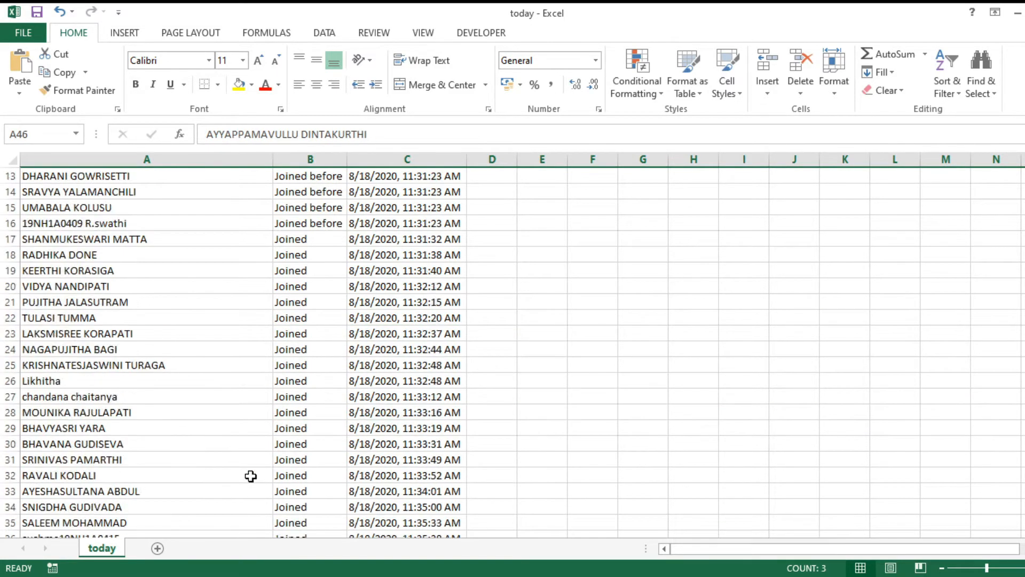
scroll(142, 364, down, 12)
scroll(142, 371, up, 5)
scroll(142, 371, up, 7)
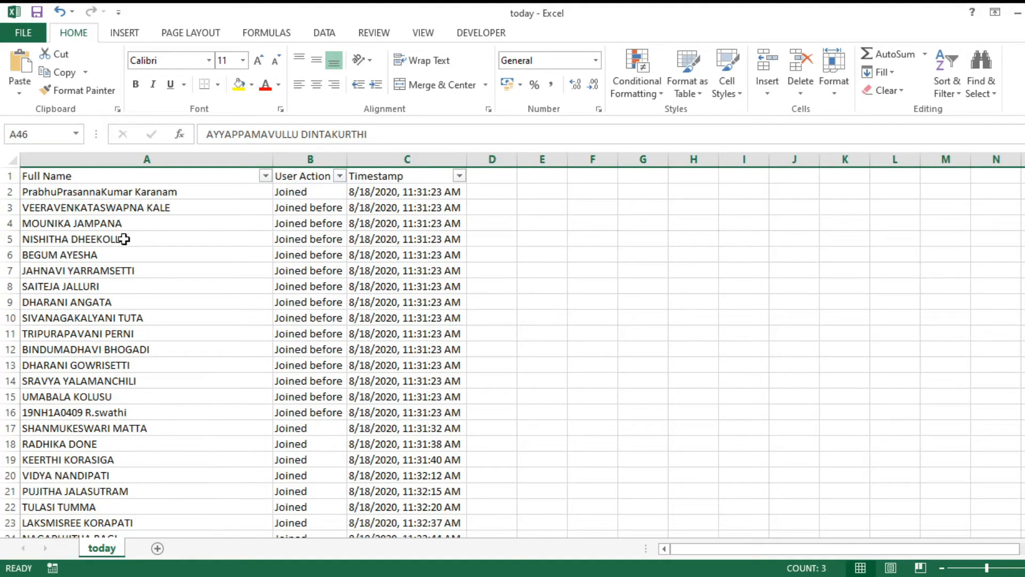
scroll(110, 490, down, 12)
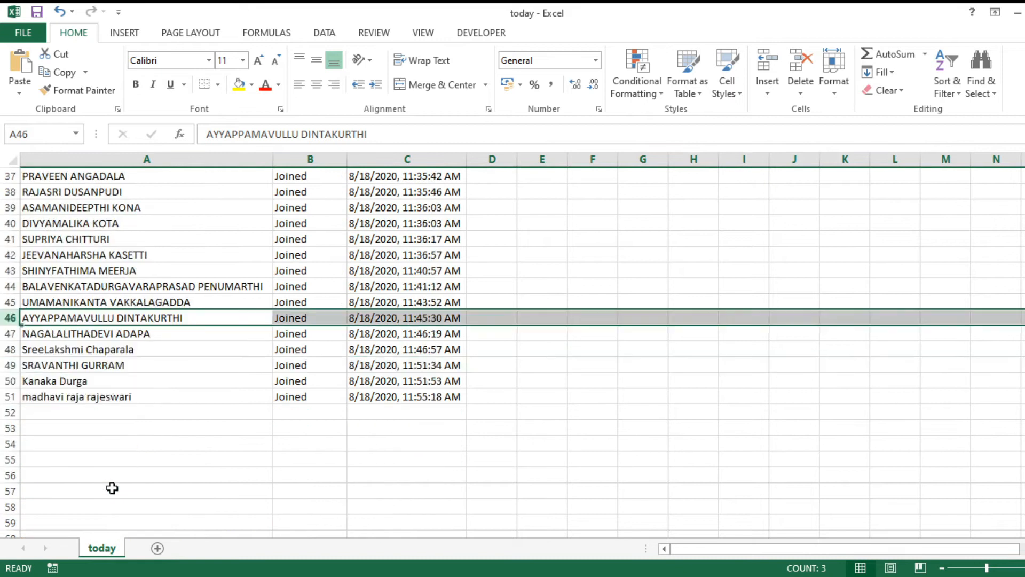
click(11, 350)
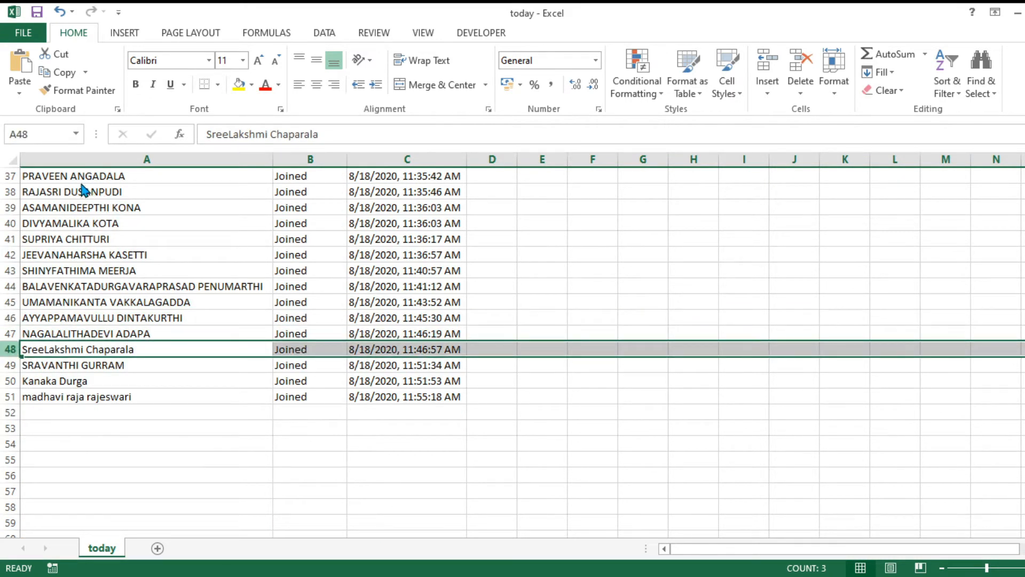
key(ctrl+minus)
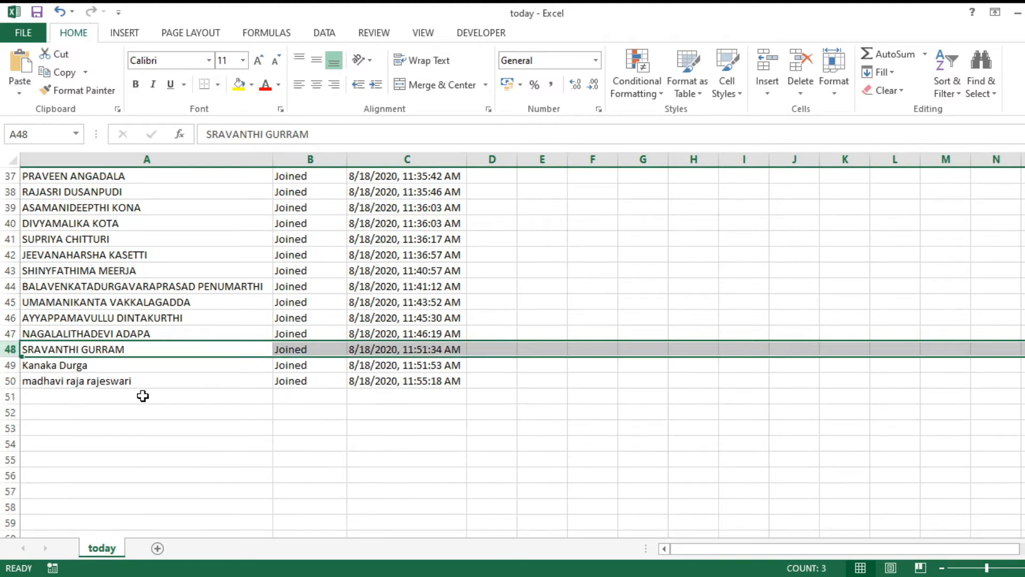
scroll(143, 396, up, 12)
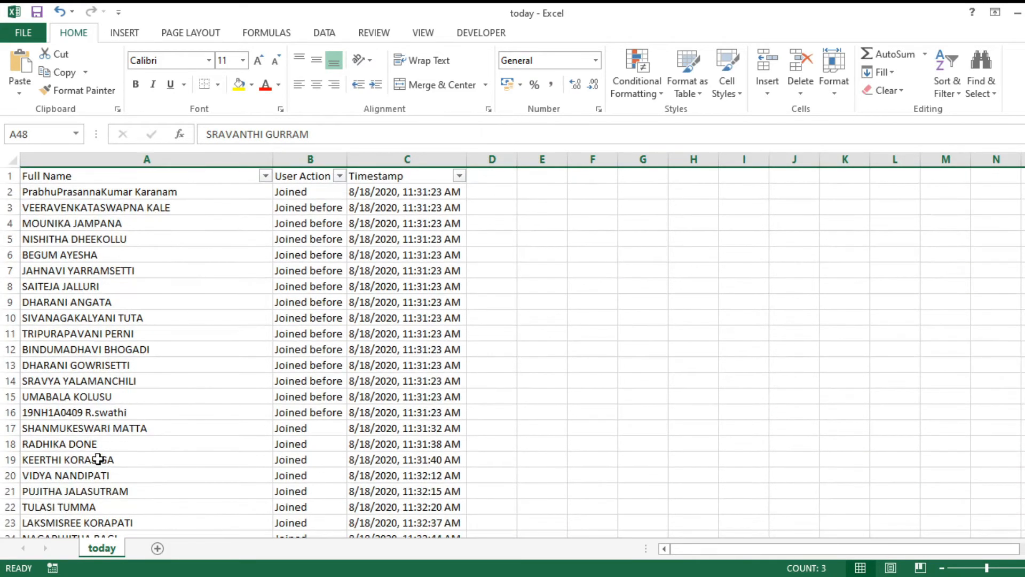
Colour the names in A49, A50 and A36 red.
scroll(142, 407, down, 14)
drag(77, 289, 76, 271)
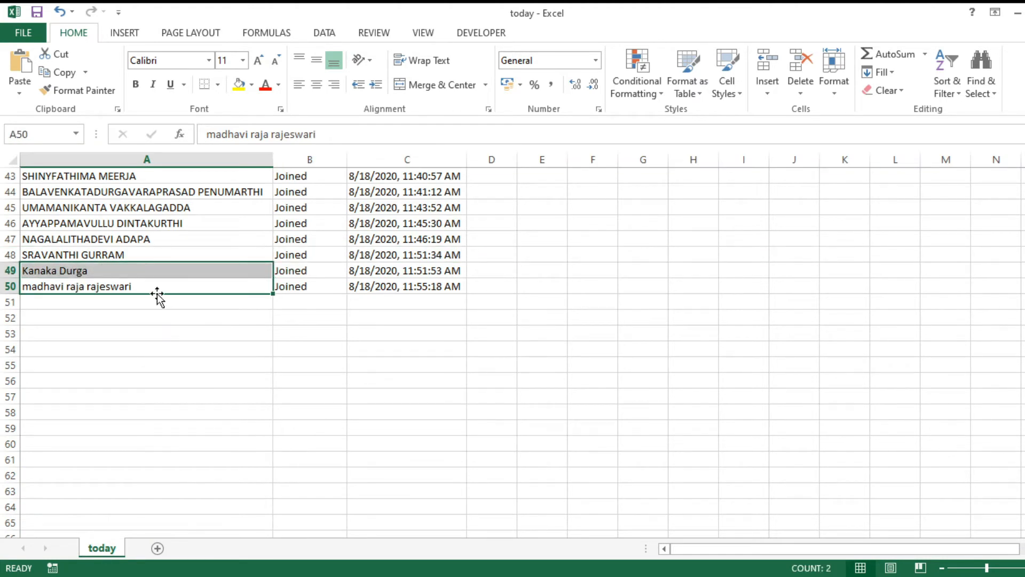
scroll(170, 292, up, 1)
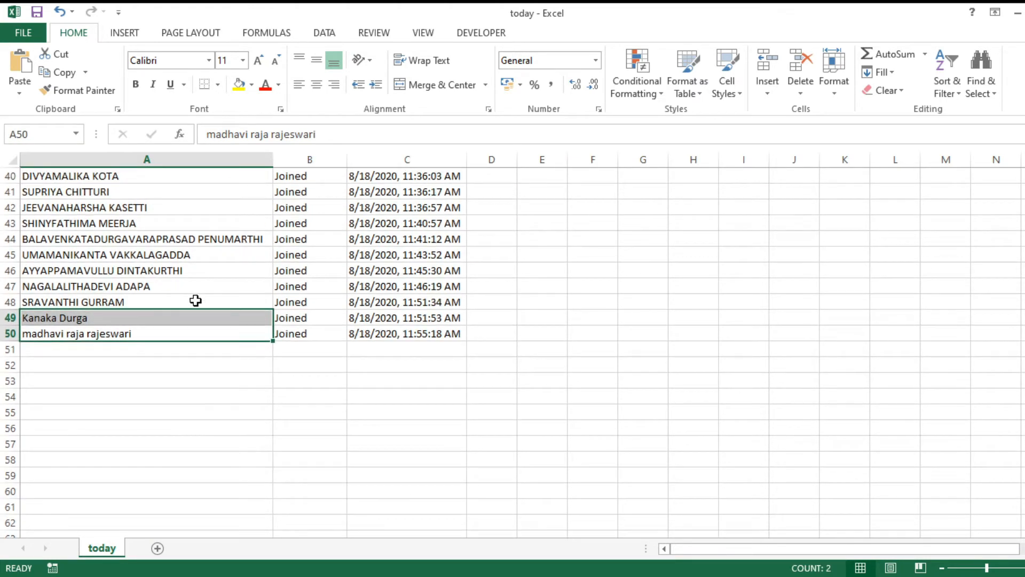
scroll(196, 300, up, 1)
scroll(174, 341, up, 5)
scroll(132, 441, down, 5)
click(266, 85)
scroll(207, 350, up, 3)
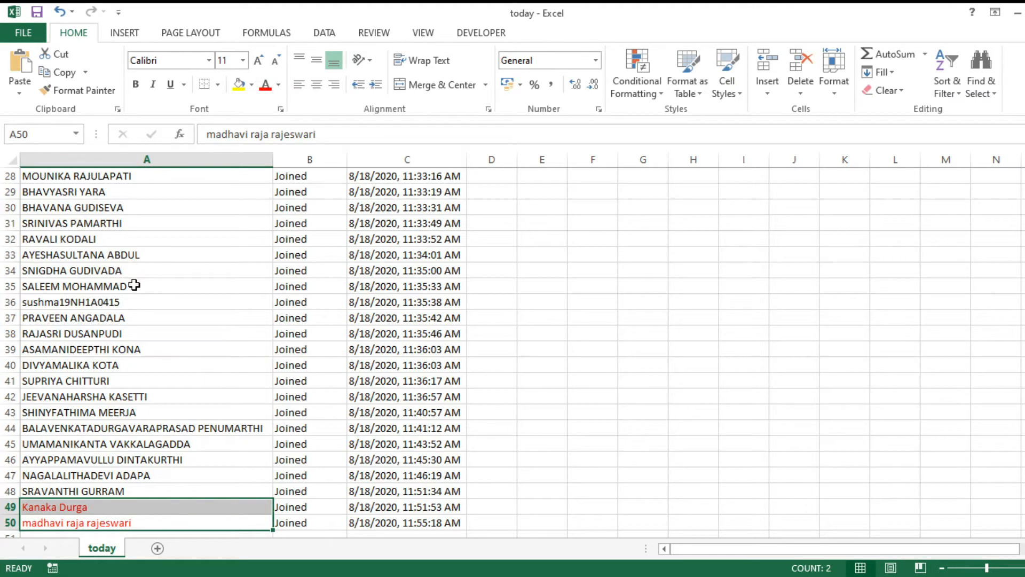
click(136, 302)
click(266, 85)
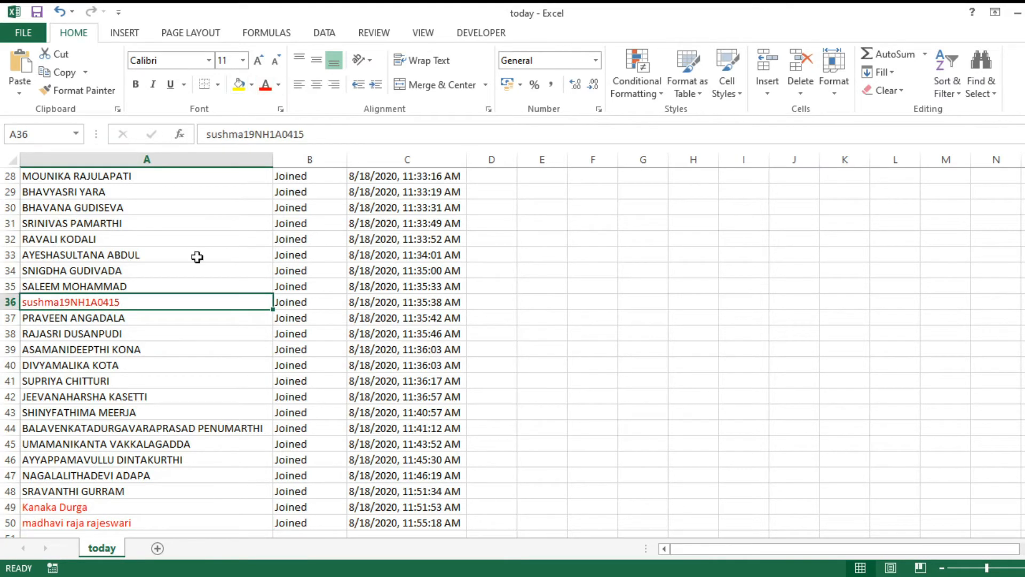
Colour the names in A16, A26 and A27 red.
scroll(184, 354, up, 9)
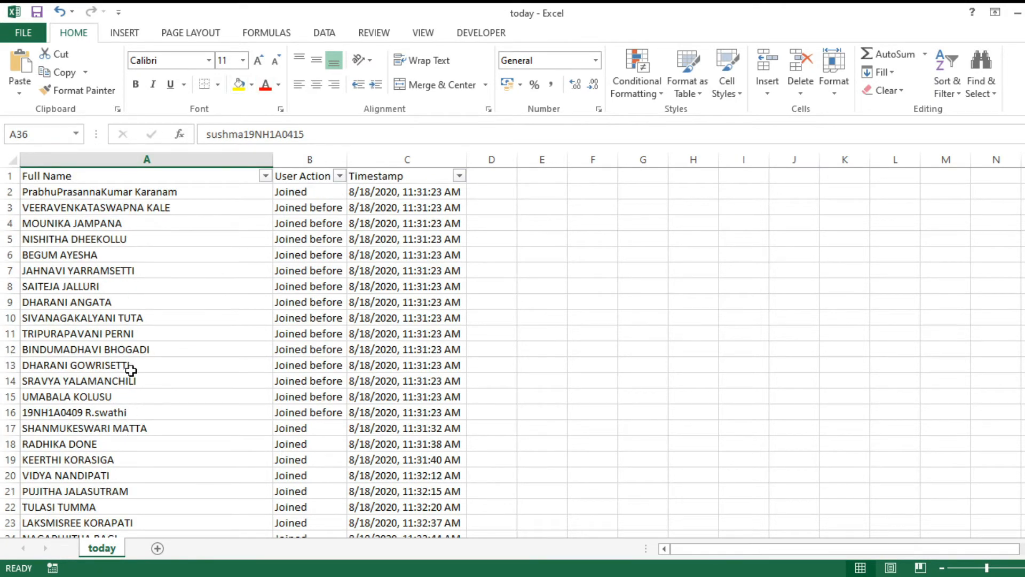
click(131, 417)
click(266, 86)
scroll(217, 267, down, 3)
scroll(232, 473, down, 2)
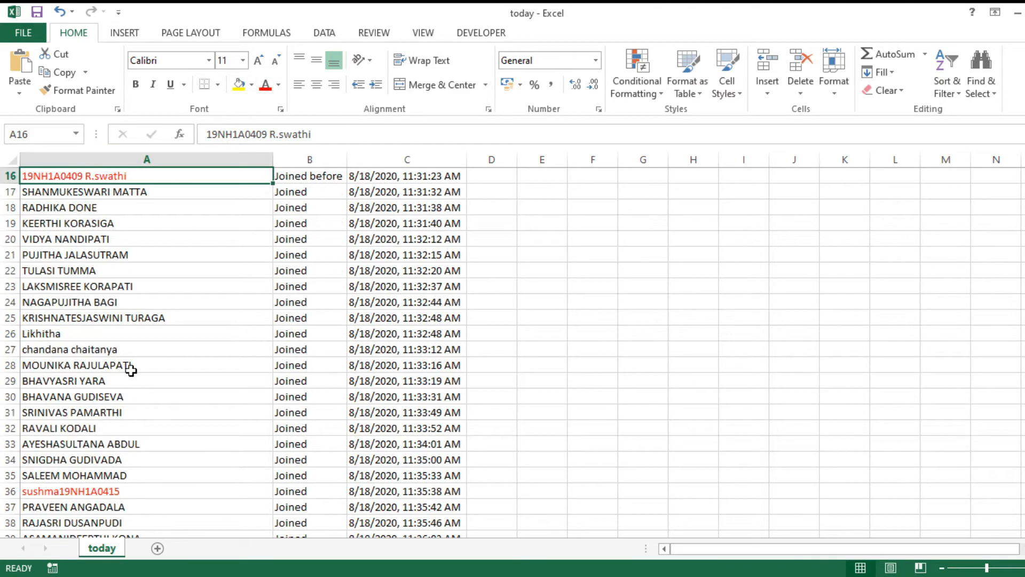
click(83, 334)
click(266, 87)
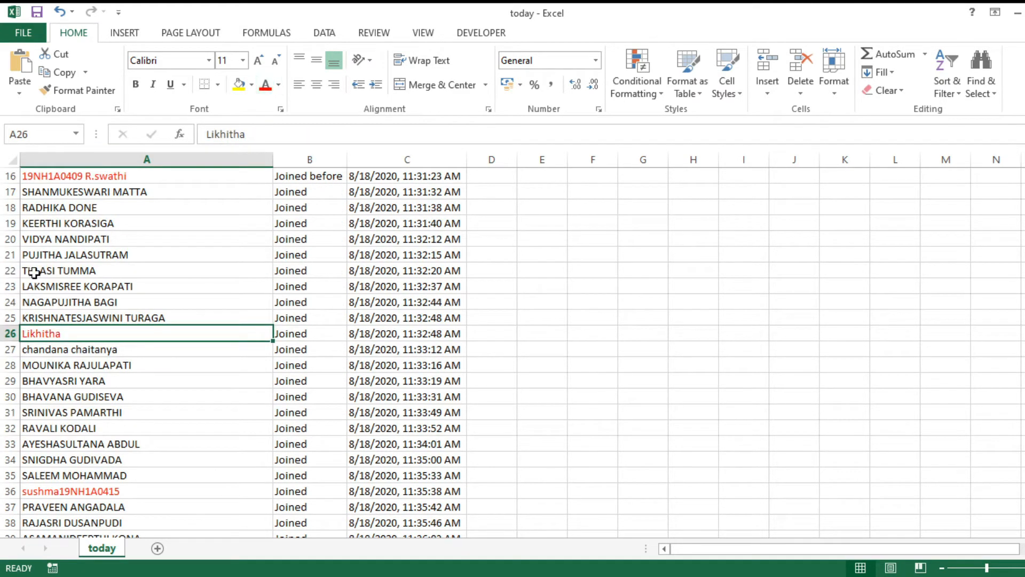
click(103, 349)
click(266, 86)
scroll(224, 450, down, 3)
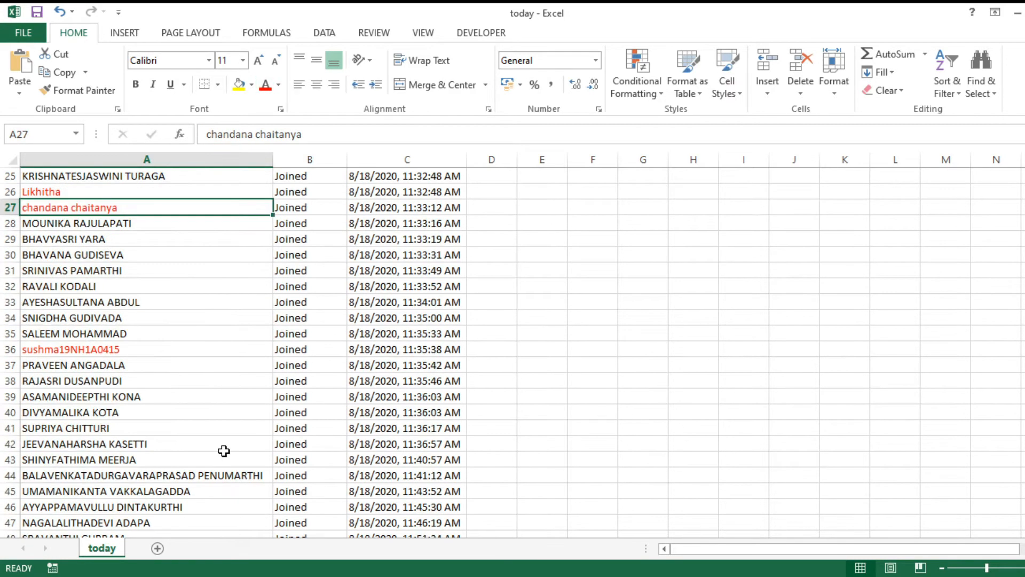
scroll(224, 451, down, 1)
scroll(132, 471, down, 5)
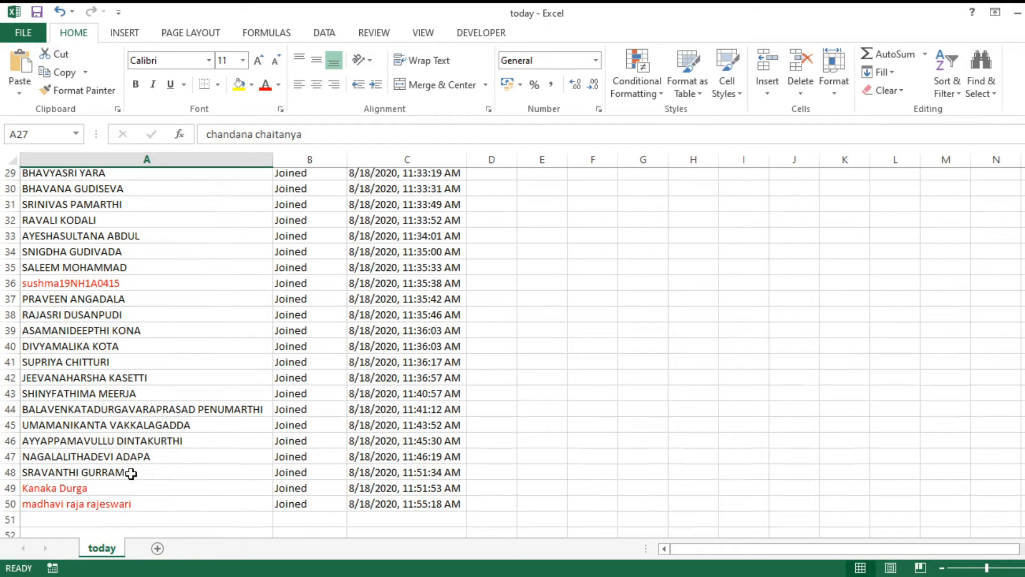
scroll(140, 436, up, 14)
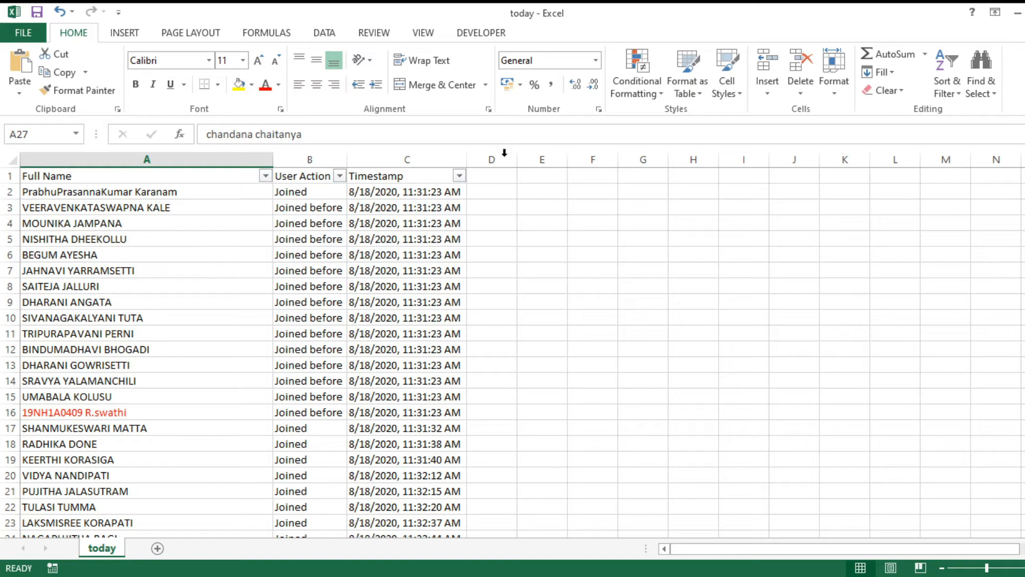
Delete the Timestamp column from the today list.
click(384, 158)
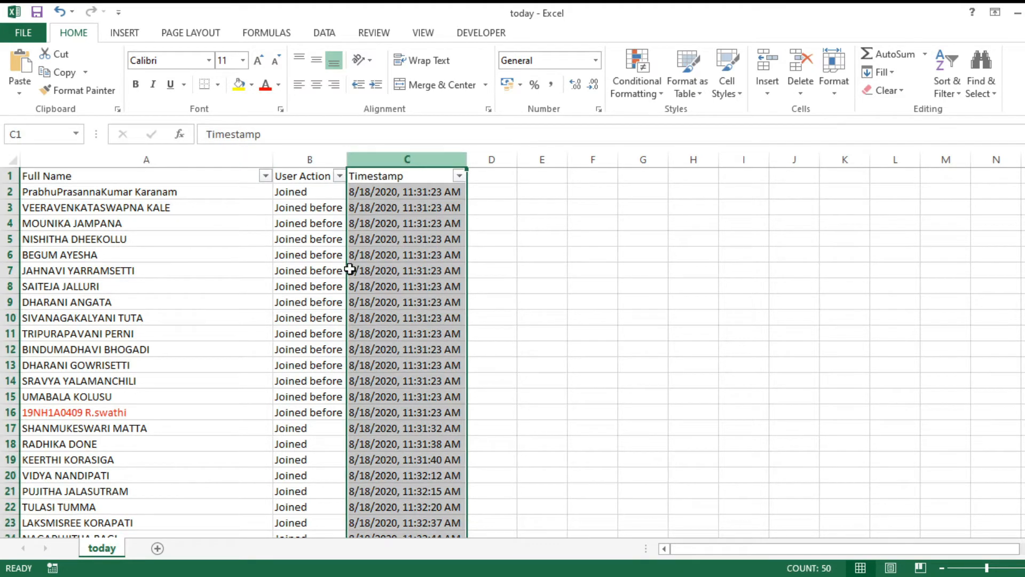
key(ctrl+minus)
click(305, 159)
click(321, 192)
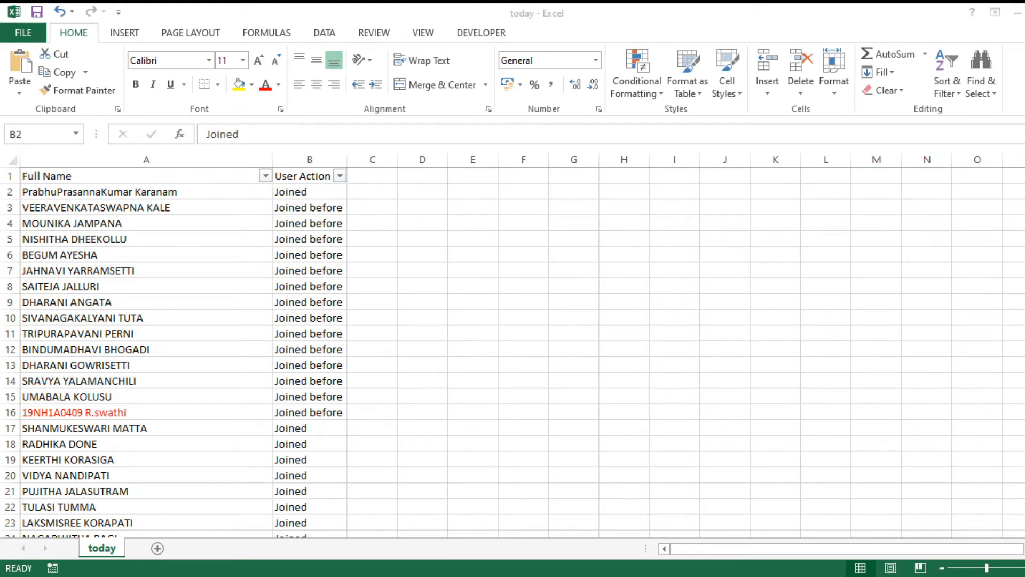
Head column E of BASE ATTENDANCE with XX, next to the 18-08-2020 column.
key(alt+Tab)
click(310, 551)
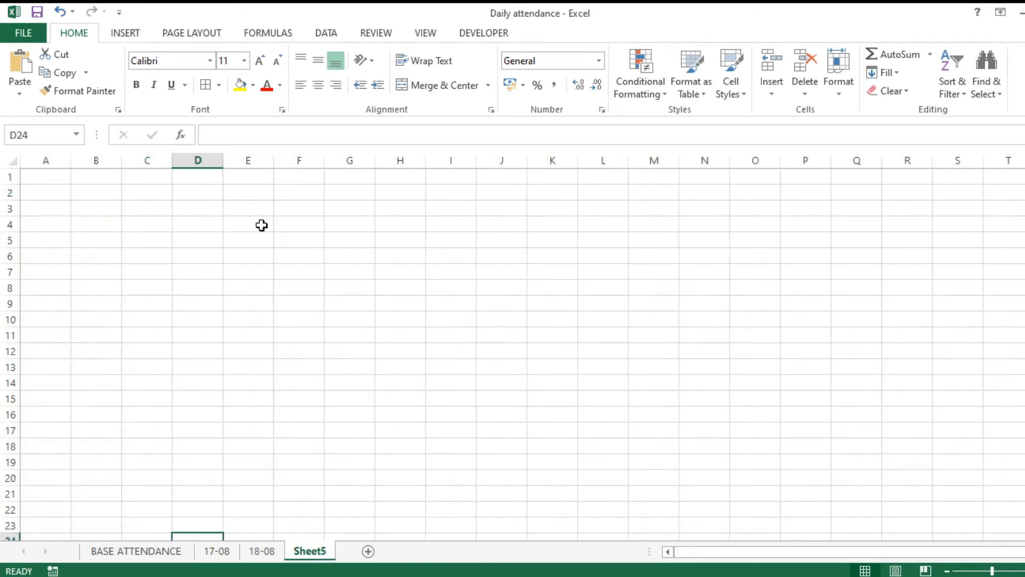
click(137, 551)
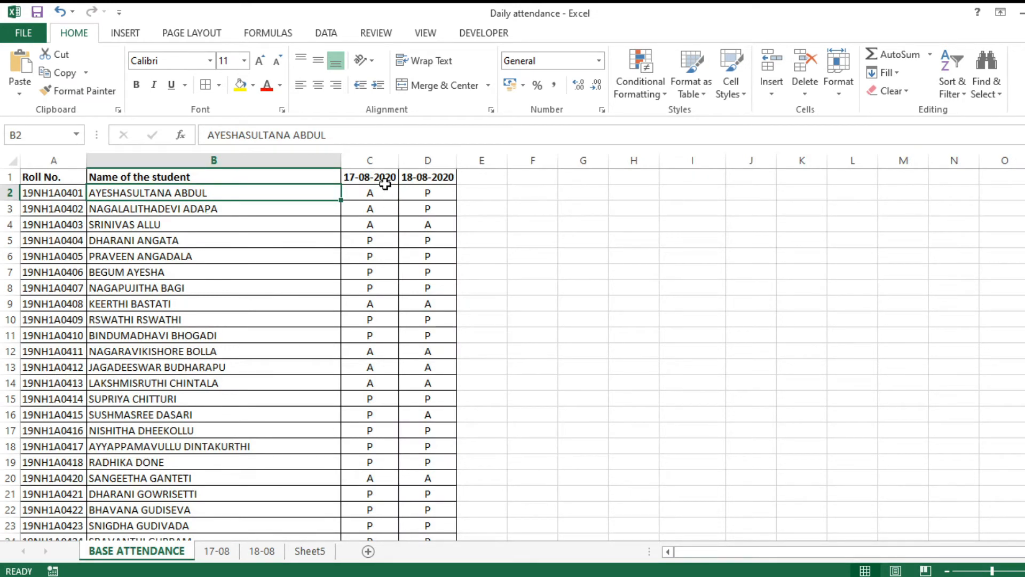
click(441, 190)
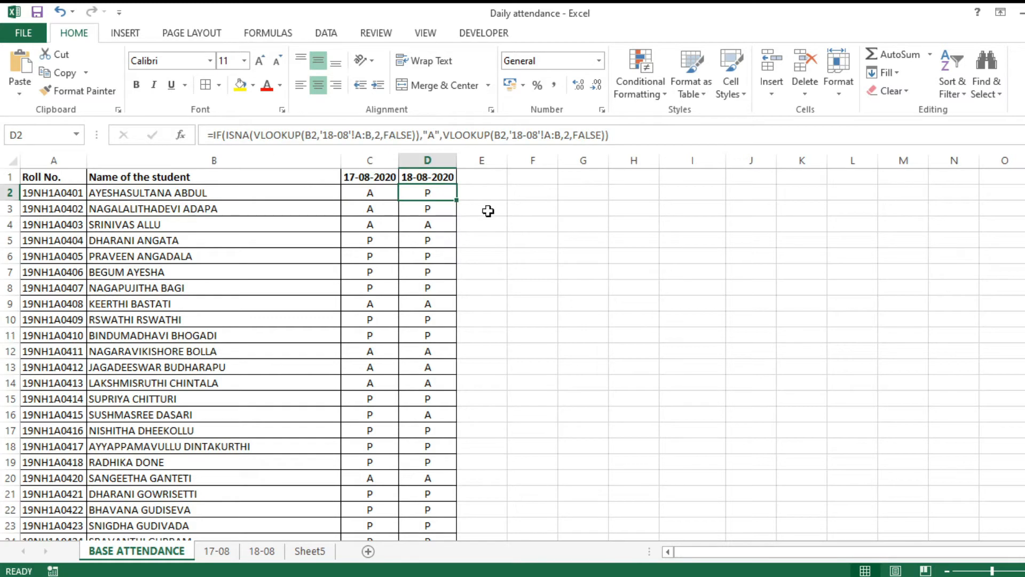
click(491, 175)
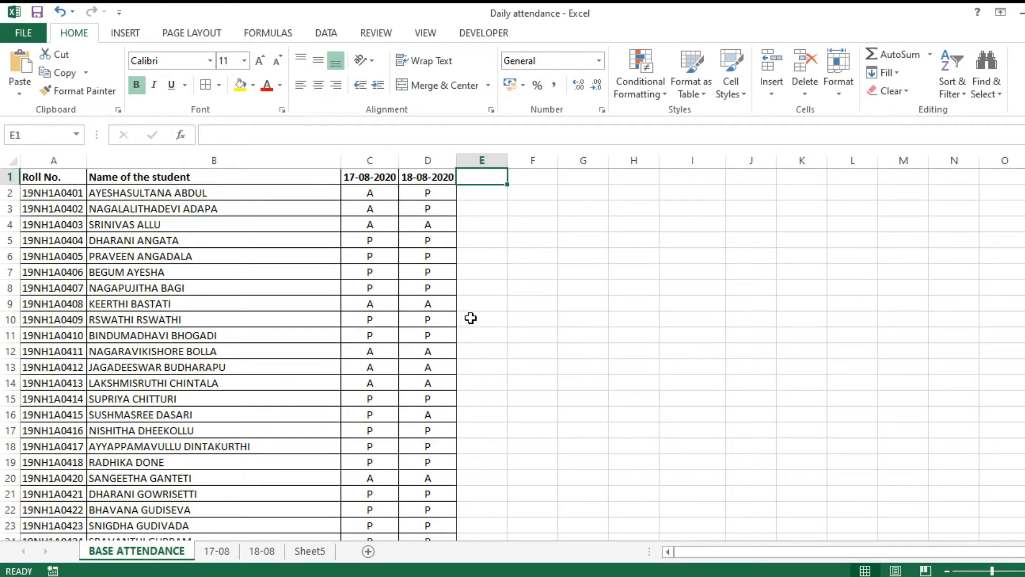
text(XX)
key(Return)
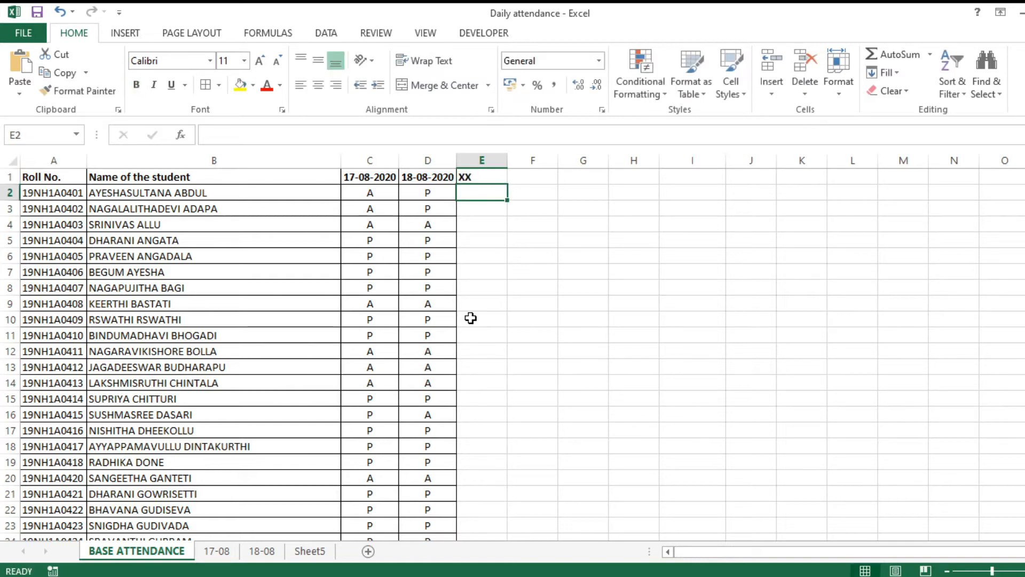
click(321, 552)
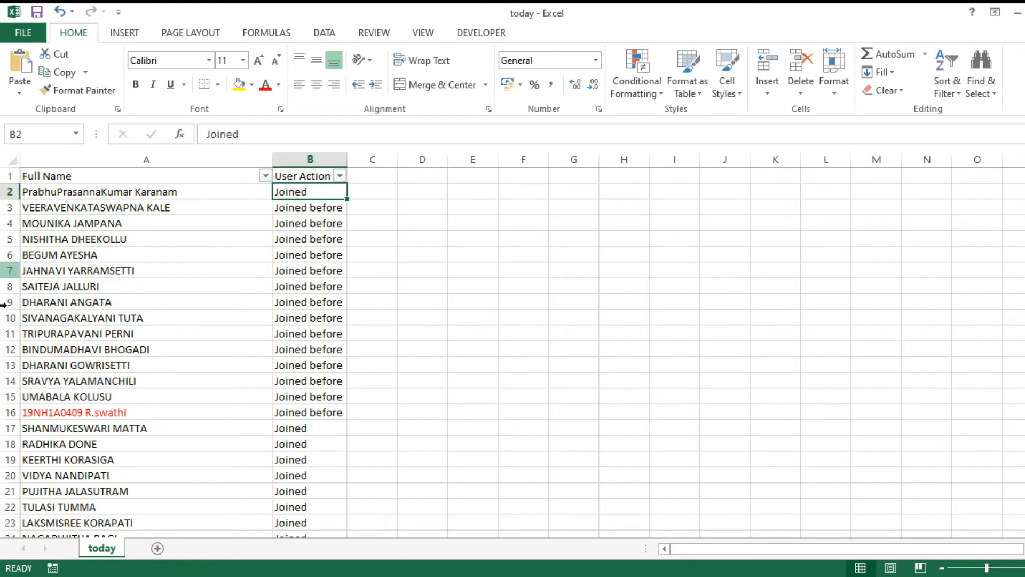
Paste the today Full Name column into Sheet5 column A and delete the first entry in row 2.
click(140, 159)
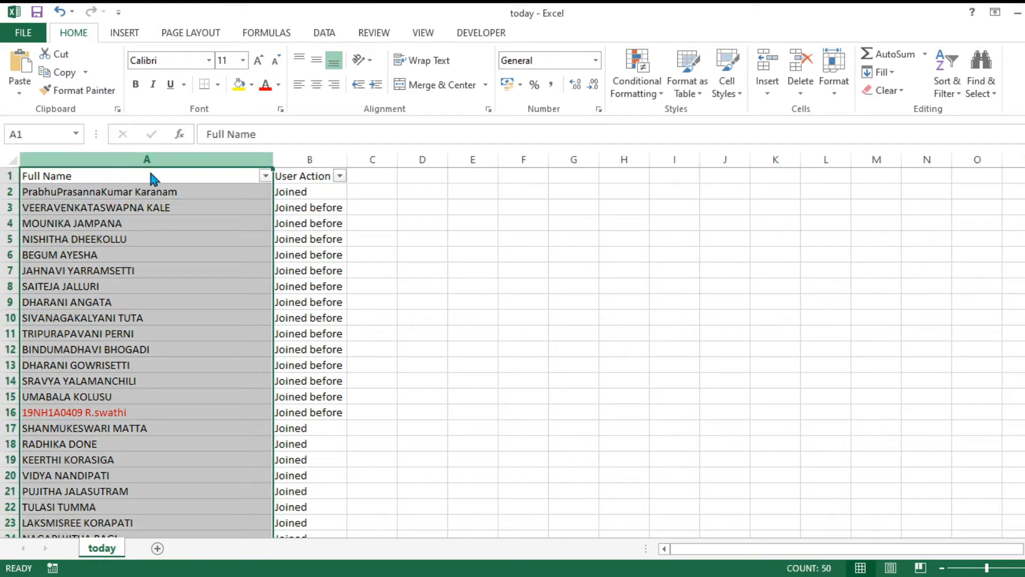
key(ctrl+c)
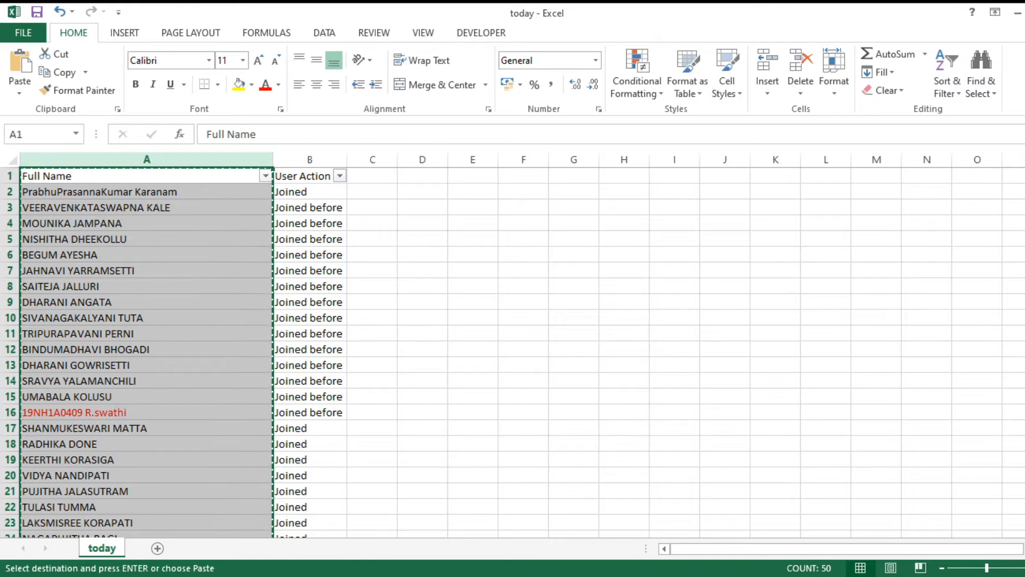
key(alt+Tab)
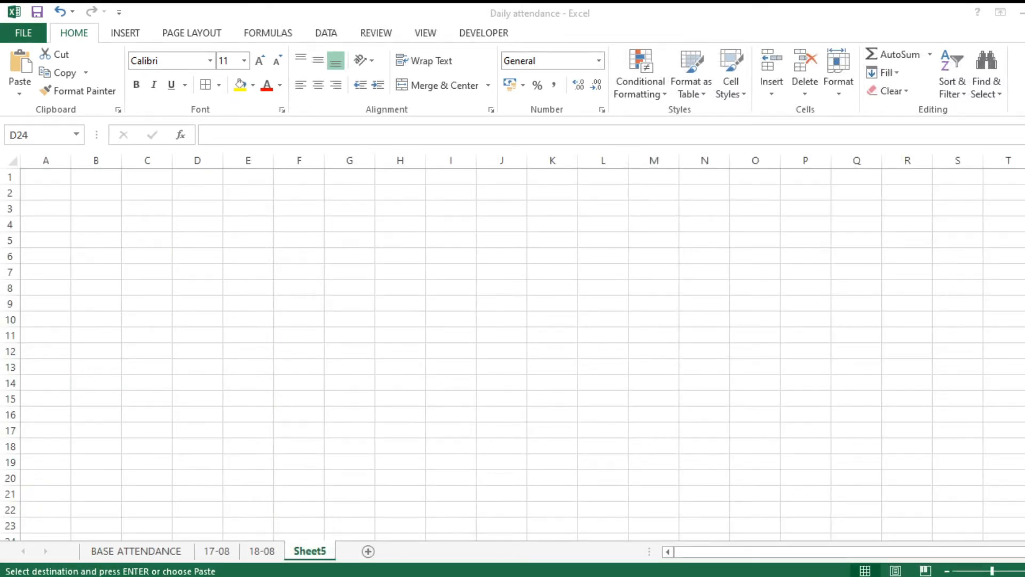
click(47, 177)
key(ctrl+v)
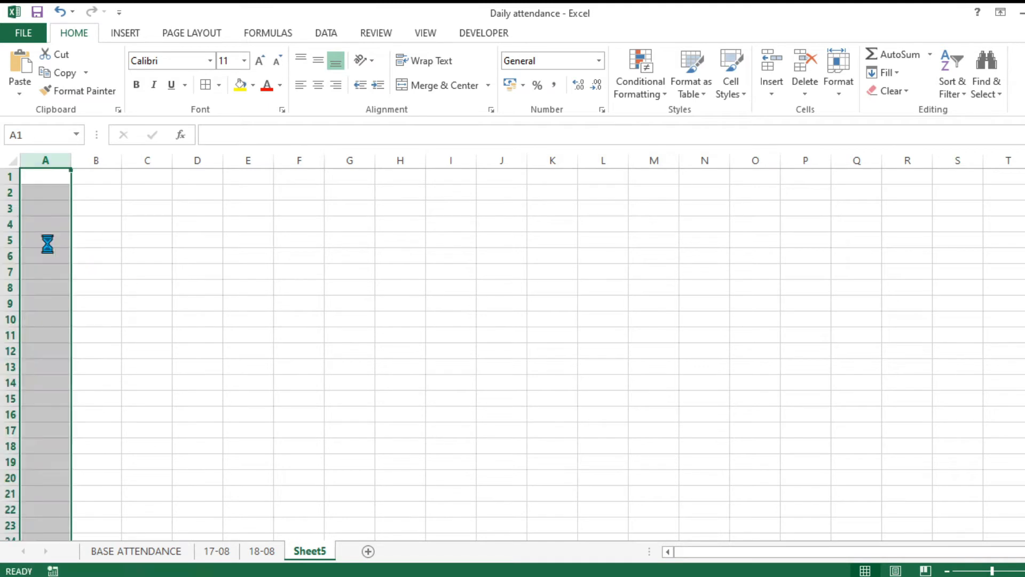
click(315, 235)
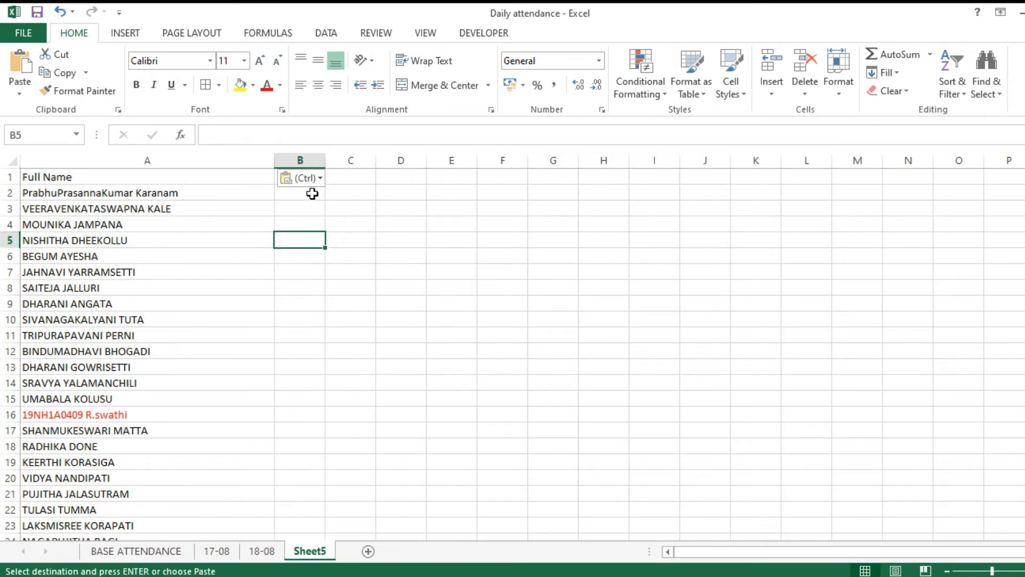
click(343, 192)
click(314, 194)
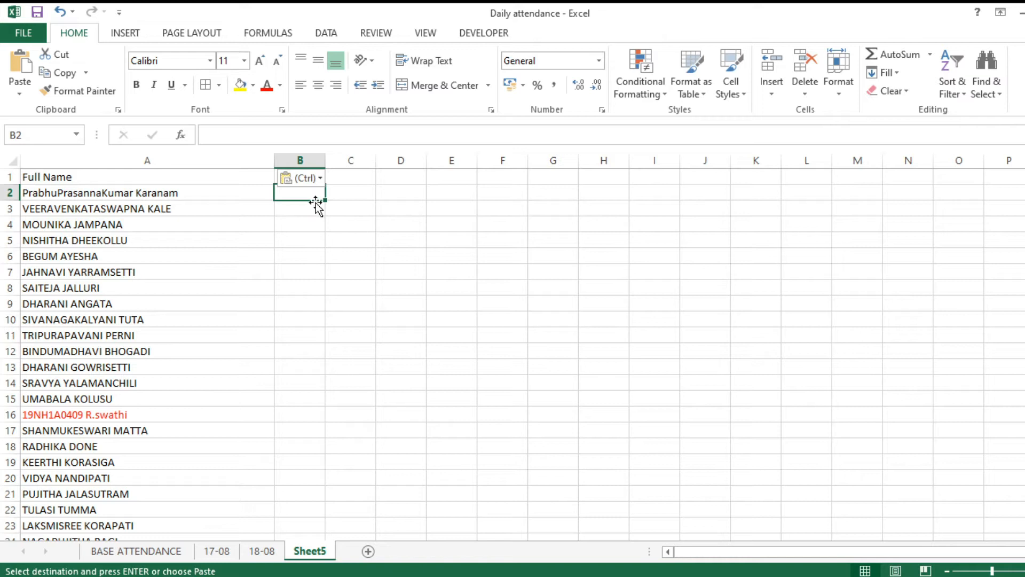
click(10, 193)
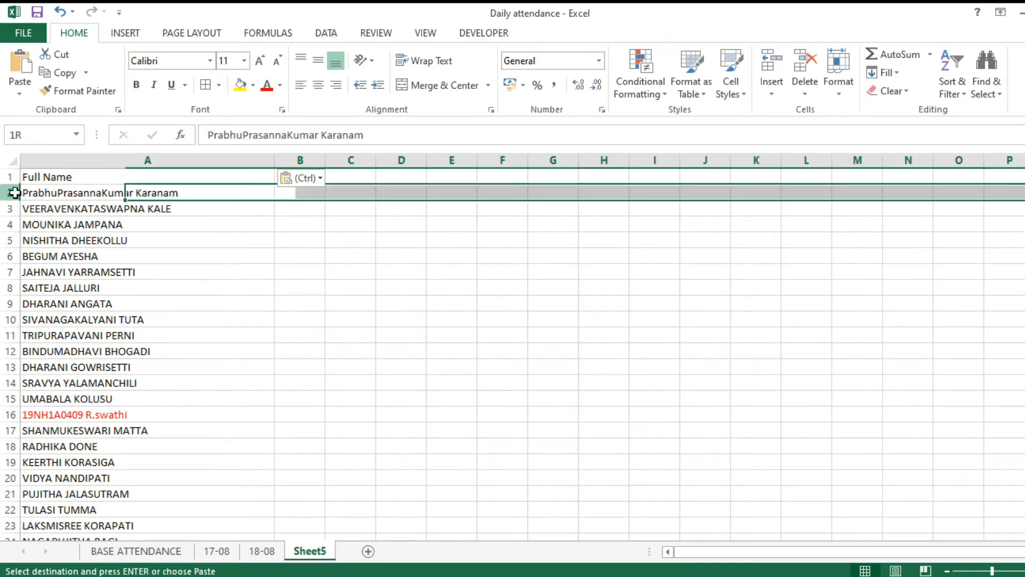
key(ctrl+minus)
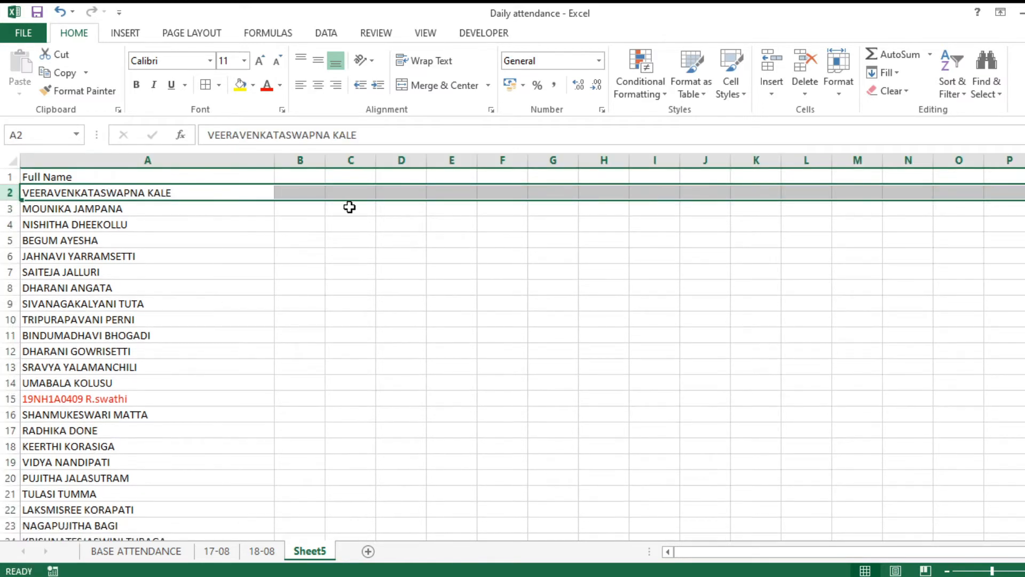
Mark P in B2 and fill it down beside every name.
click(305, 192)
text(P)
key(Return)
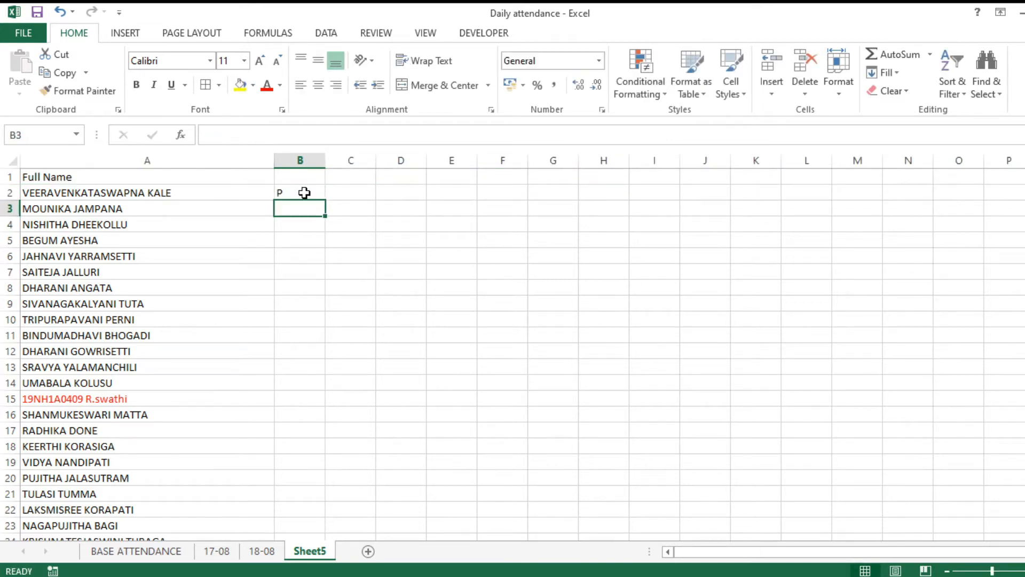
click(305, 193)
drag(327, 199, 328, 200)
double_click(328, 200)
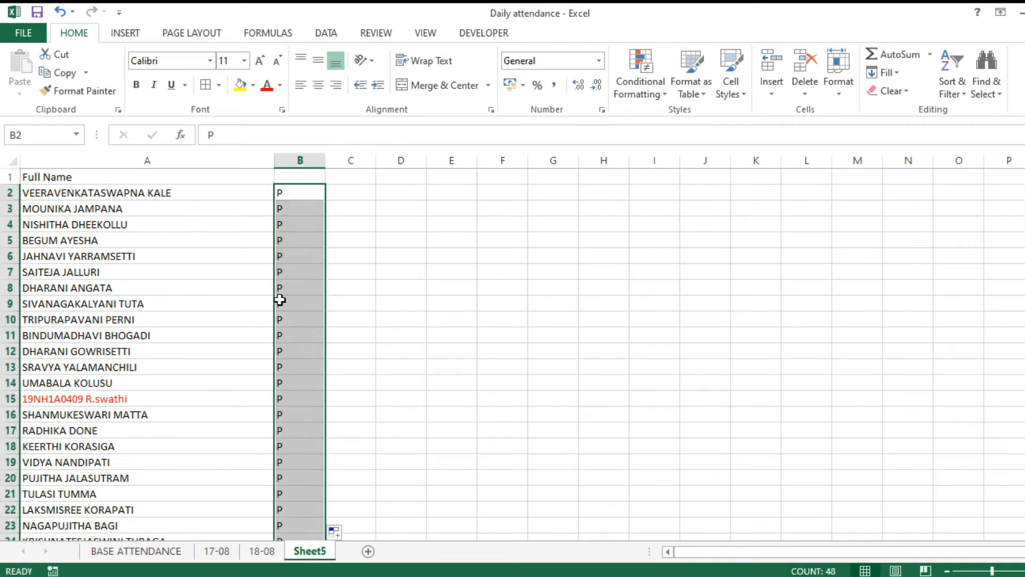
scroll(280, 323, down, 7)
scroll(280, 322, down, 9)
scroll(281, 322, up, 16)
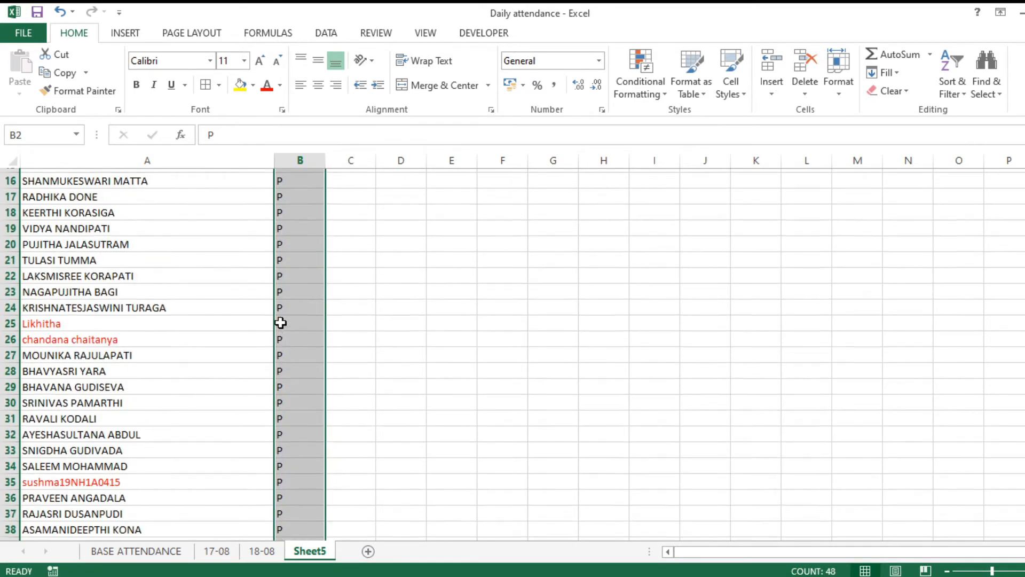
Rename Sheet5 to XX.
double_click(310, 551)
text(XX)
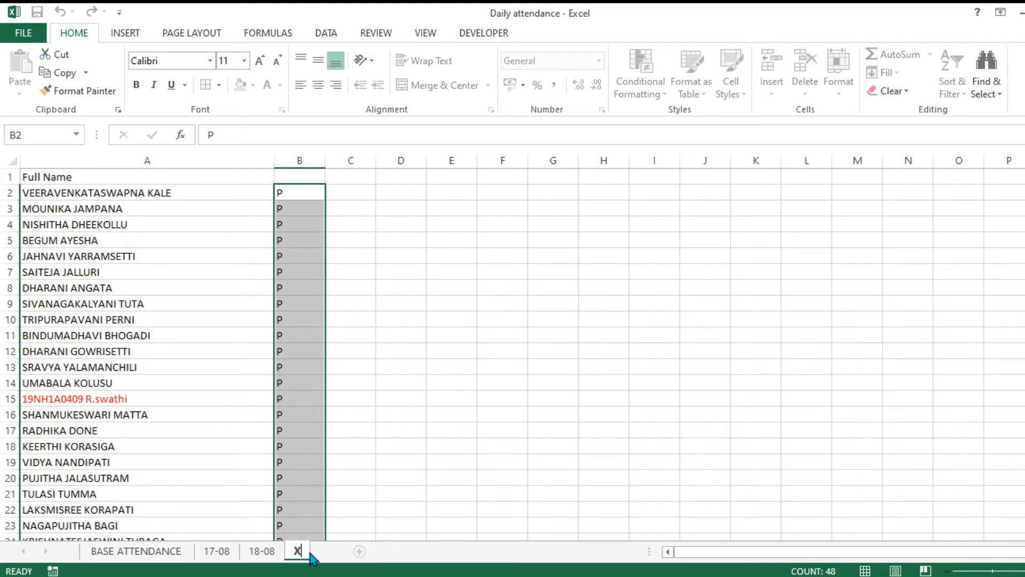
key(Return)
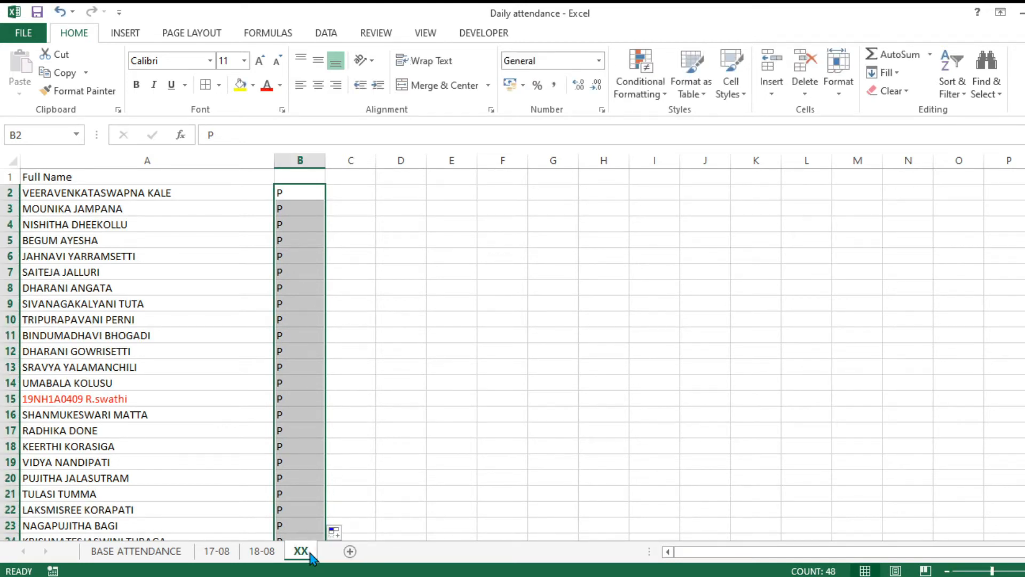
click(406, 304)
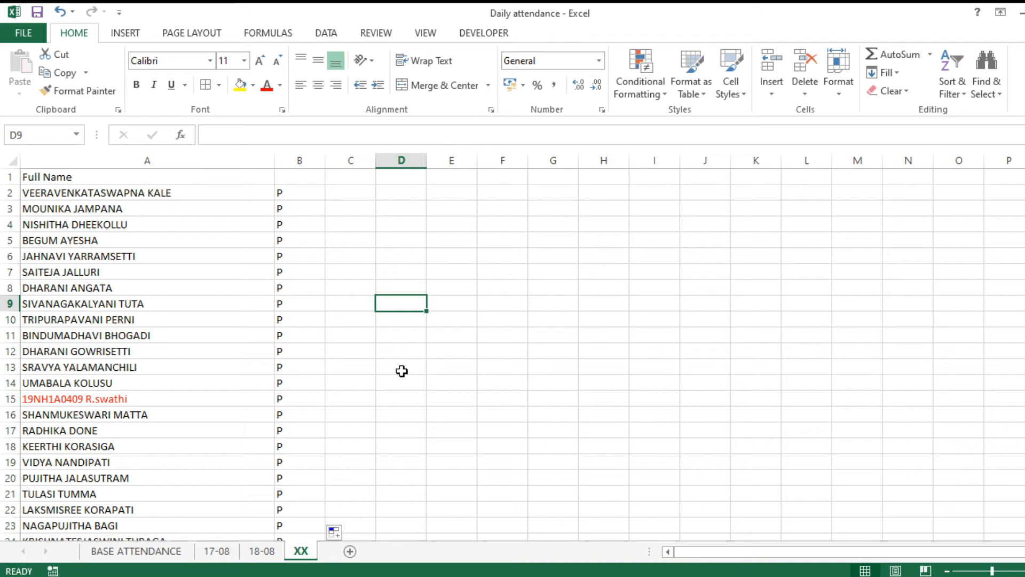
Compare the BASE ATTENDANCE table against the XX name list, switching between the two sheets.
click(148, 556)
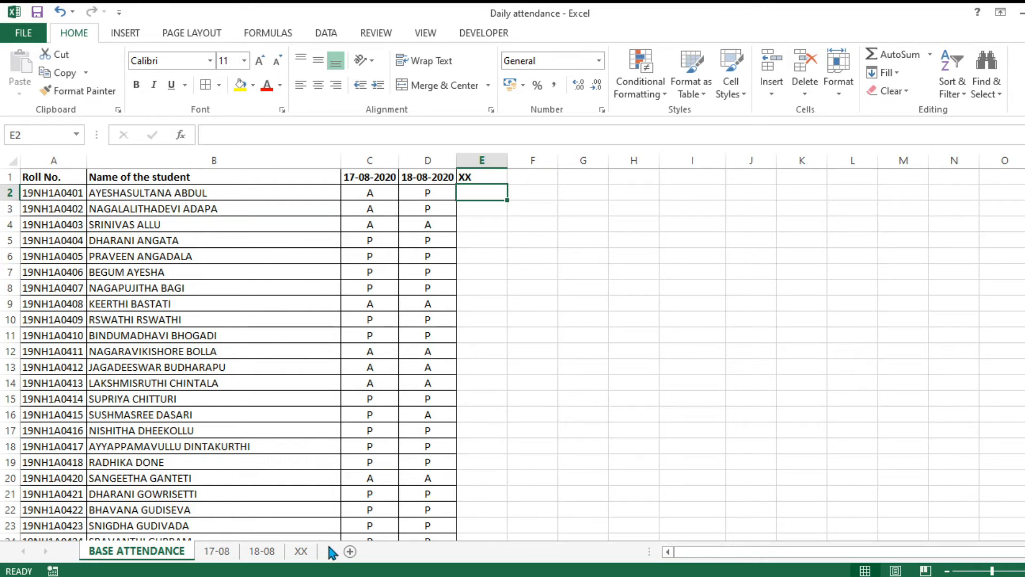
click(301, 551)
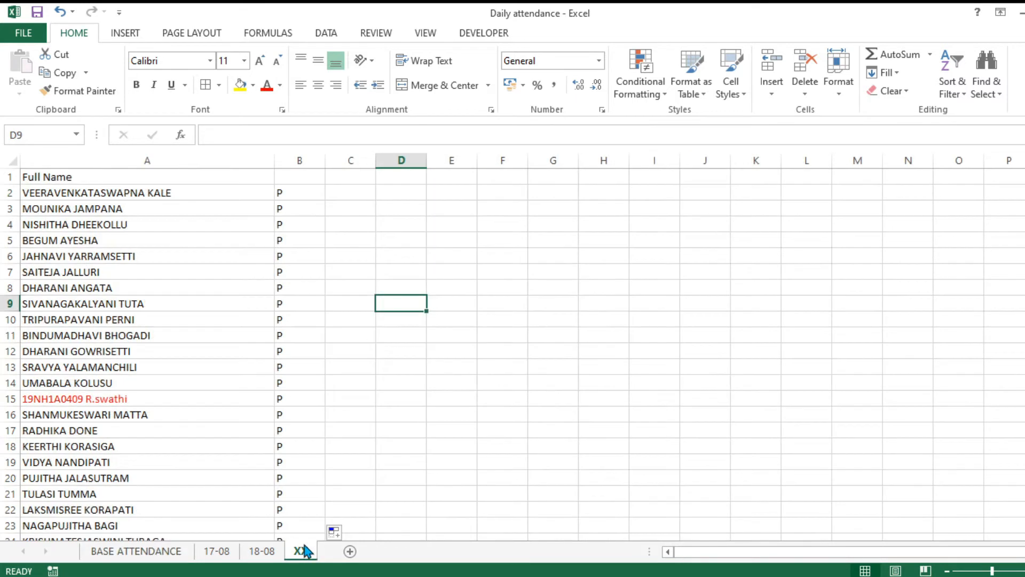
click(128, 551)
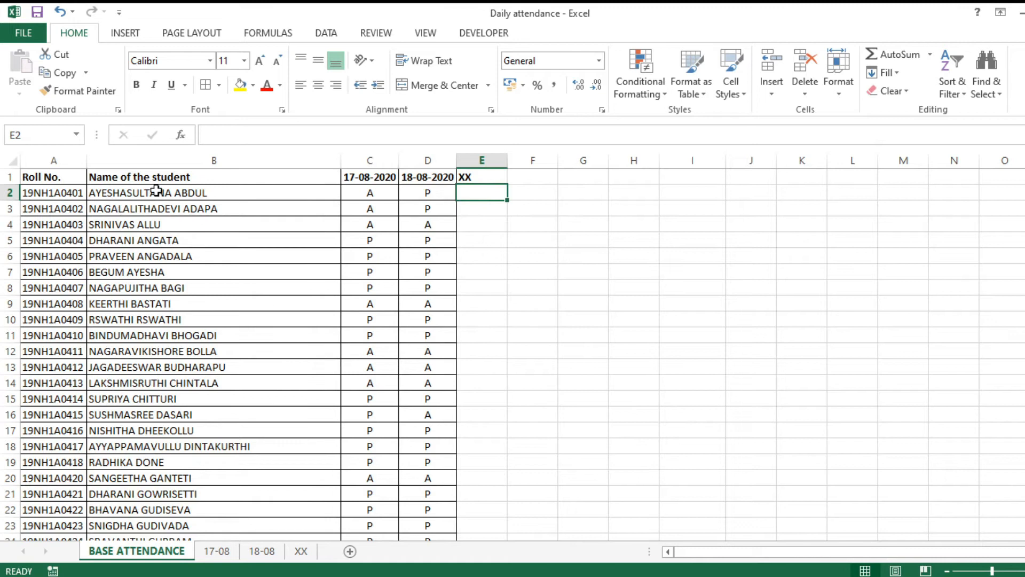
click(309, 551)
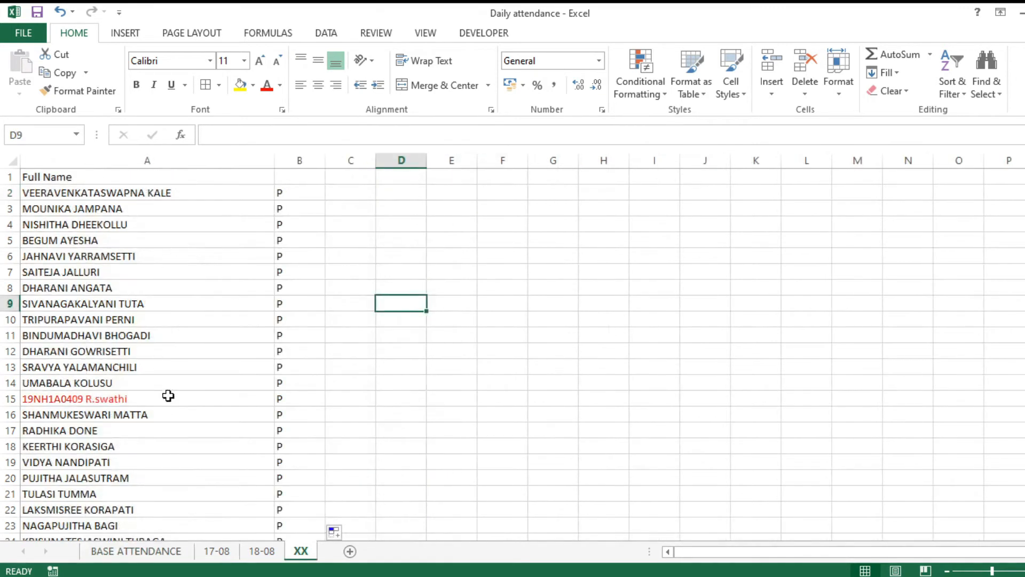
click(159, 554)
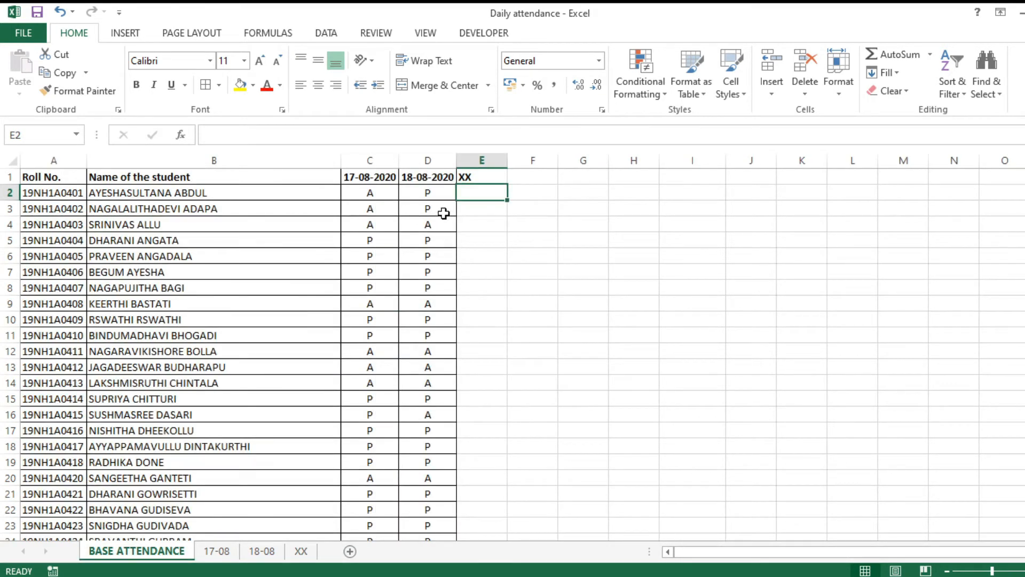
click(302, 553)
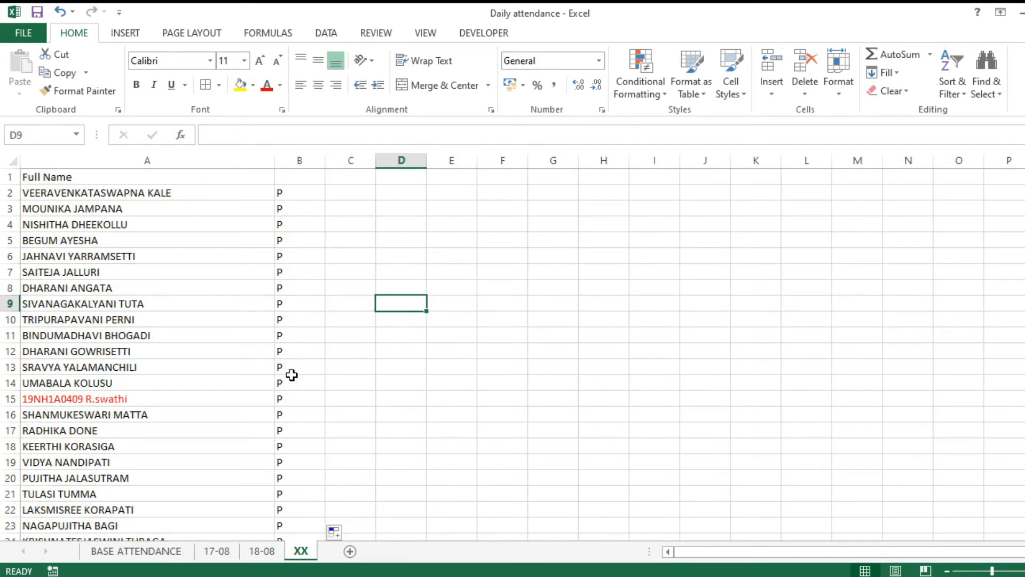
click(138, 553)
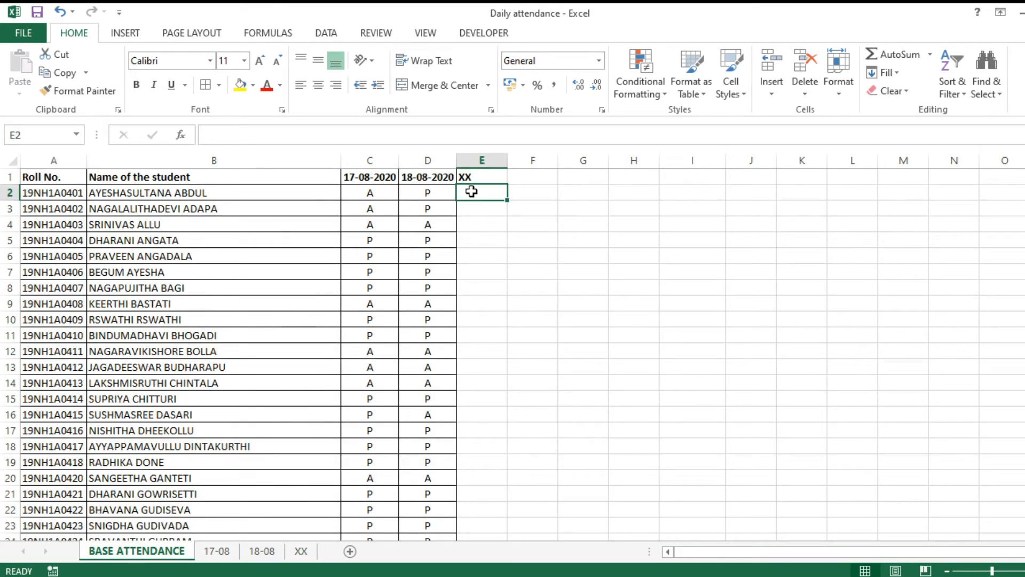
Review C2's lookup formula in the formula bar, leaving it unchanged.
click(374, 193)
drag(634, 136, 198, 134)
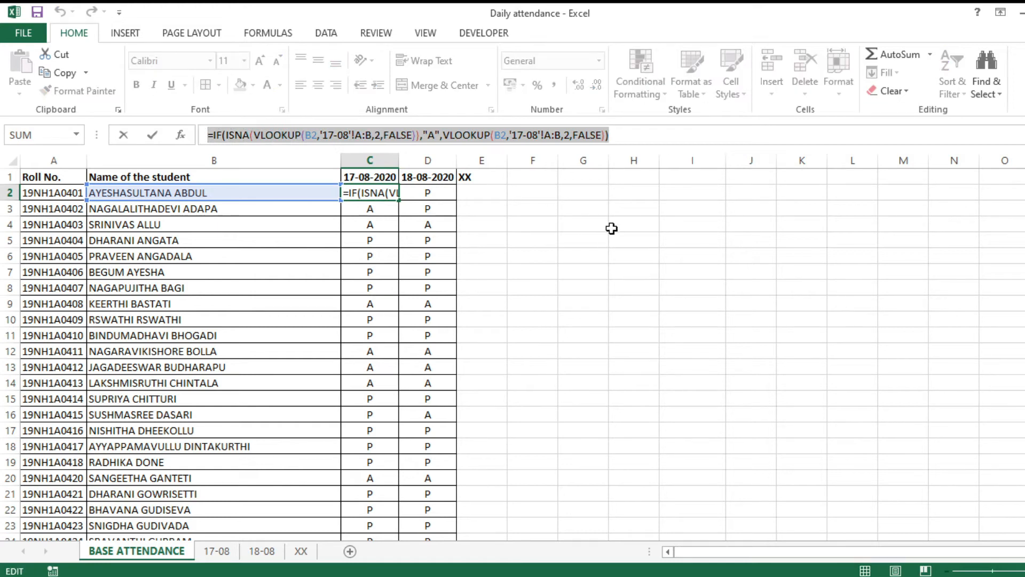
key(Escape)
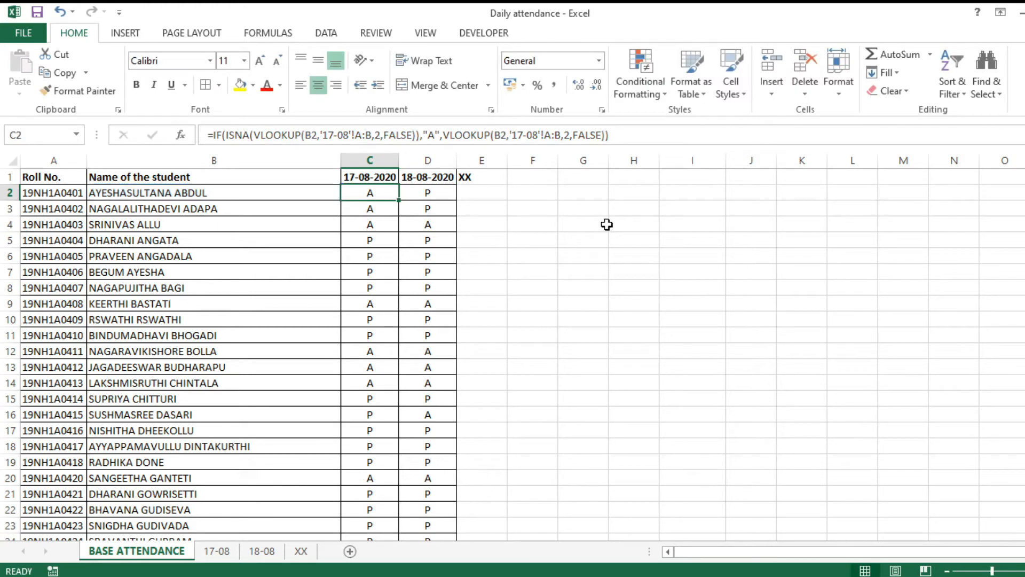
click(478, 191)
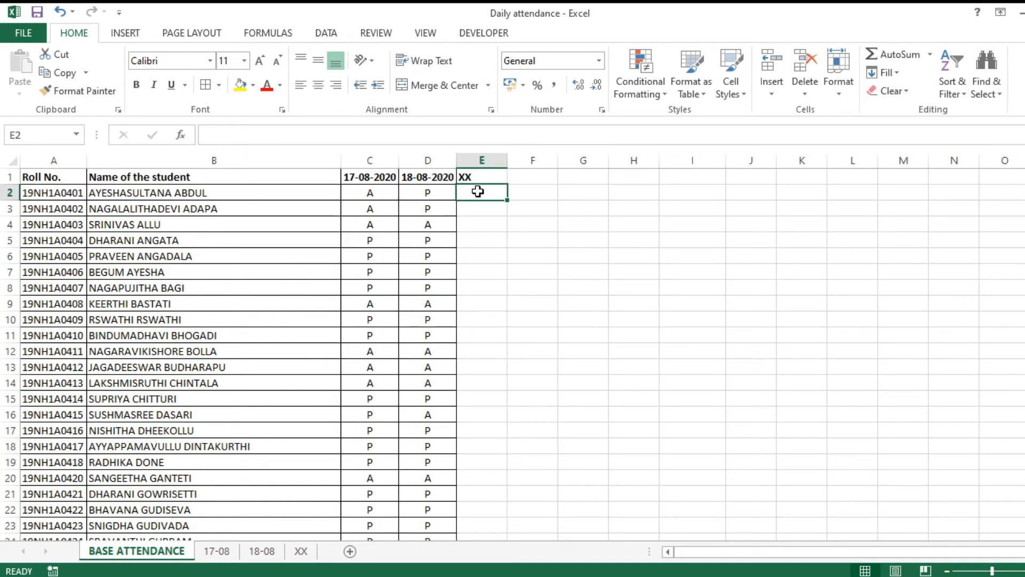
Enter =VLOOKUP(B2,XX!A:B,2,FALSE) in E2 to return P for the first student.
text(=VLOOK)
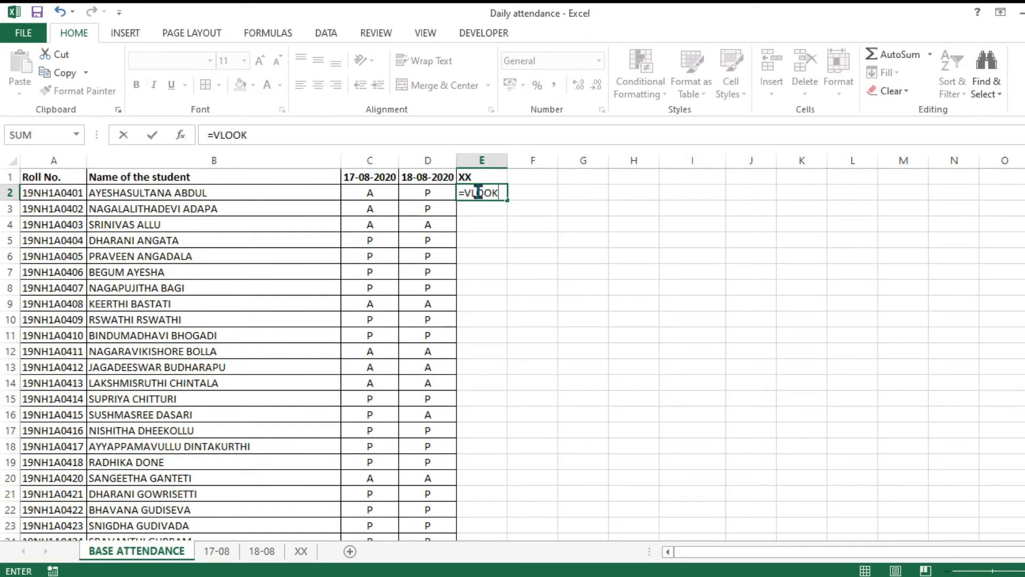
text(UP()
click(270, 193)
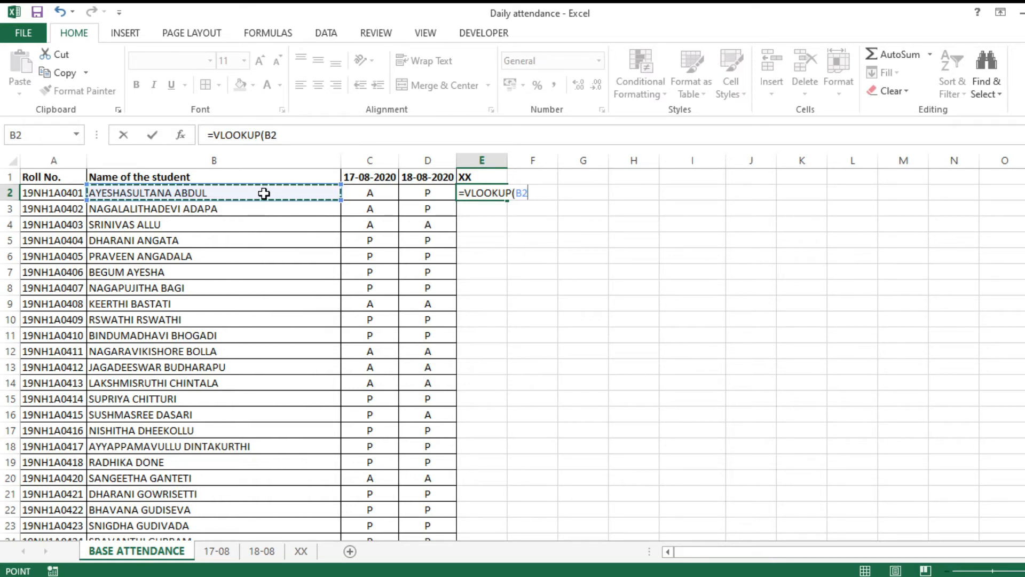
text(,)
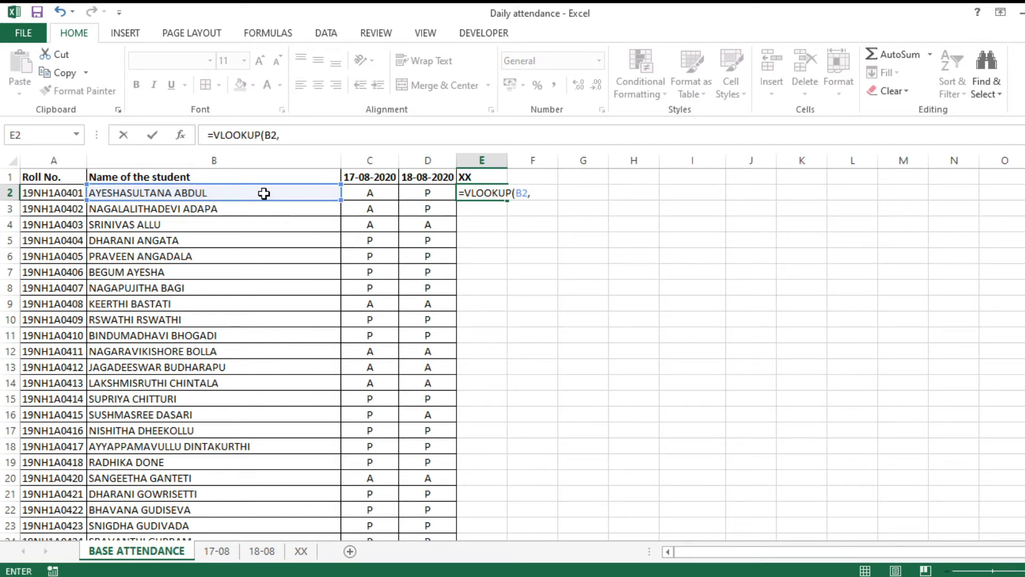
click(308, 556)
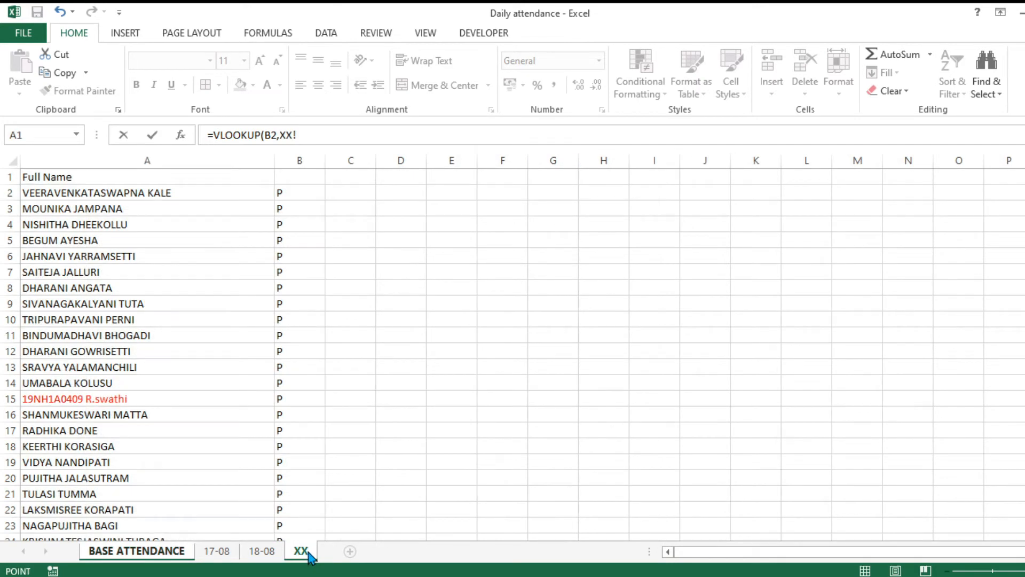
drag(187, 160, 301, 164)
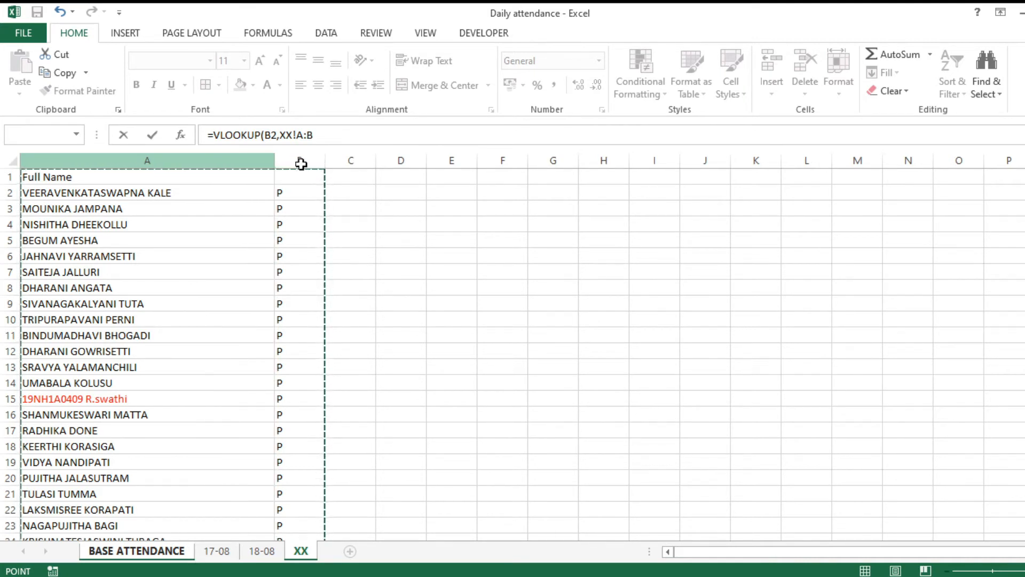
click(215, 161)
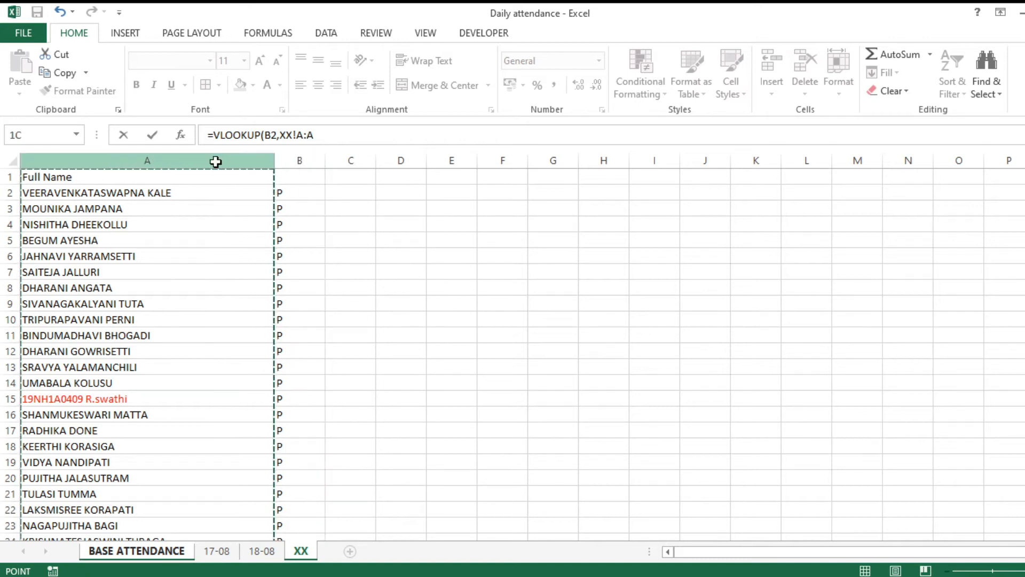
drag(216, 161, 287, 161)
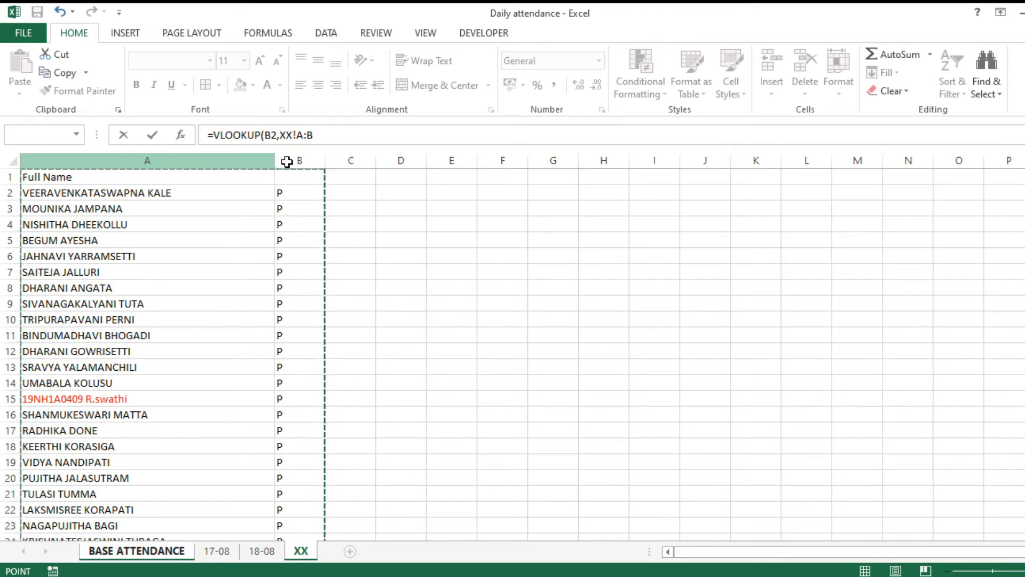
click(325, 135)
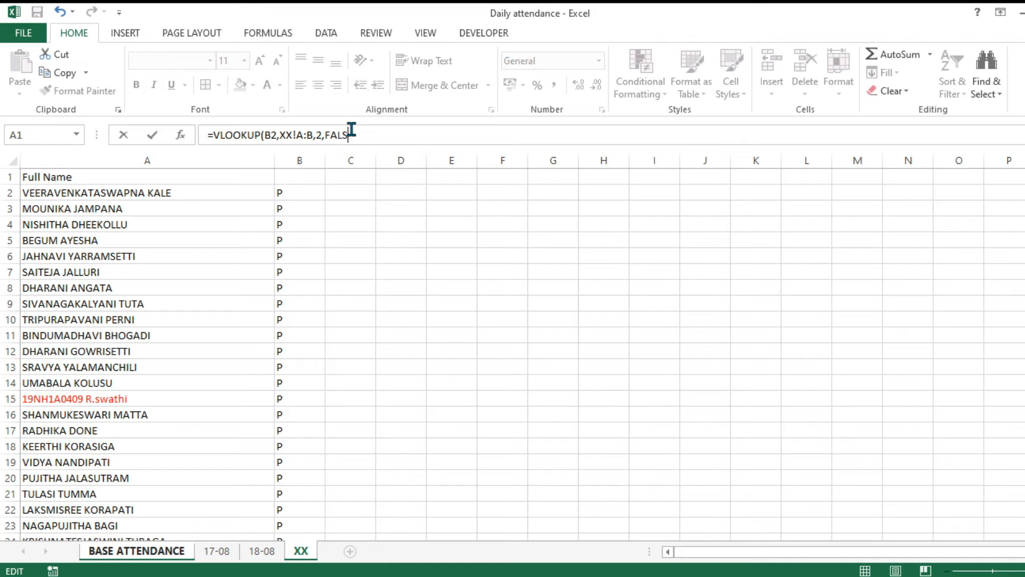
key(Return)
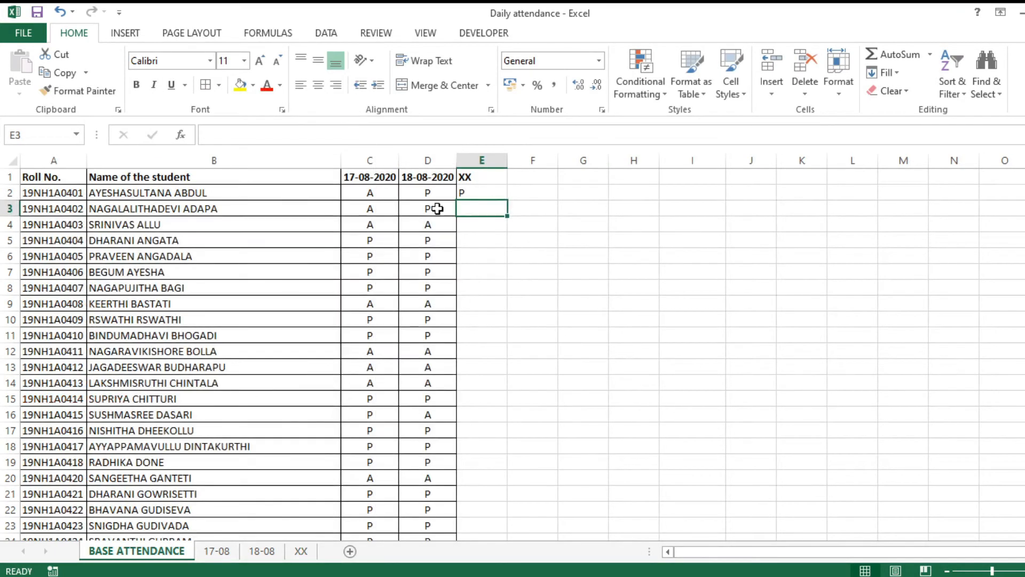
click(484, 194)
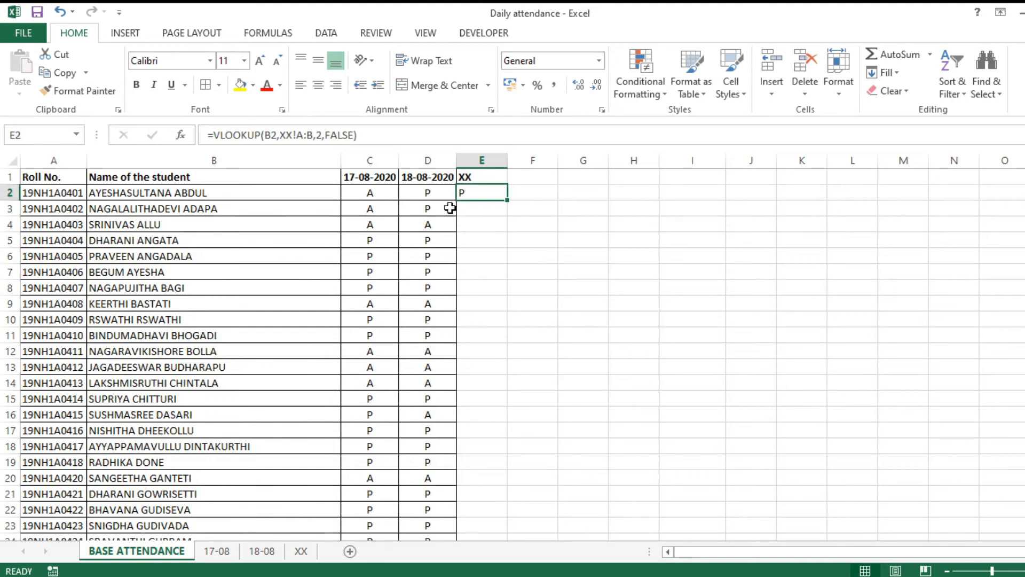
click(301, 550)
click(155, 552)
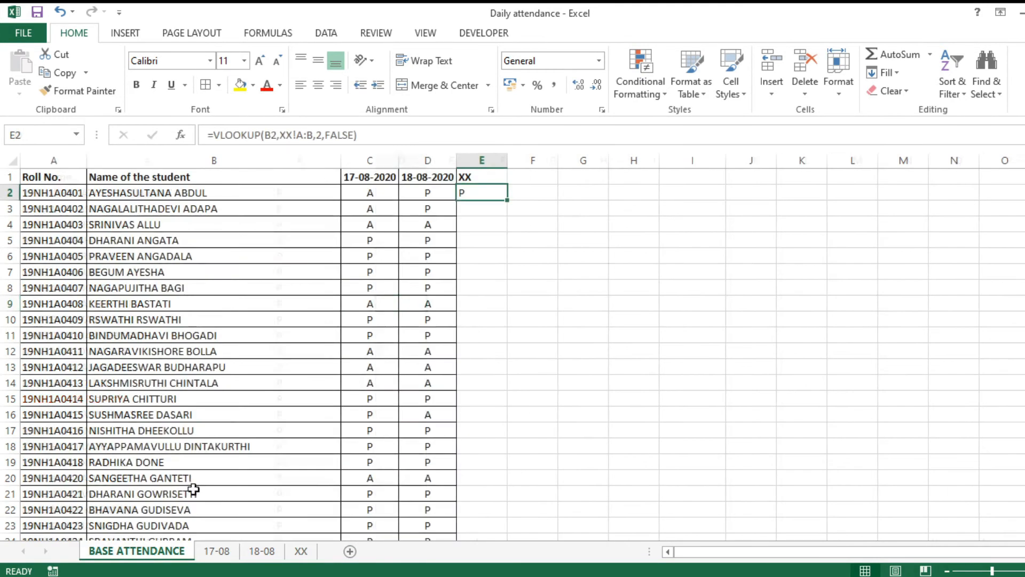
click(301, 550)
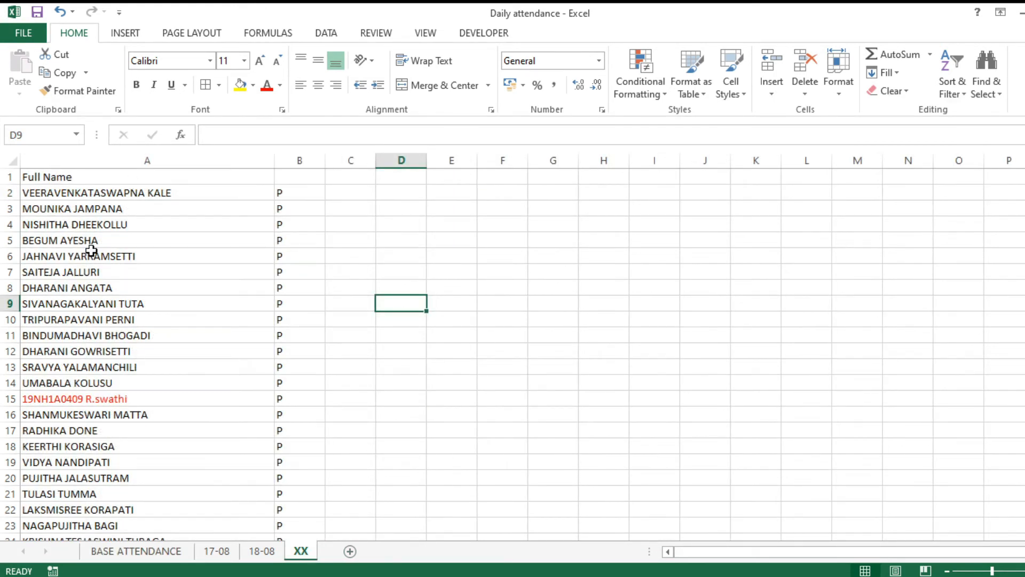
scroll(138, 316, down, 4)
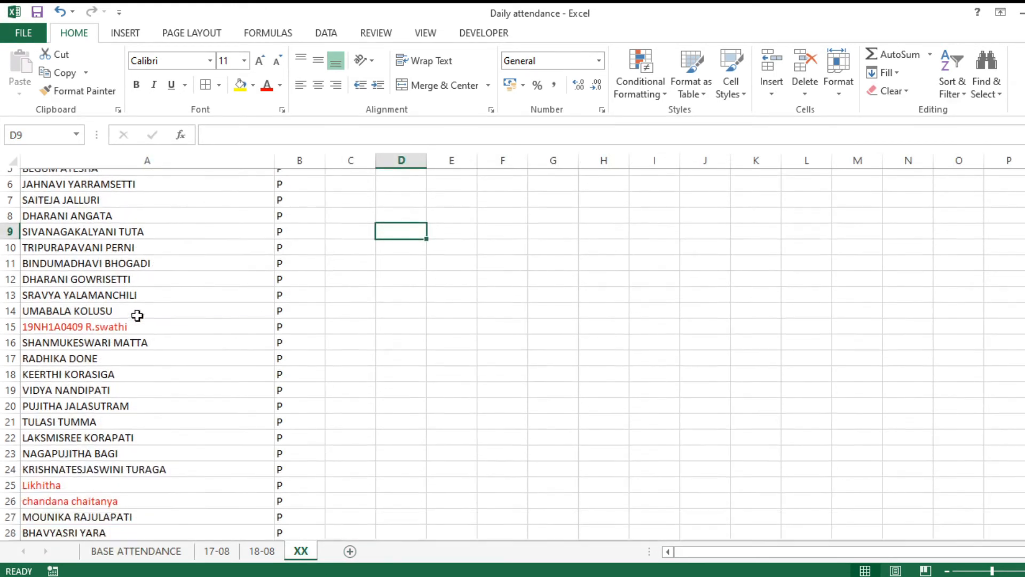
scroll(146, 335, down, 3)
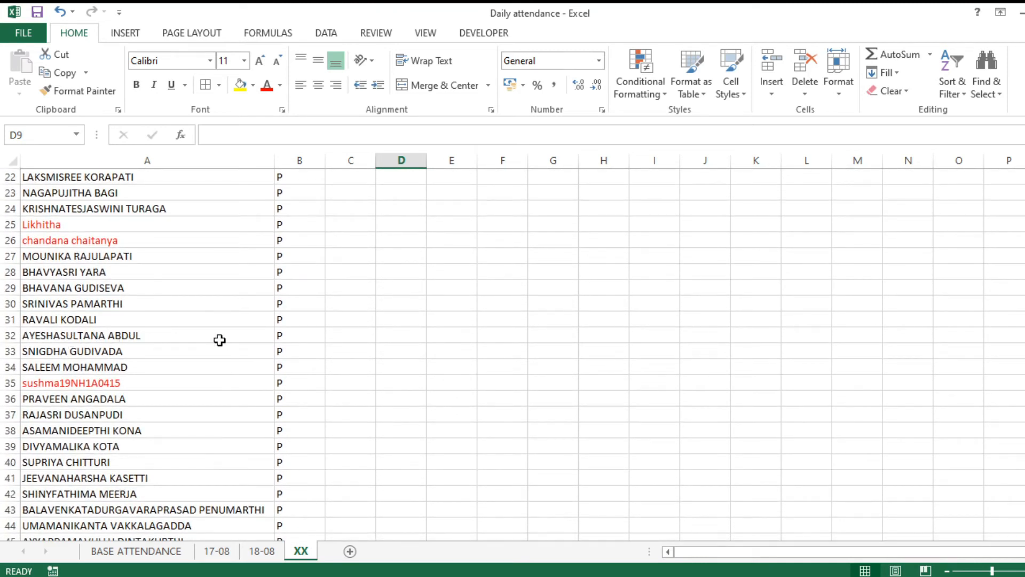
click(294, 339)
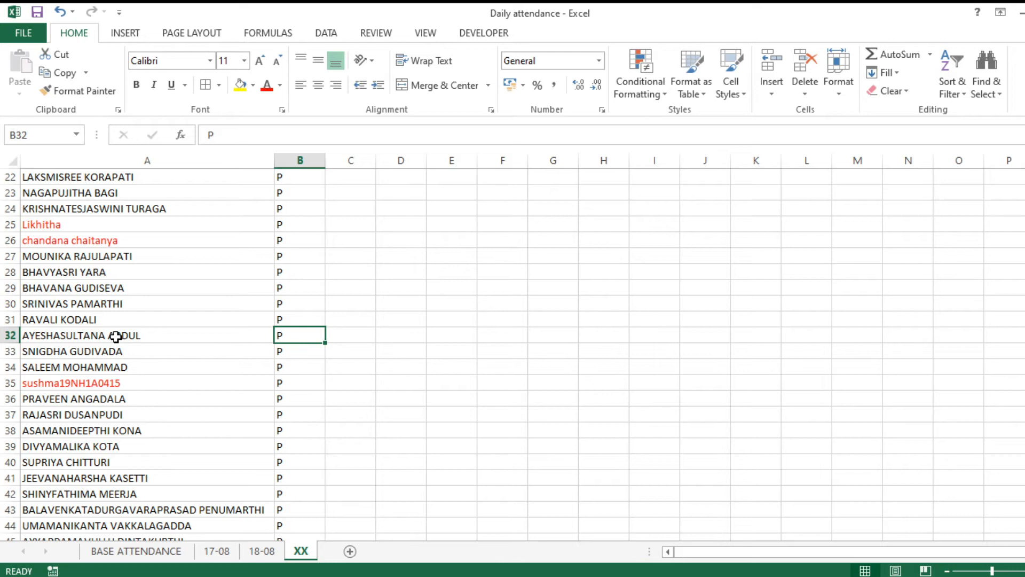
click(164, 553)
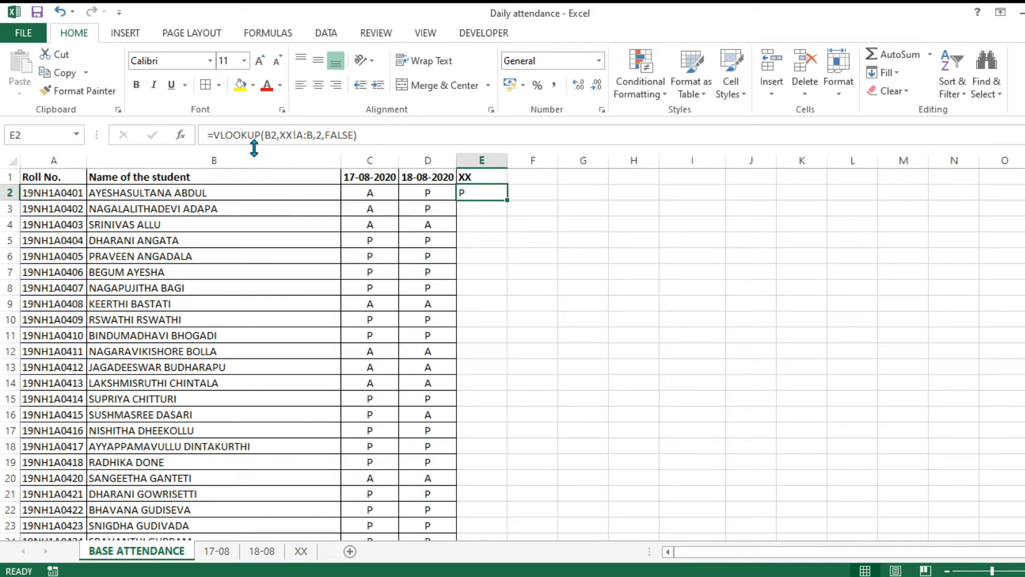
click(208, 192)
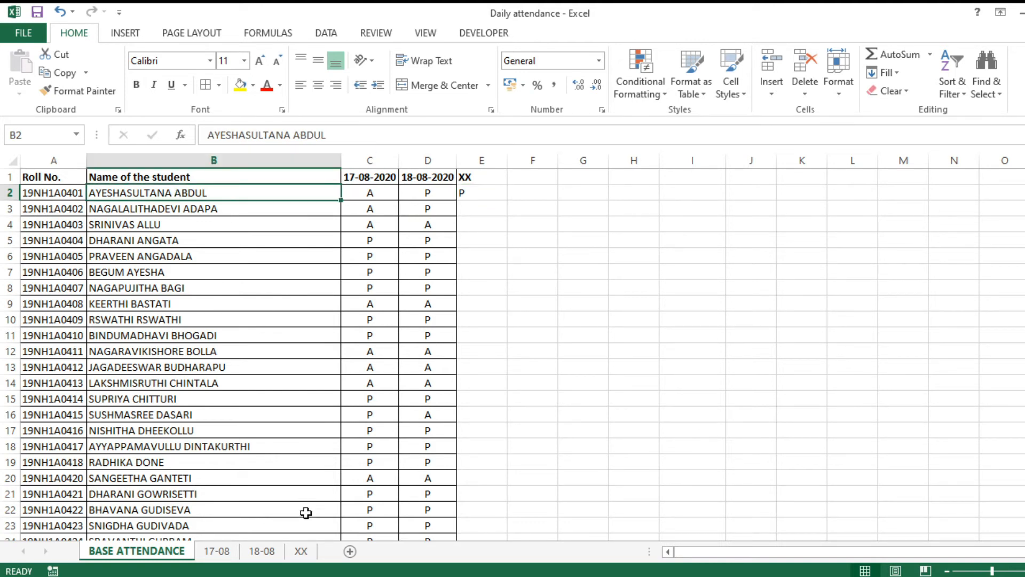
click(301, 551)
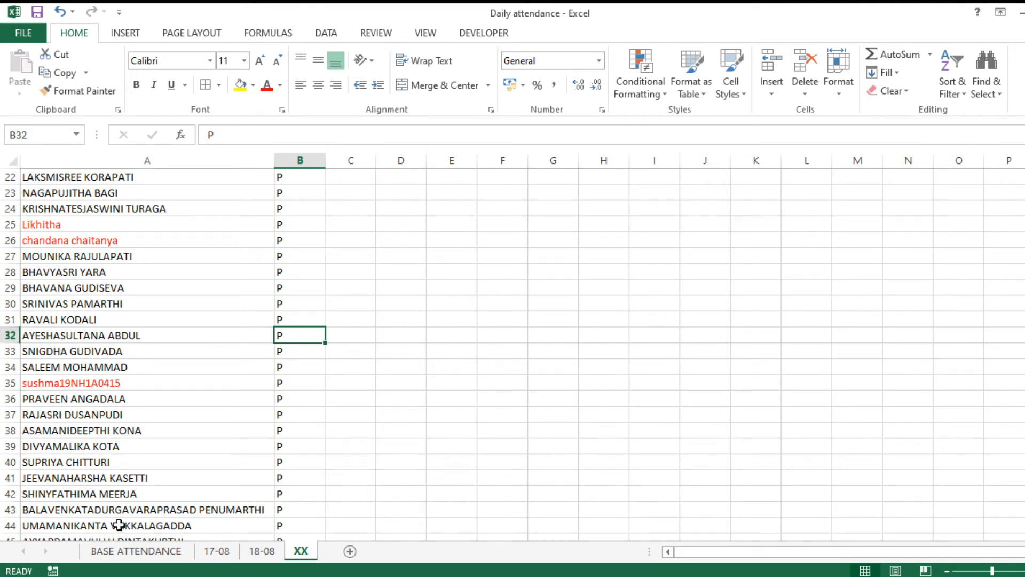
click(136, 550)
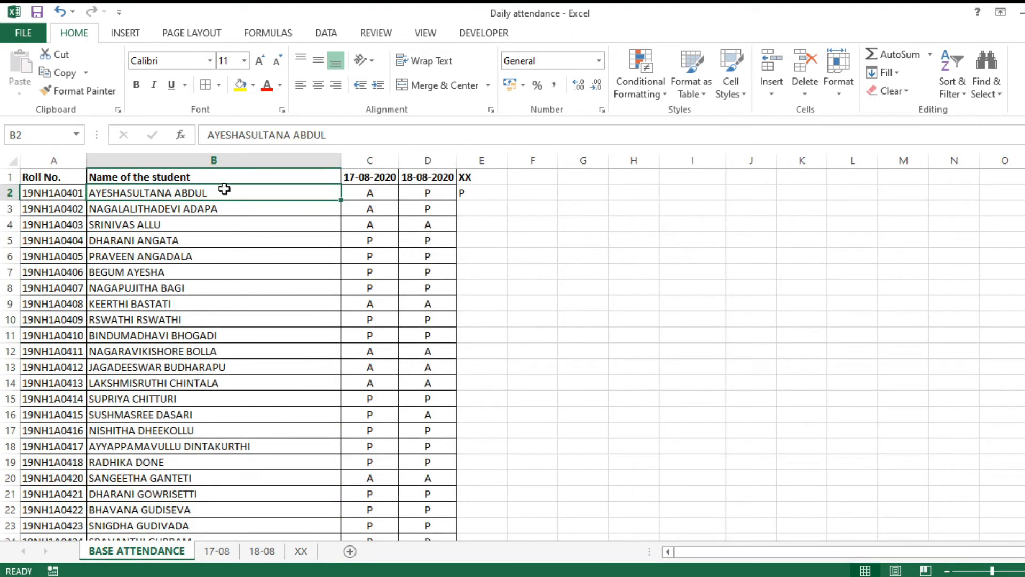
click(309, 550)
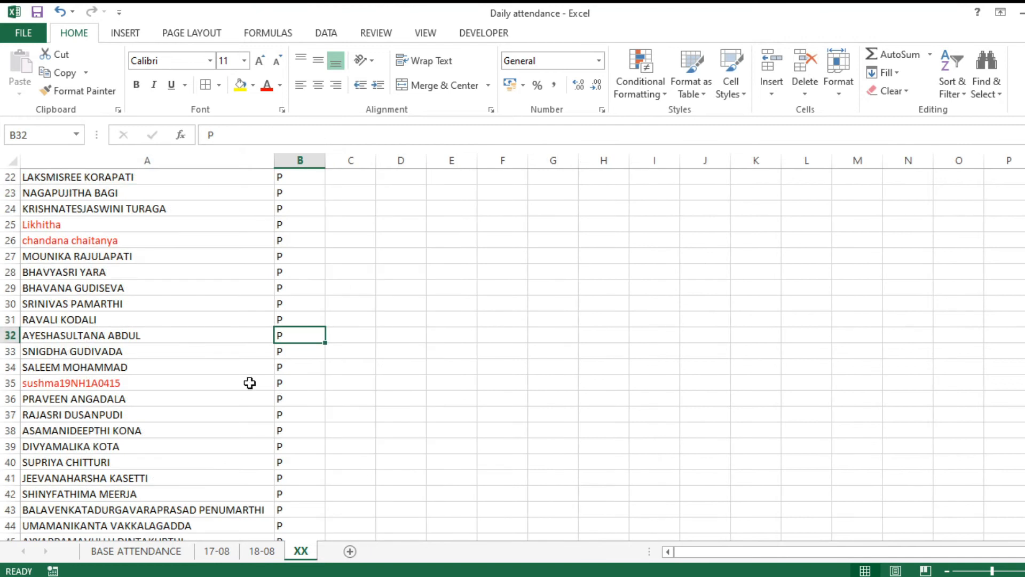
click(111, 338)
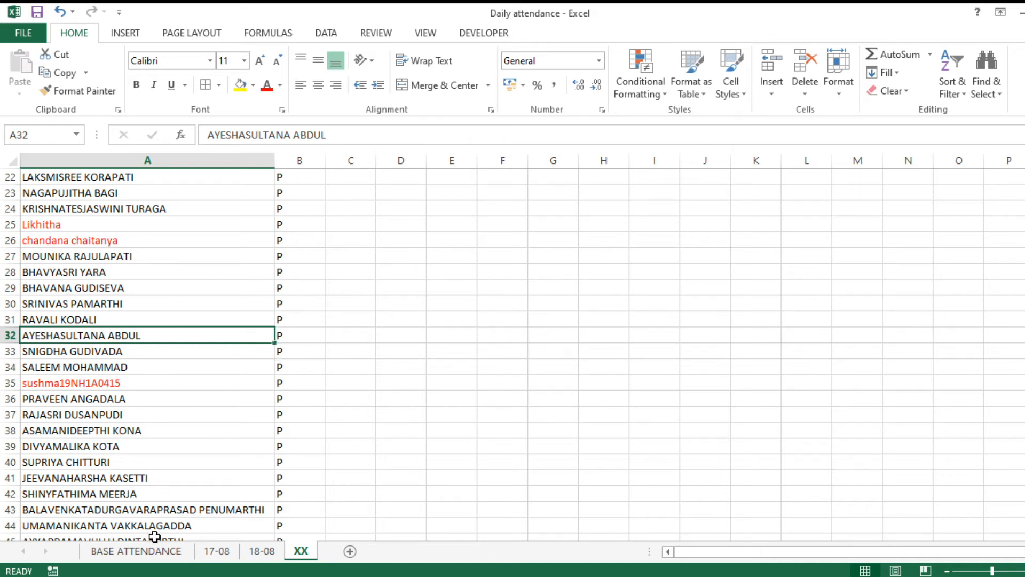
click(138, 551)
click(483, 190)
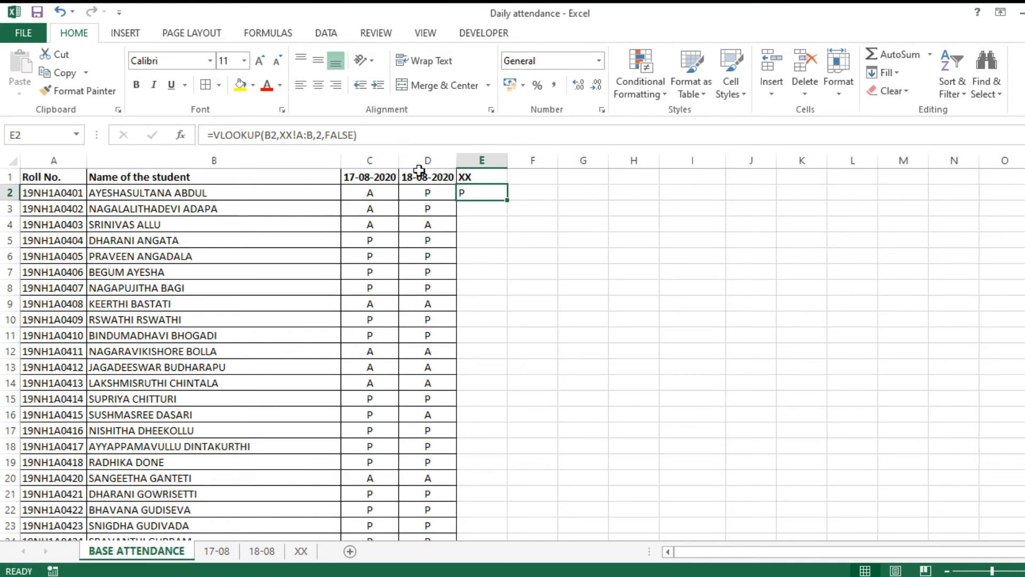
Correct E2's VLOOKUP column index to 2 so it returns P.
click(322, 137)
text(,)
key(Return)
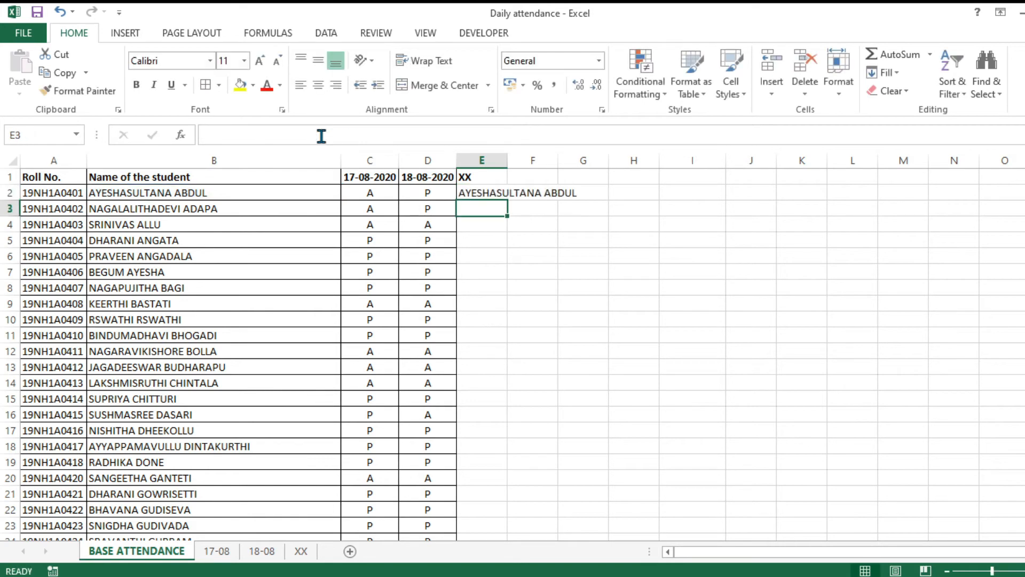
click(507, 192)
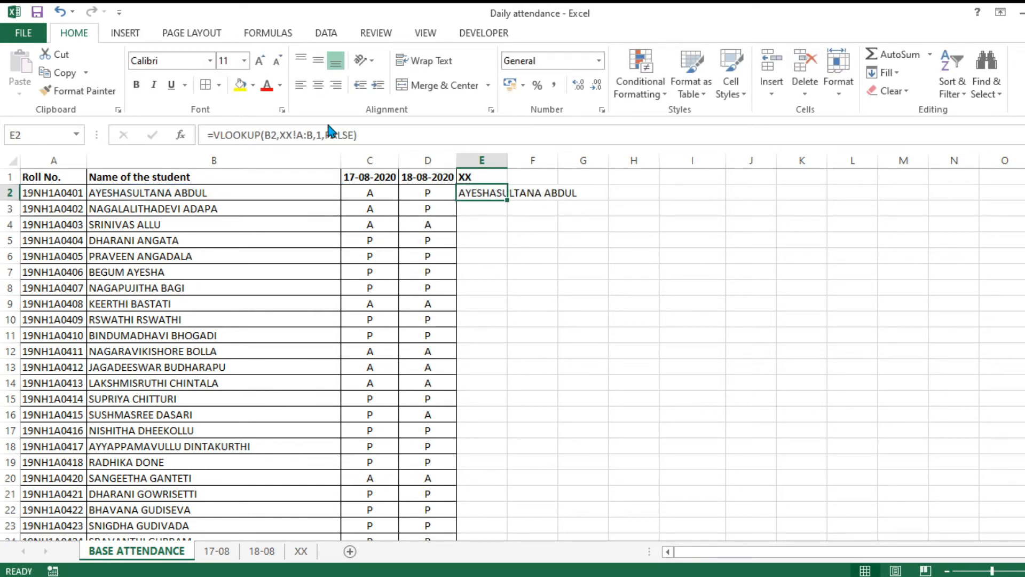
click(321, 135)
key(BackSpace)
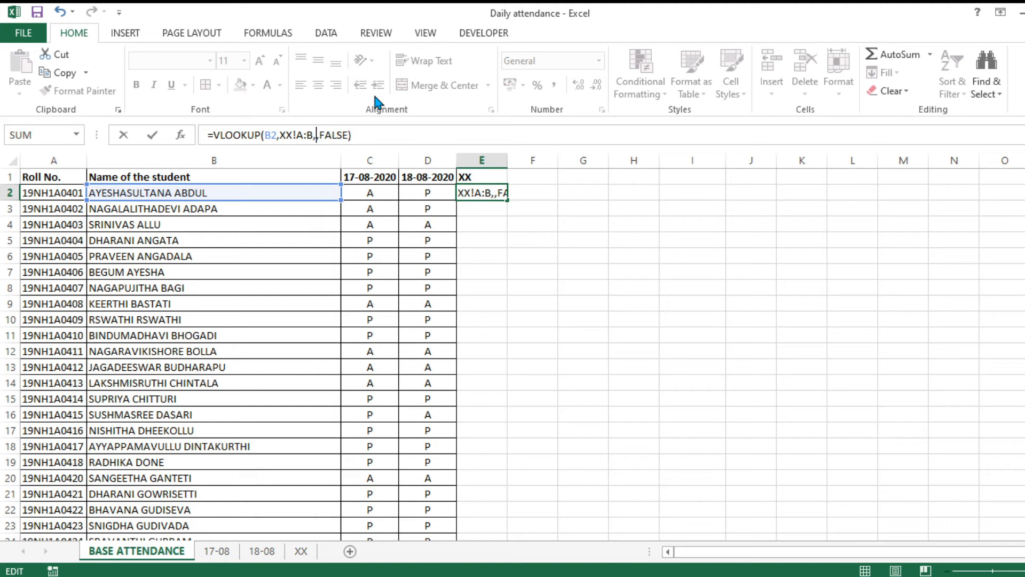
text(2)
key(Return)
Copy E2's lookup down the XX column, showing P or #N/A for each student.
click(494, 193)
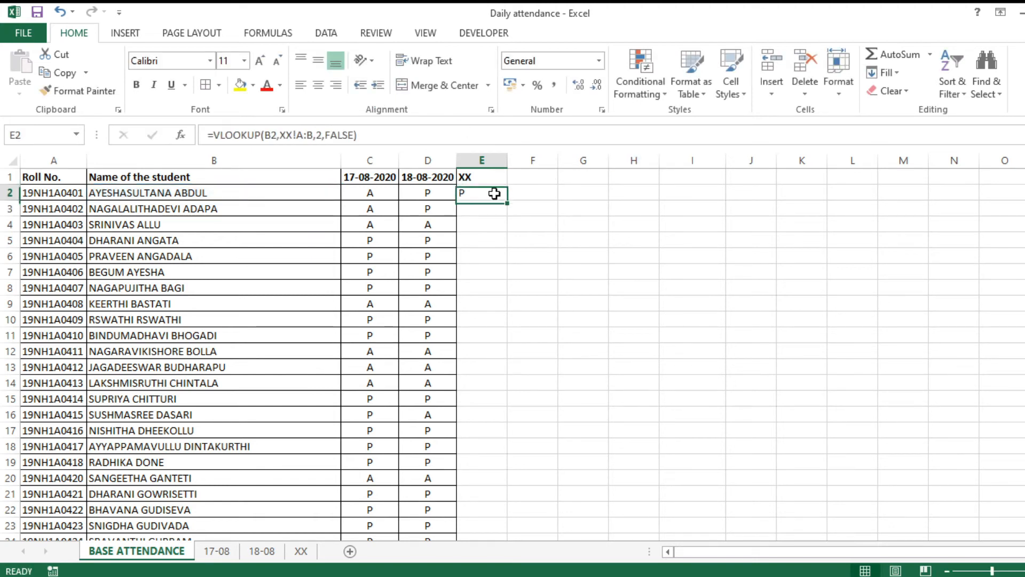
double_click(512, 201)
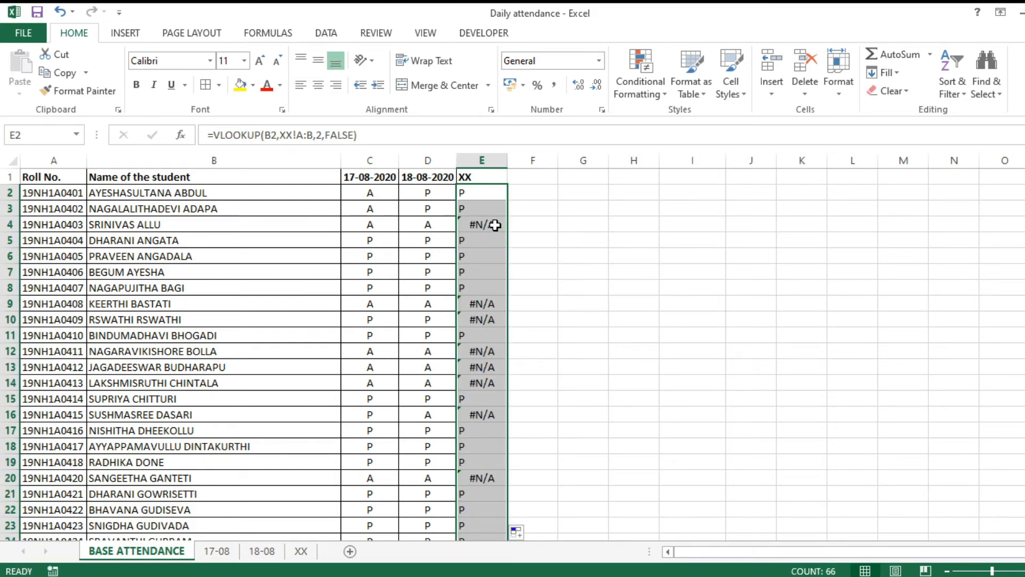
click(495, 225)
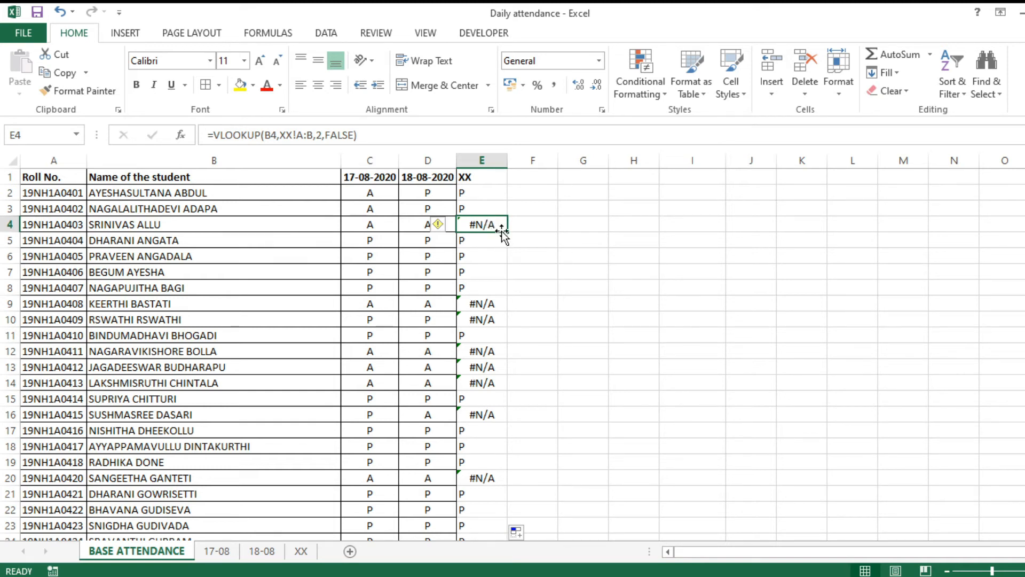
Copy the VLOOKUP expression from E2's formula without changing the cell.
click(493, 191)
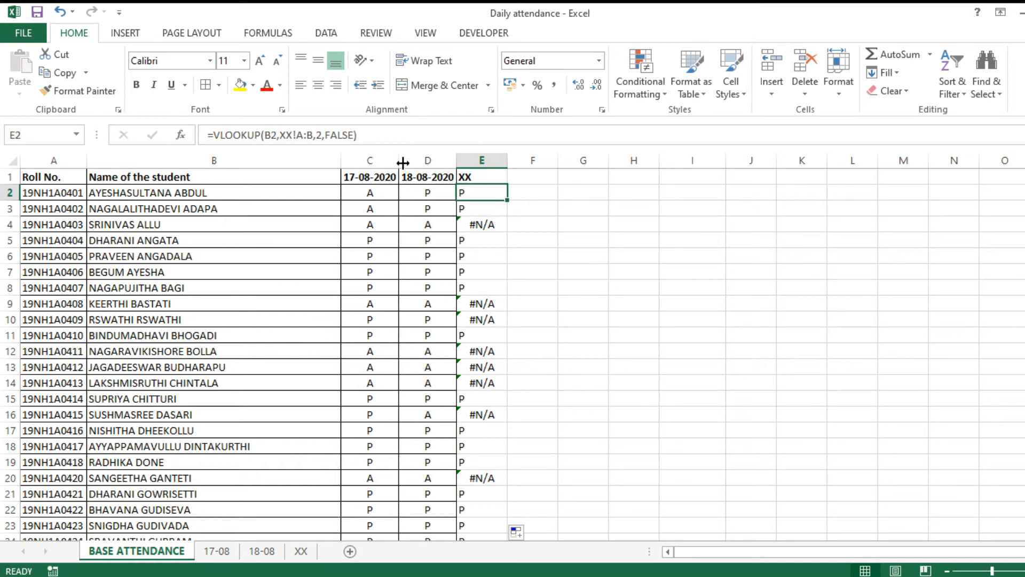
click(312, 135)
drag(312, 135, 212, 139)
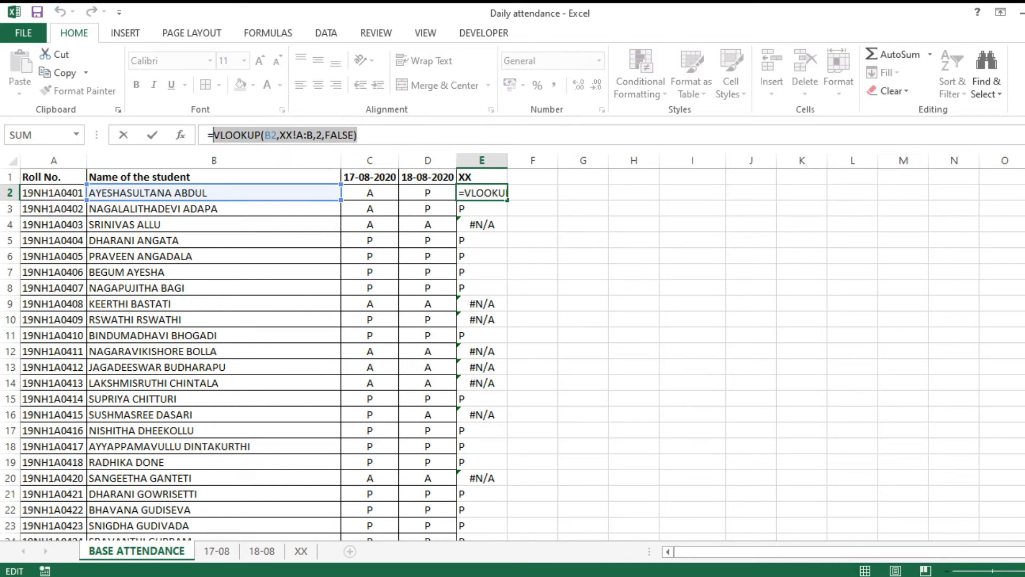
key(ctrl+c)
key(Escape)
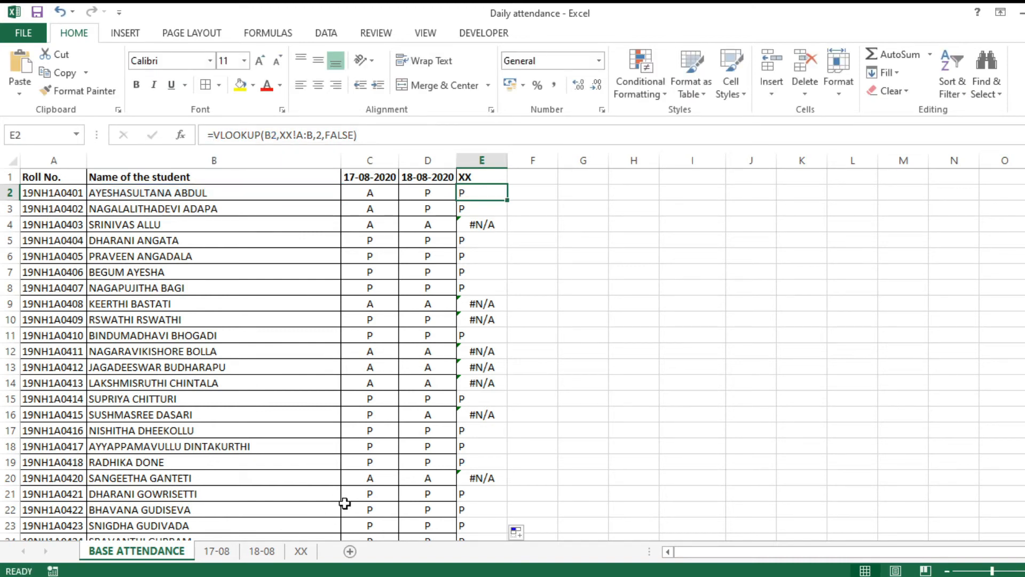
Inspect D2's IF(ISNA(VLOOKUP)) formula and its "A" result, then reselect E2's lookup text.
click(434, 193)
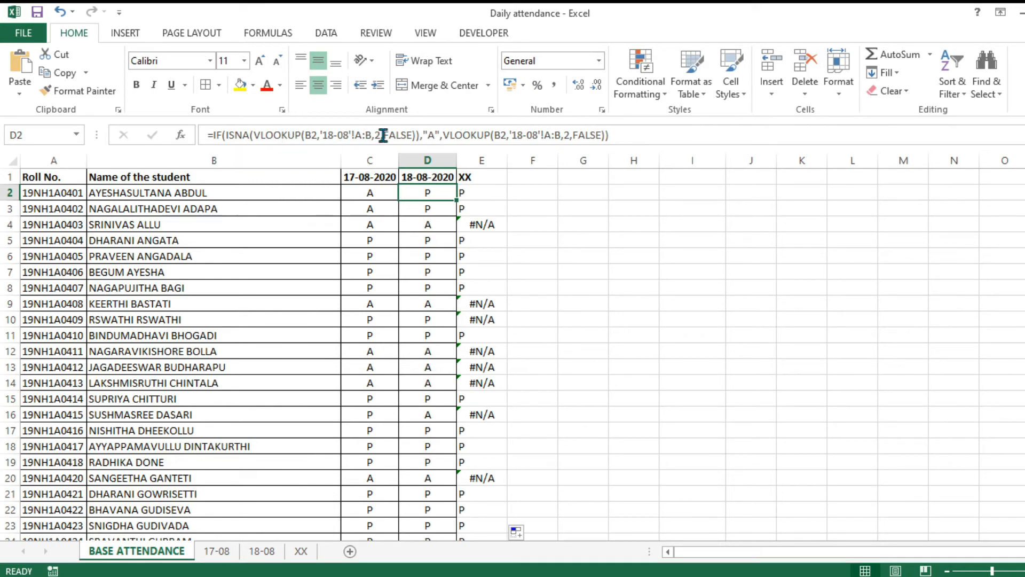
click(434, 137)
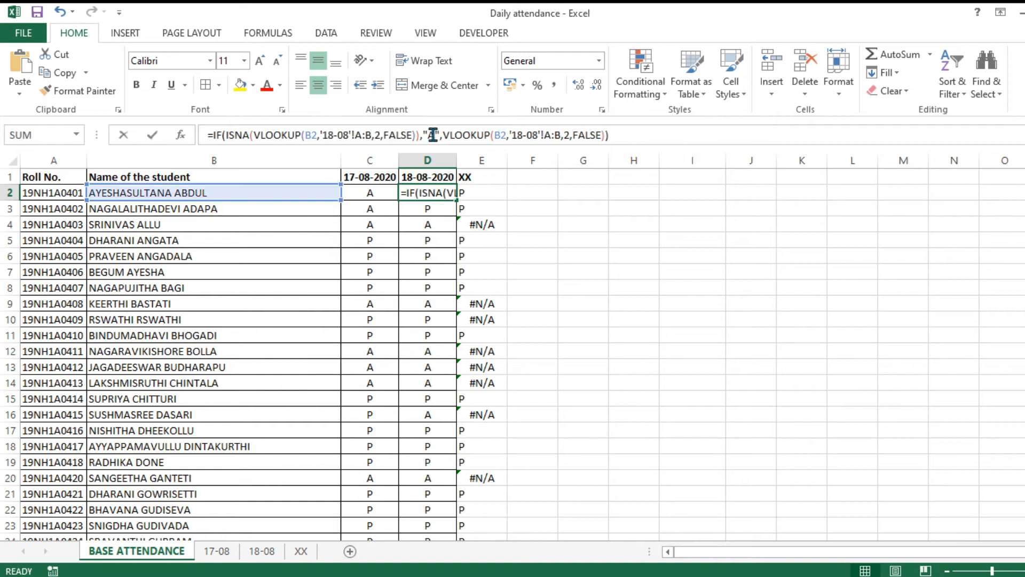
double_click(430, 134)
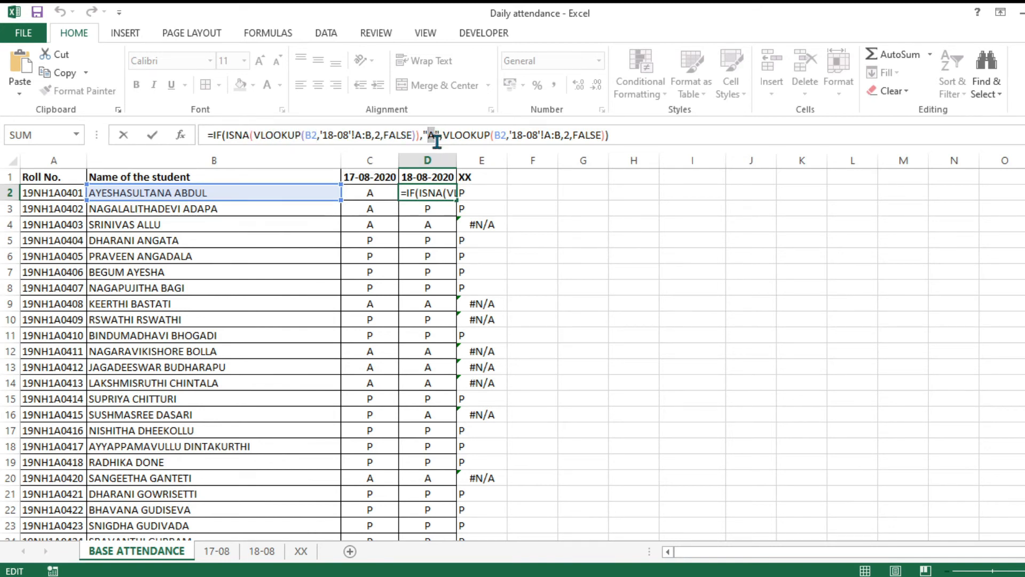
key(Escape)
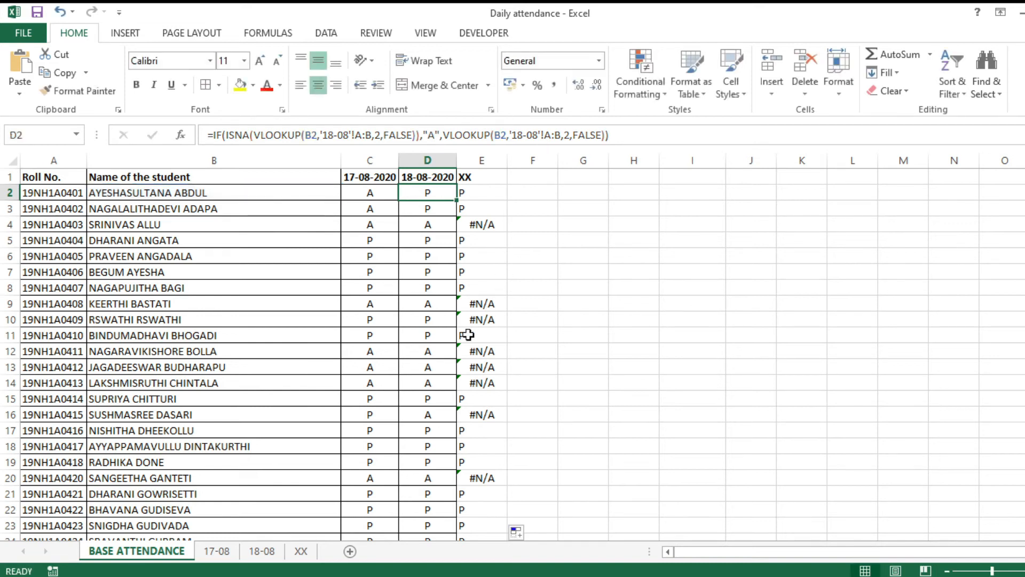
click(483, 193)
drag(357, 135, 216, 134)
key(ctrl+c)
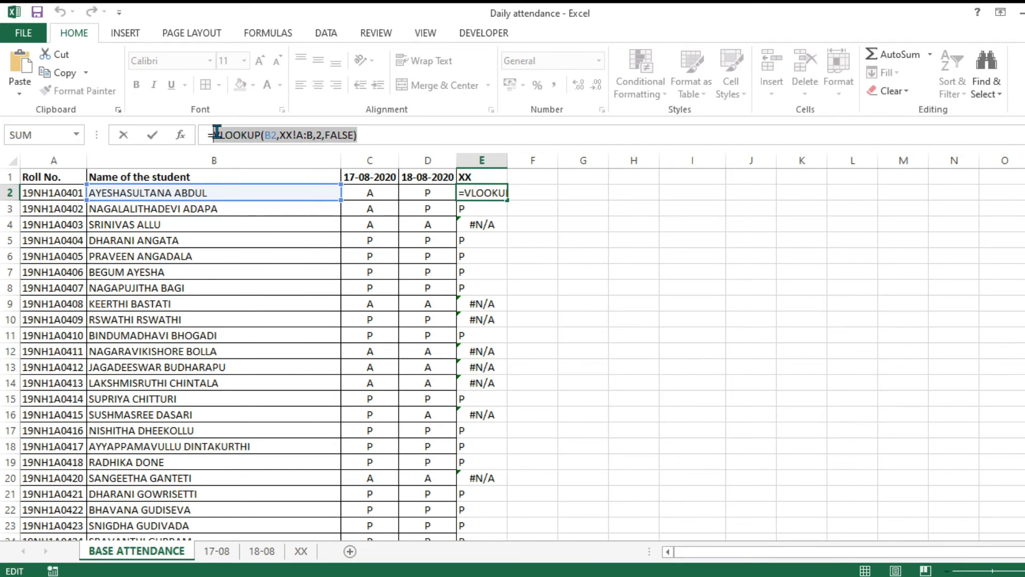
Change E2 to =IF(ISNA(VLOOKUP(B2,XX!A:B,2,FALSE)),"A",VLOOKUP(B2,XX!A:B,2,FALSE)) and fill it down the XX column.
click(217, 134)
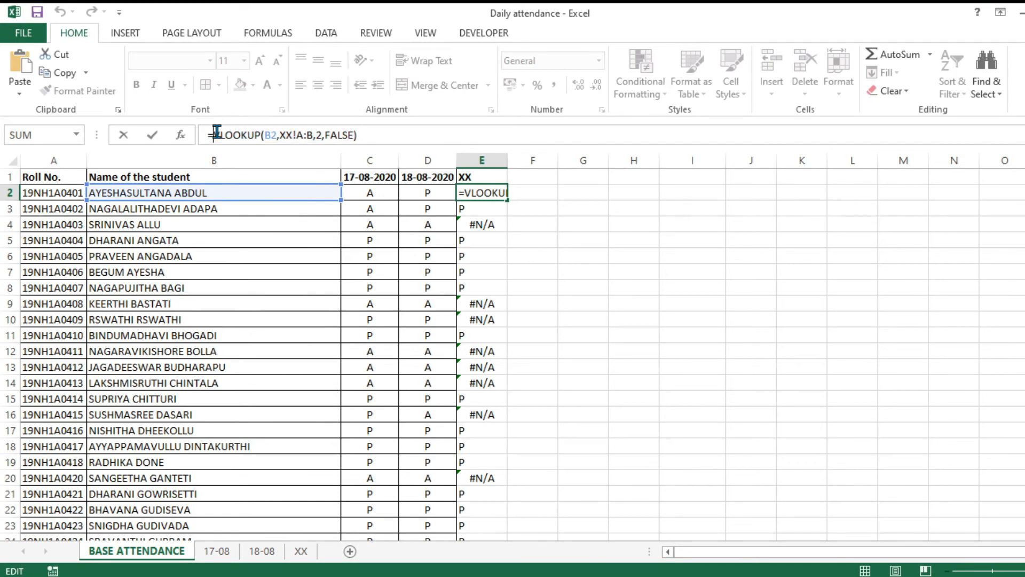
text(IF)
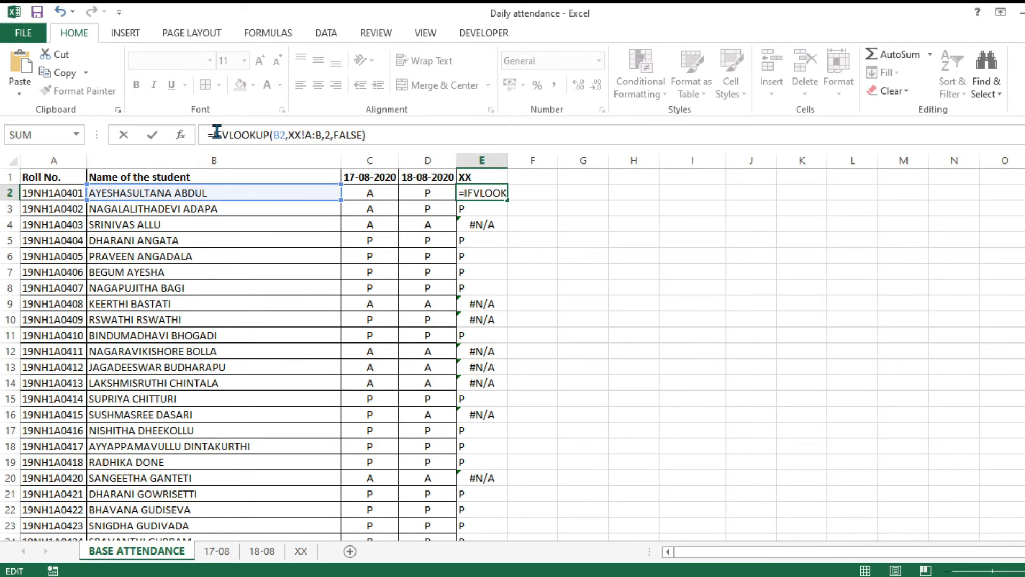
text((ISNA()
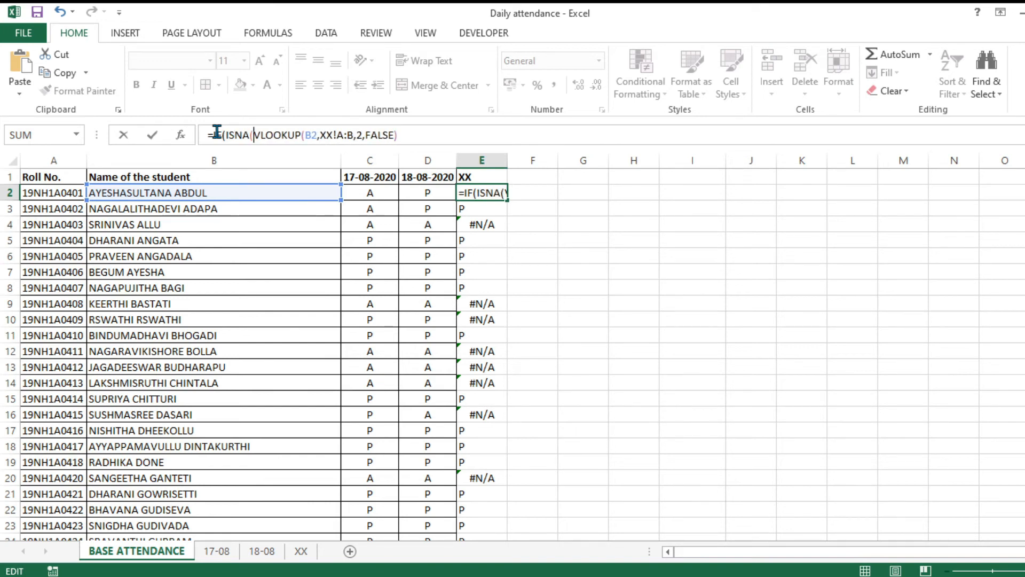
click(416, 128)
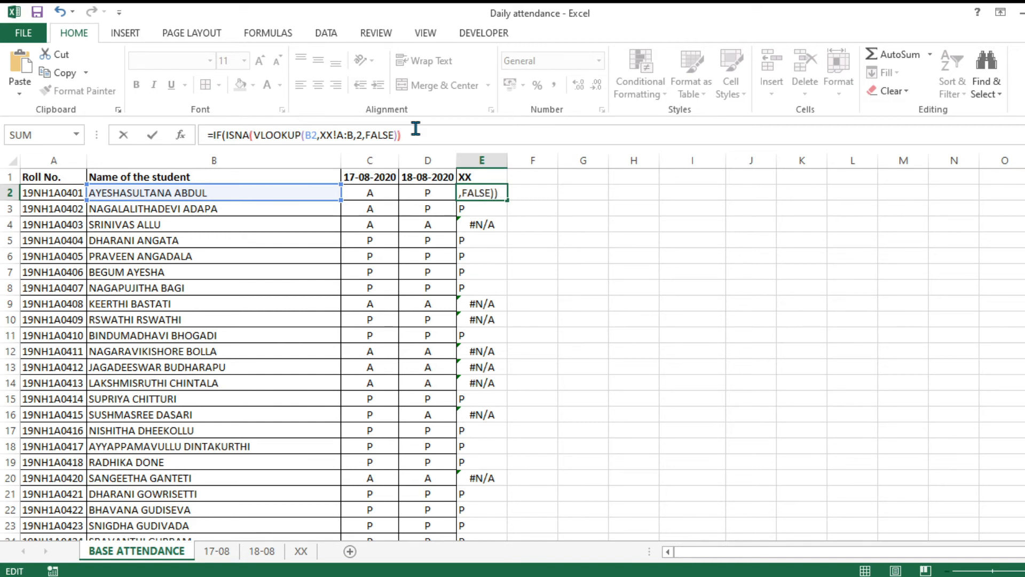
text(),"A",)
key(ctrl+v)
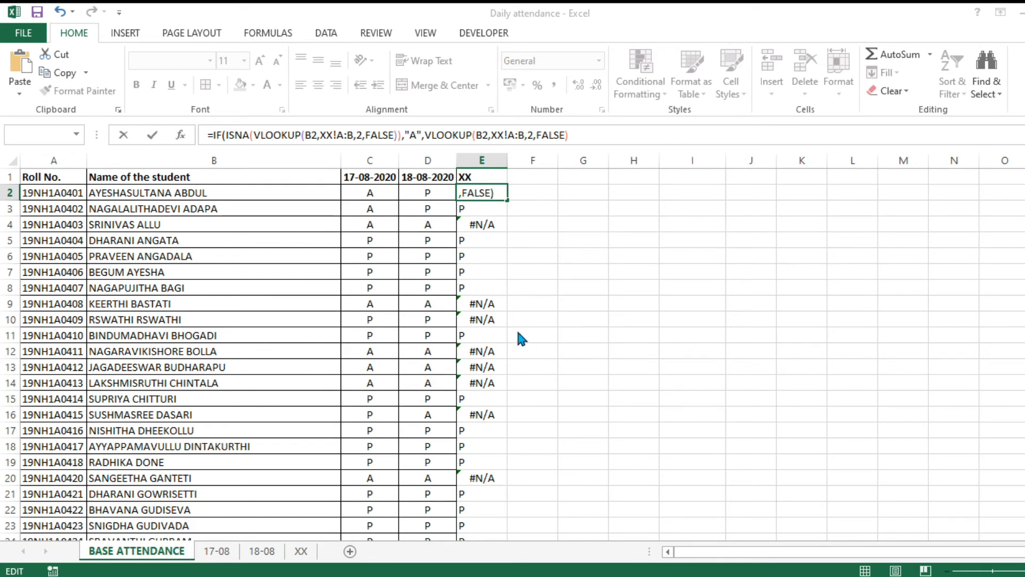
text())
key(Return)
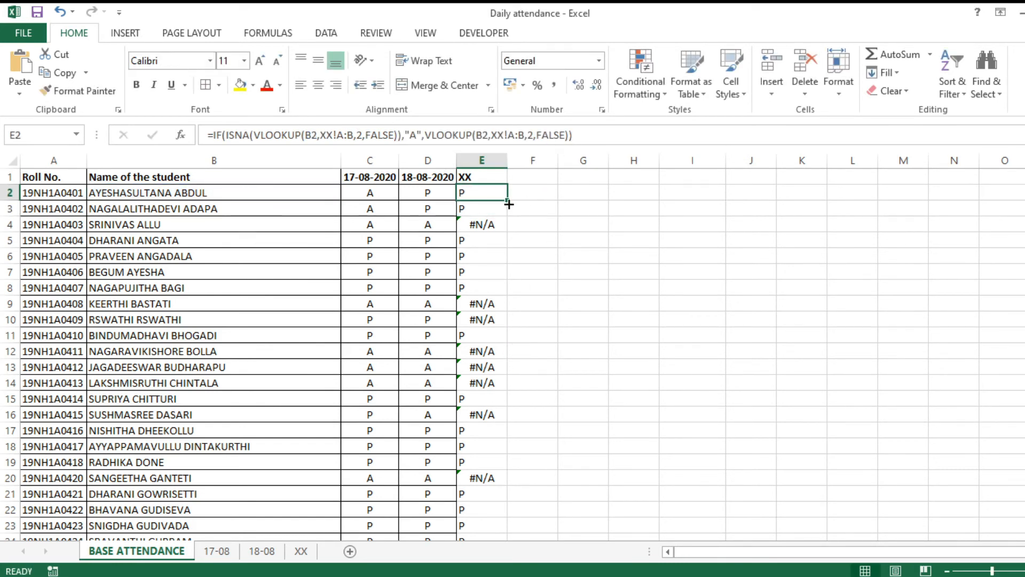
double_click(508, 204)
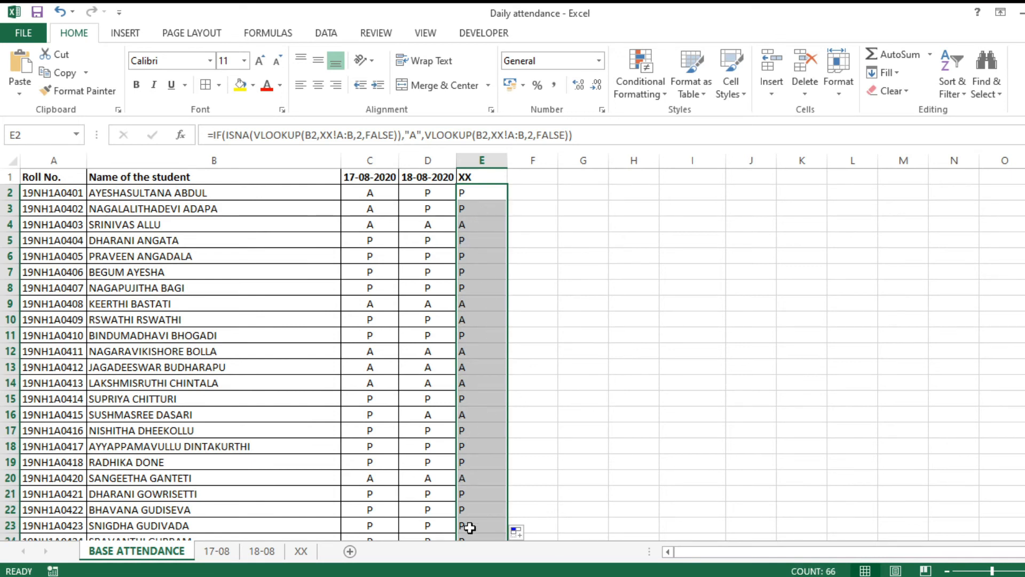
Clear the stray A values from E66:E67 in the totals rows.
scroll(499, 436, down, 19)
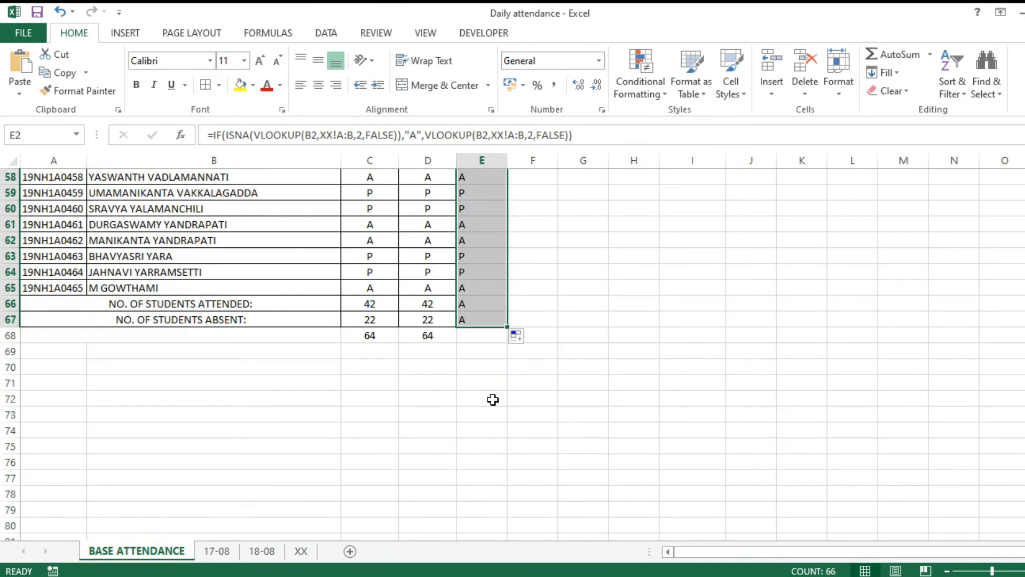
drag(465, 305, 472, 313)
key(Delete)
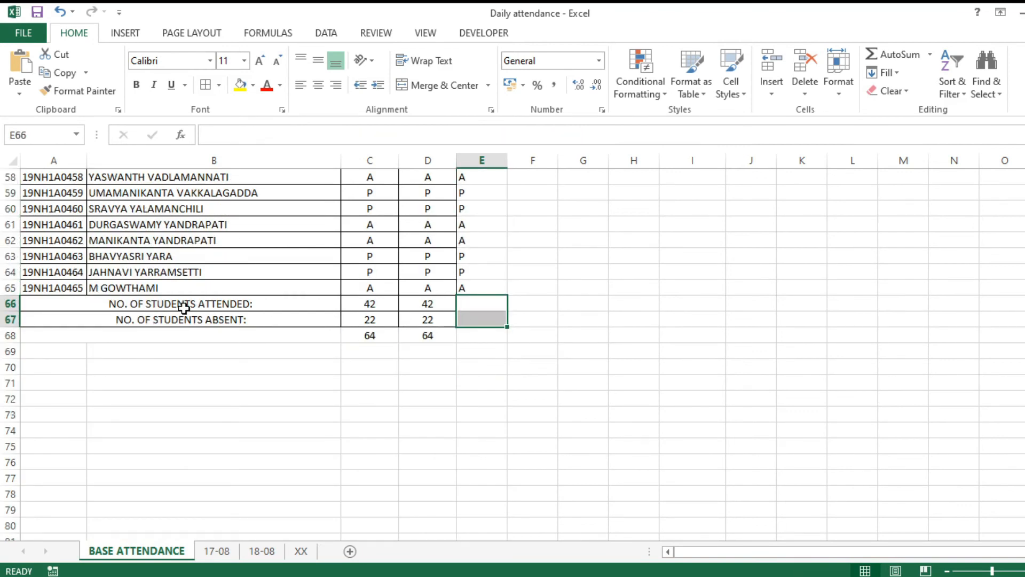
click(372, 303)
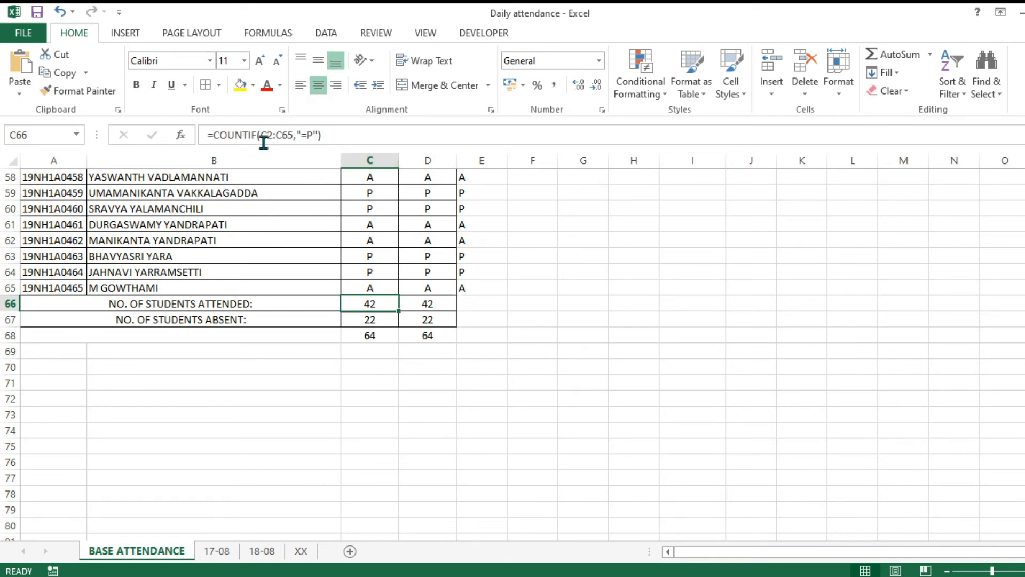
Try a COUNTIF over E59:E65 in cell E66.
scroll(398, 294, up, 4)
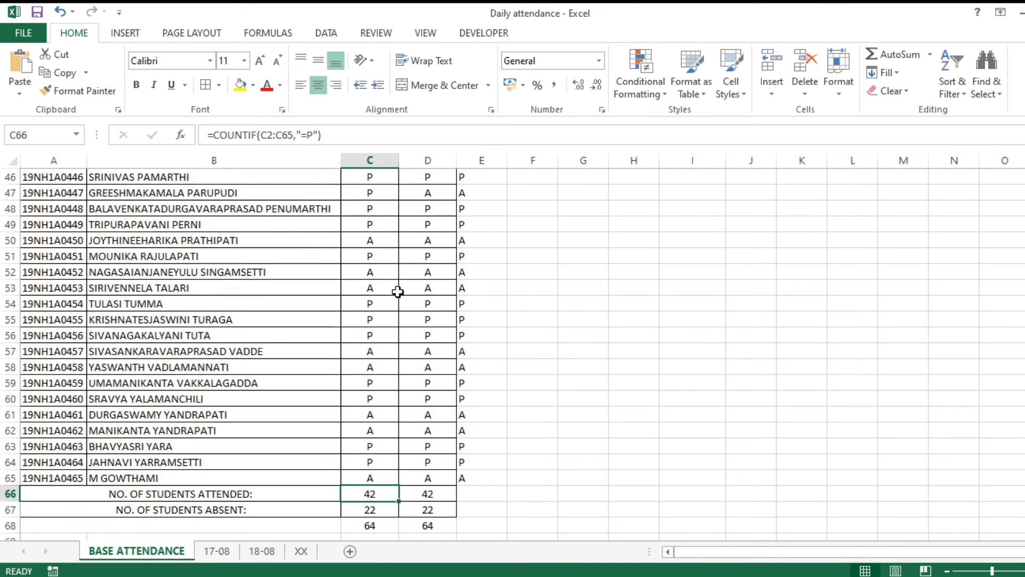
scroll(398, 294, down, 3)
click(483, 354)
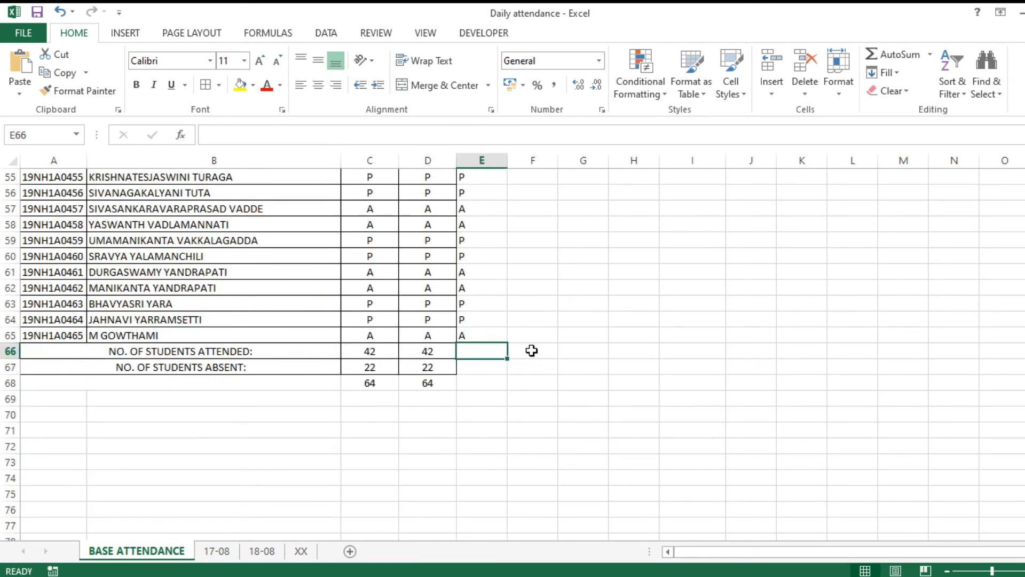
text(=)
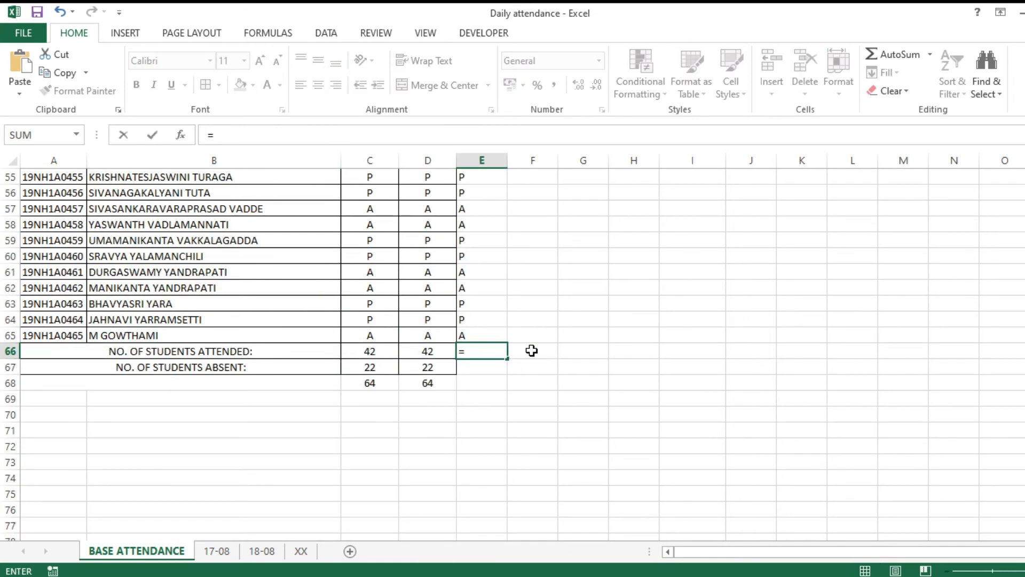
text(COUNTIF()
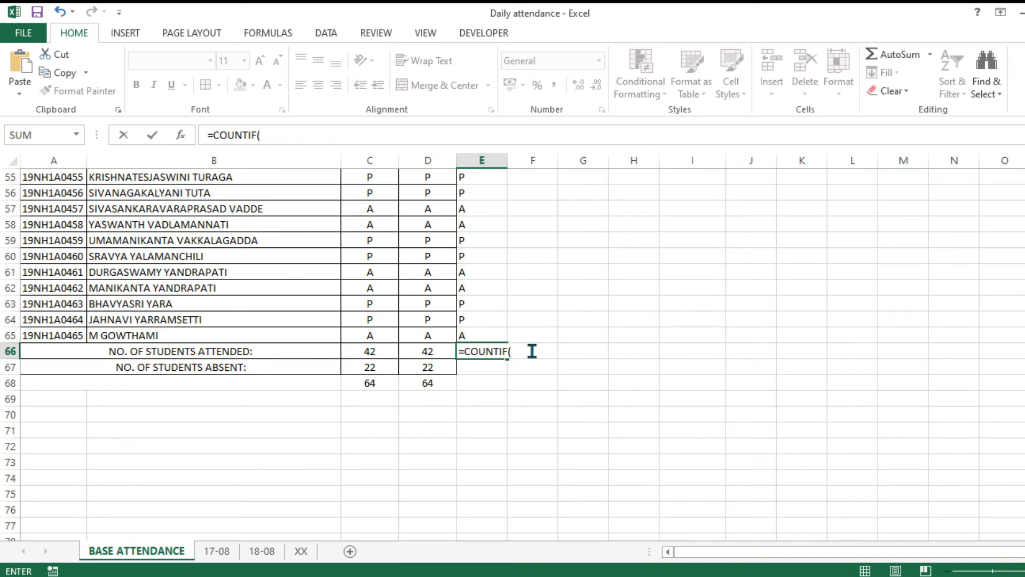
click(490, 243)
drag(490, 245, 490, 332)
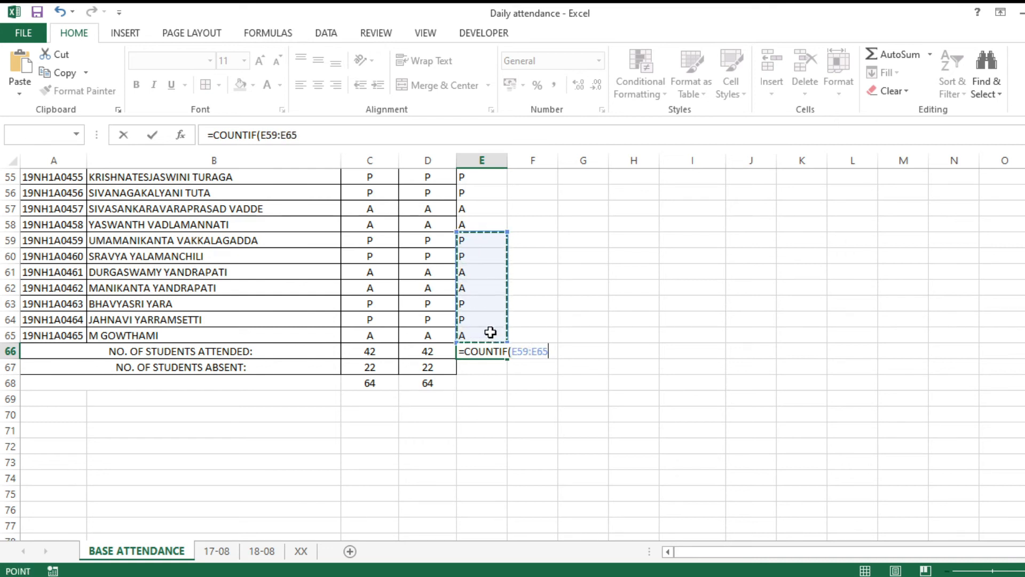
drag(491, 332, 488, 332)
text(,"=P)
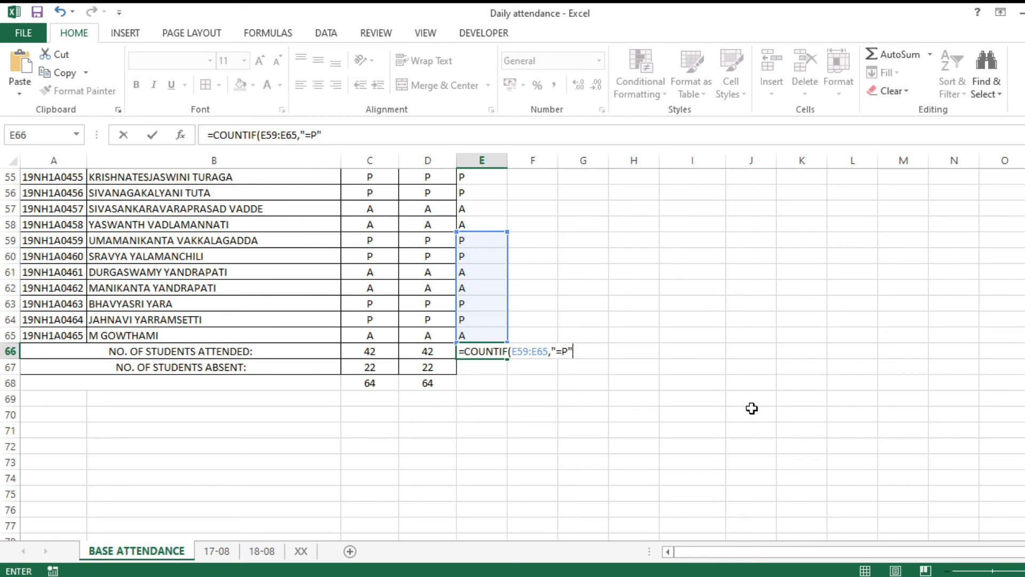
key(Return)
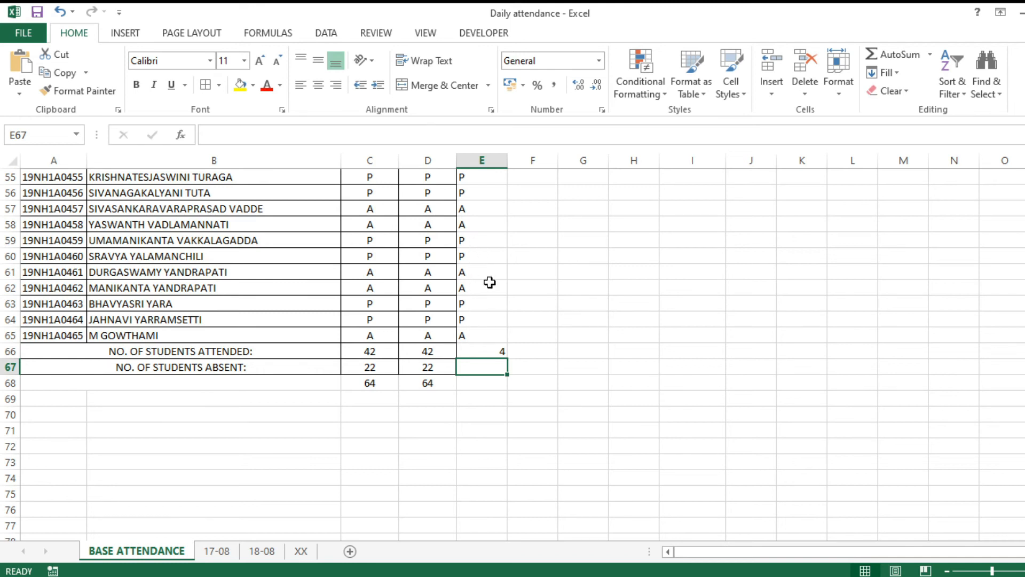
Delete the trial count from E66 and save the workbook.
click(496, 351)
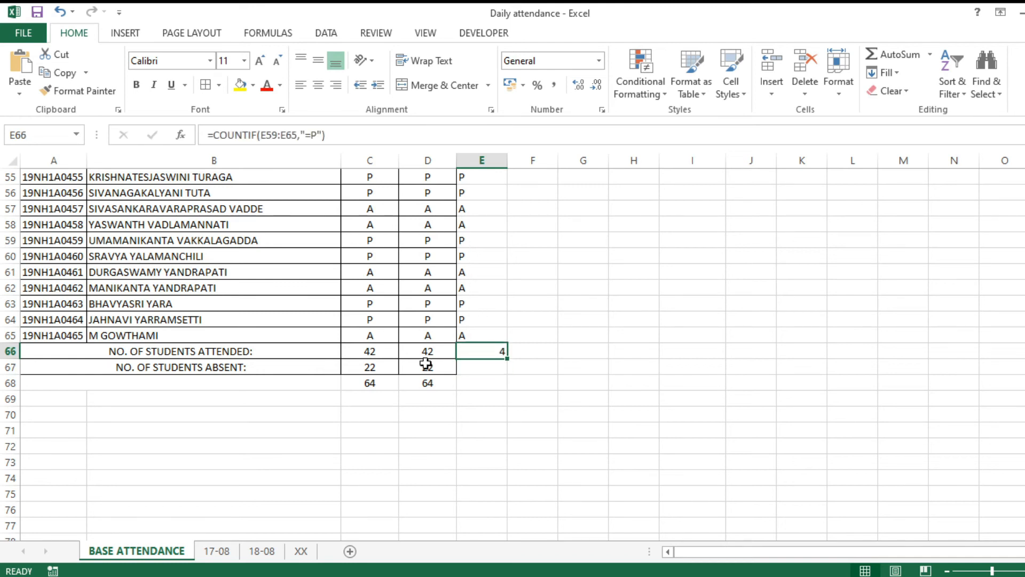
click(498, 367)
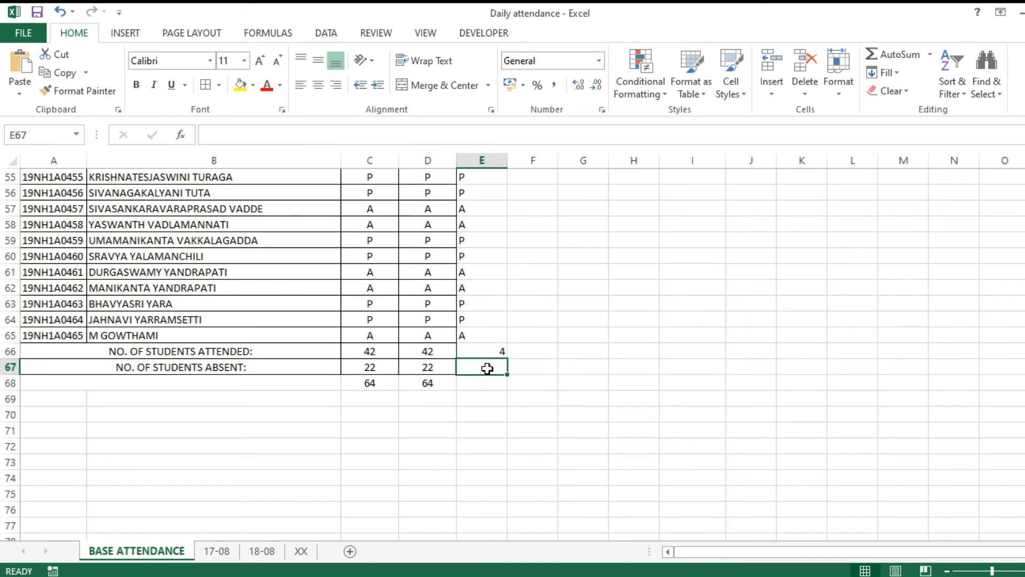
click(492, 339)
click(493, 348)
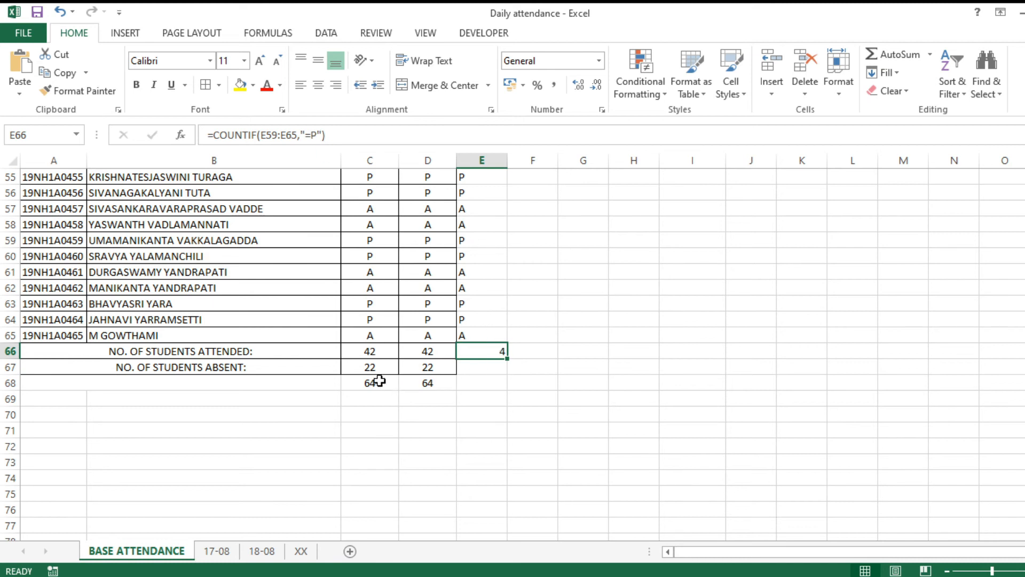
key(Delete)
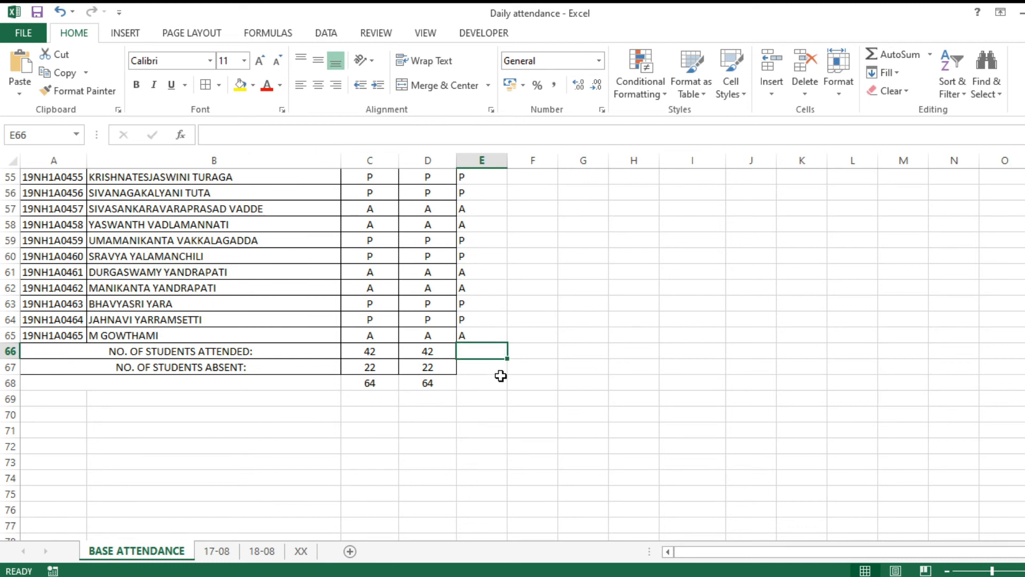
click(521, 372)
click(42, 16)
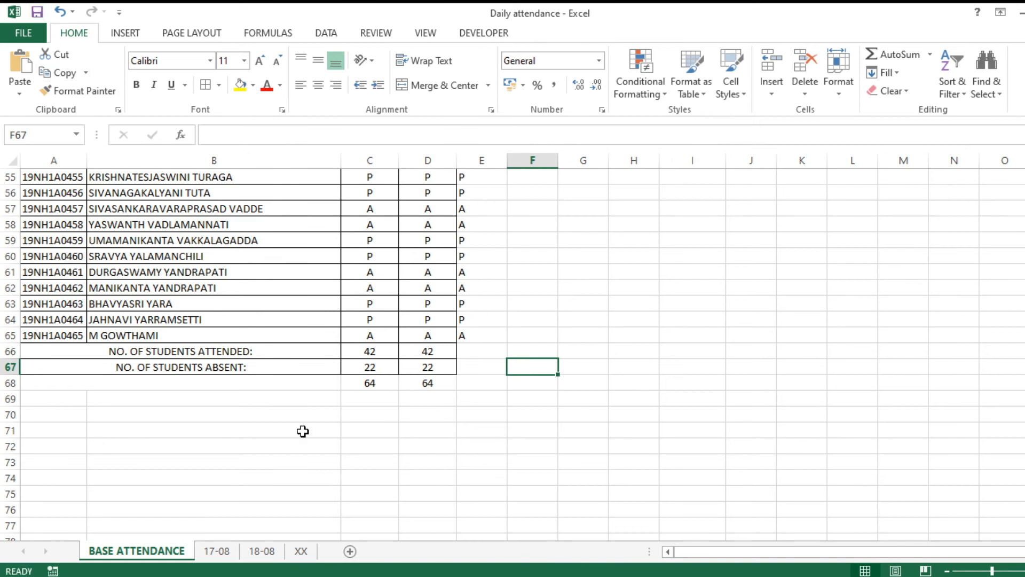
Check the red row 15 entry in the XX sheet's member list, then return to BASE ATTENDANCE.
scroll(479, 388, up, 7)
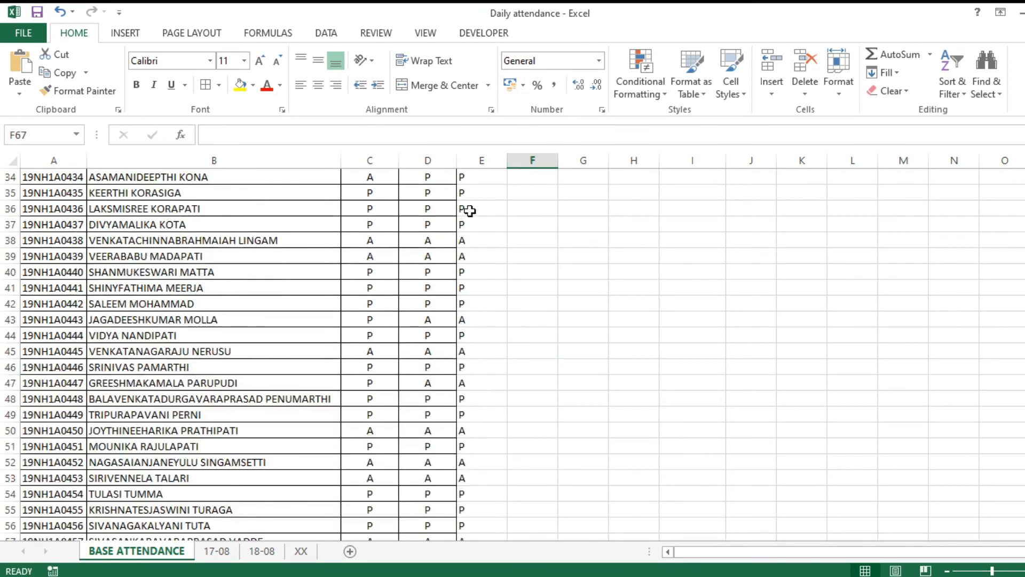
click(297, 553)
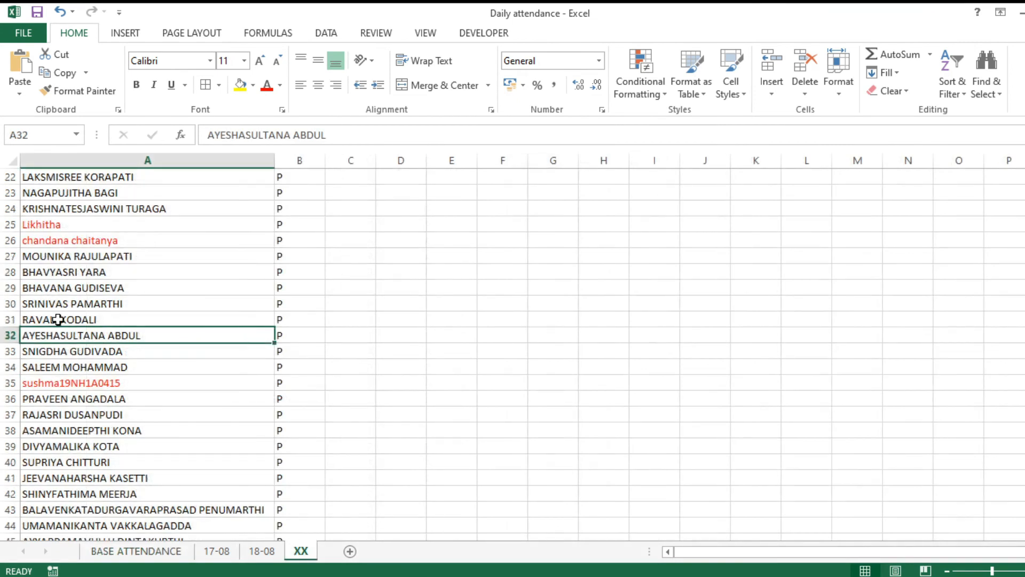
scroll(116, 362, up, 7)
scroll(116, 363, down, 3)
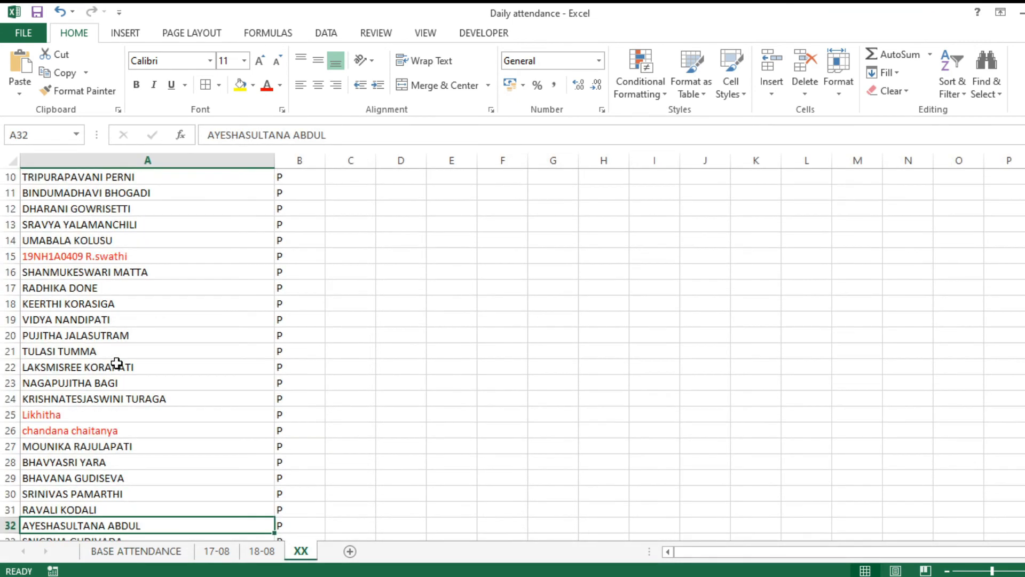
click(110, 256)
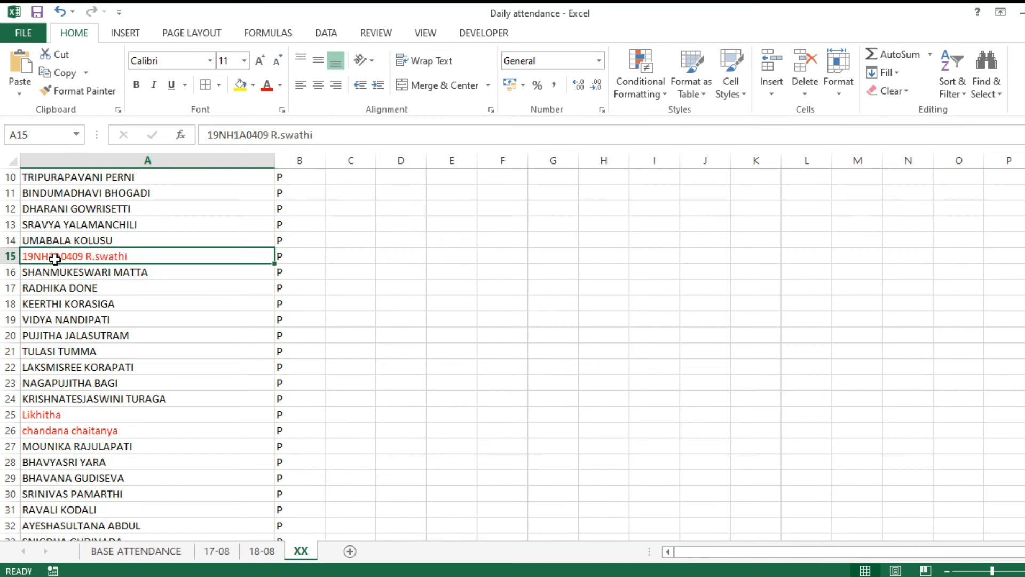
scroll(152, 421, down, 5)
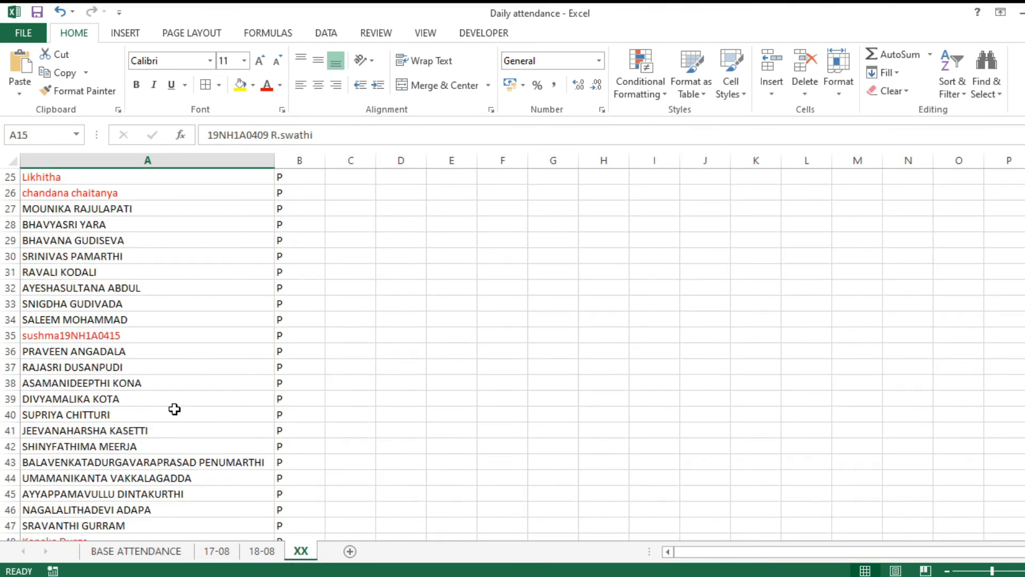
click(153, 558)
scroll(139, 425, up, 13)
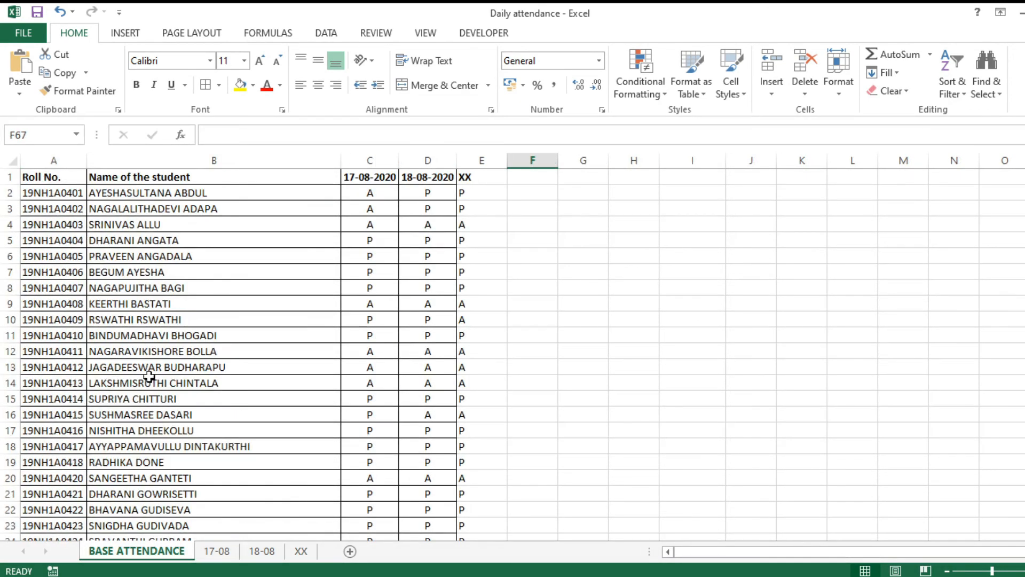
Enter P manually in E10 and E16, replacing their looked-up A.
click(122, 319)
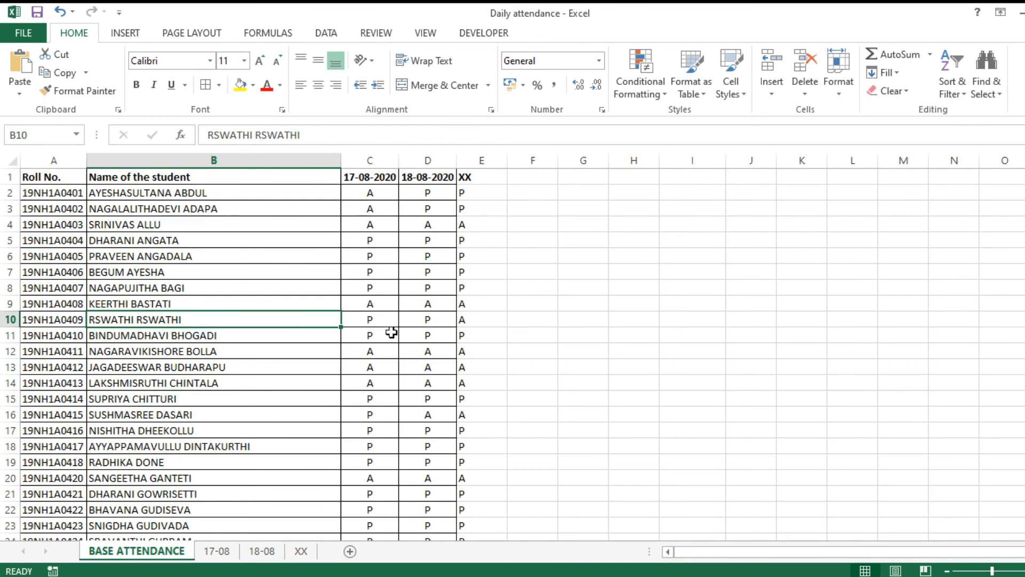
click(463, 322)
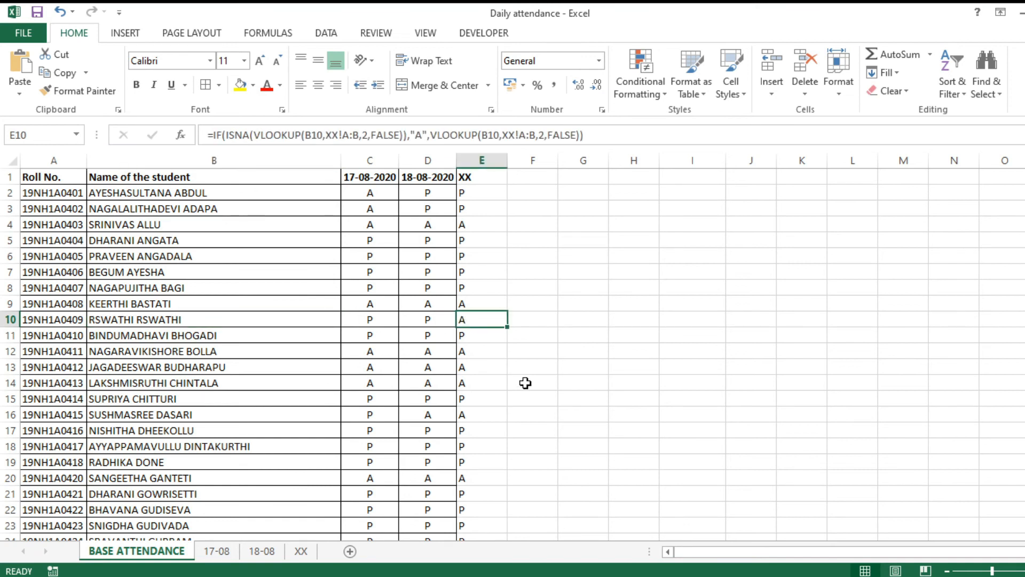
text(P)
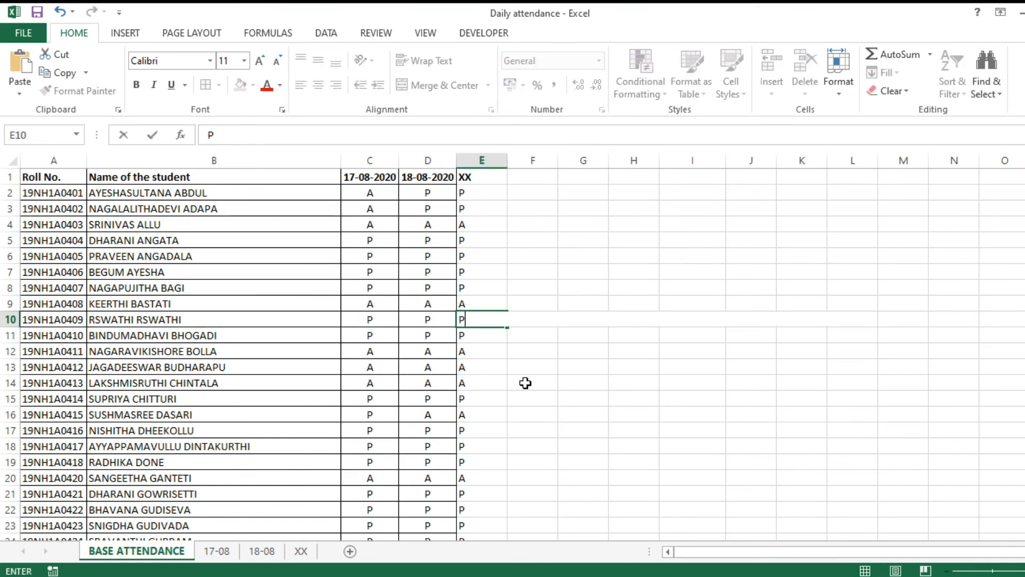
click(474, 417)
key(BackSpace)
text(P)
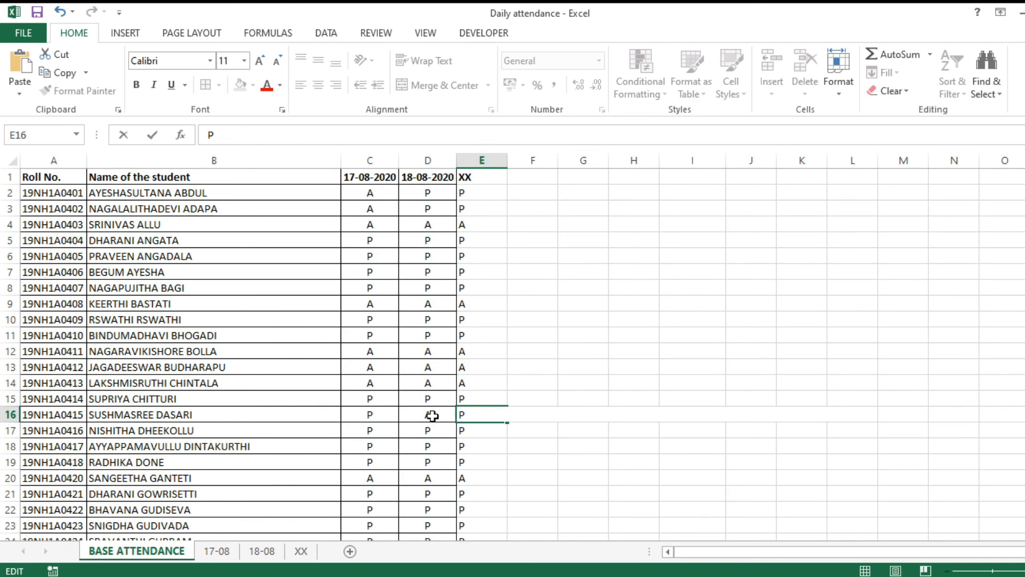
click(432, 416)
click(590, 435)
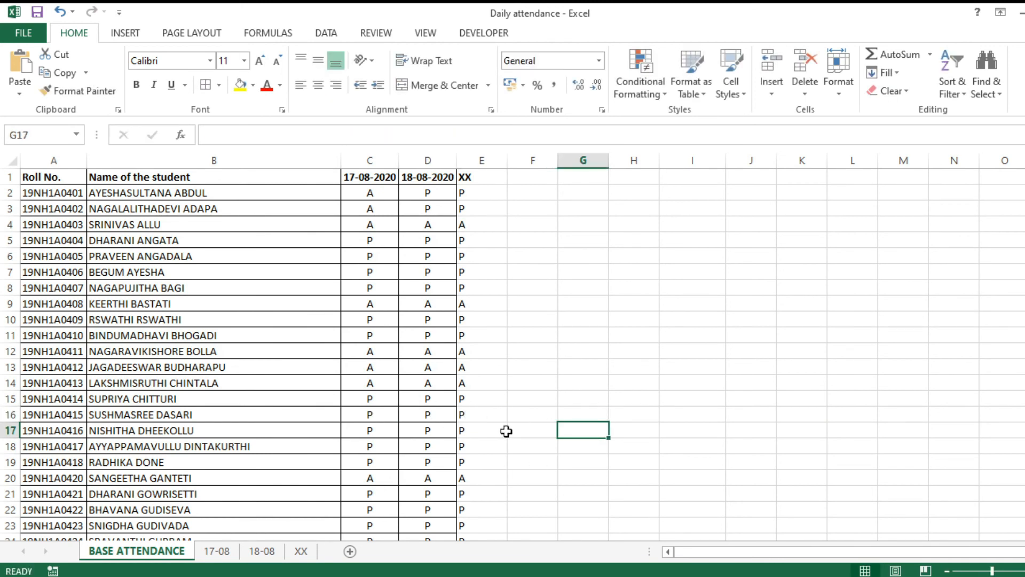
Review the present-count formula below the roster and select column E.
scroll(504, 434, down, 19)
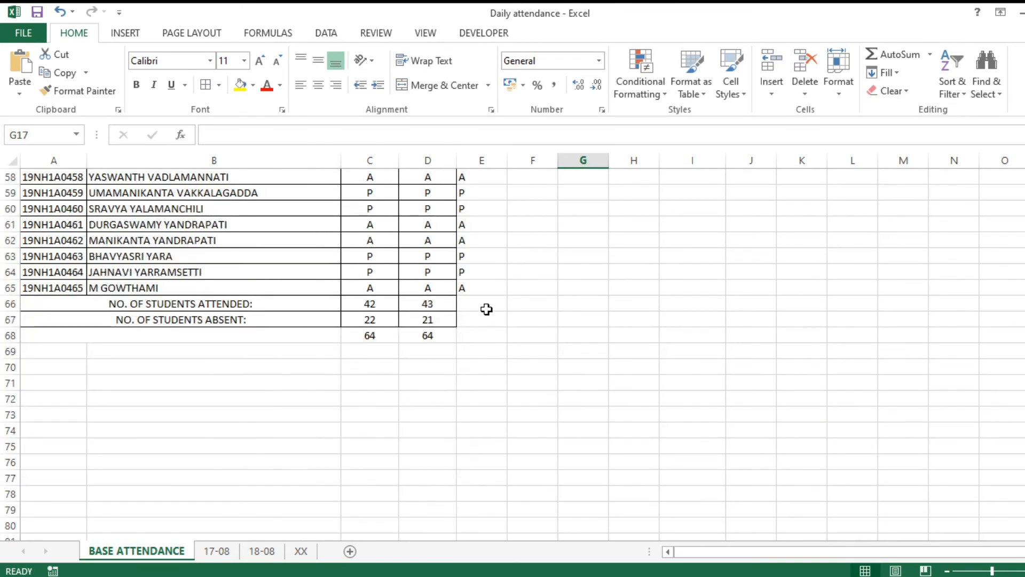
click(435, 303)
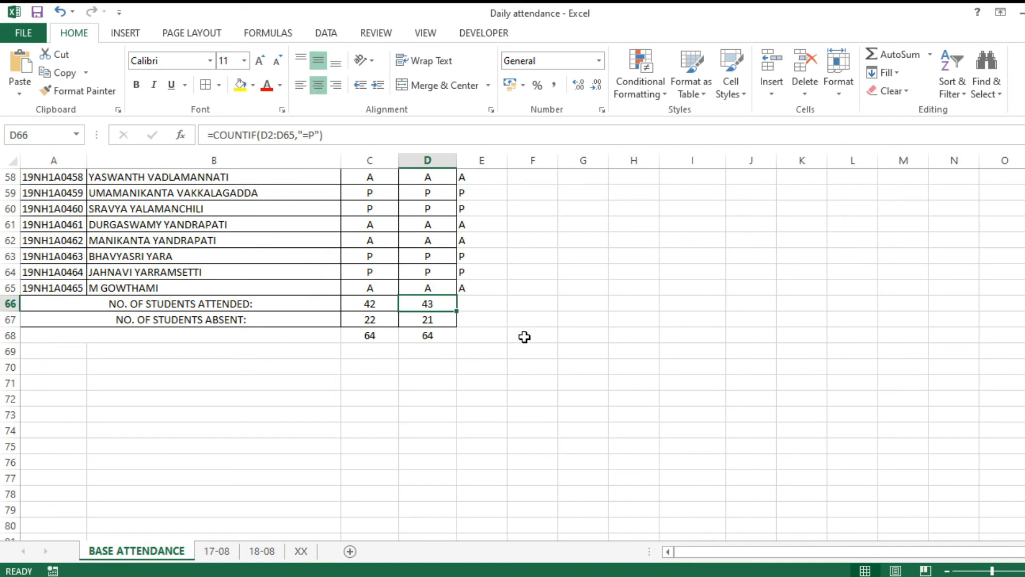
scroll(525, 336, up, 19)
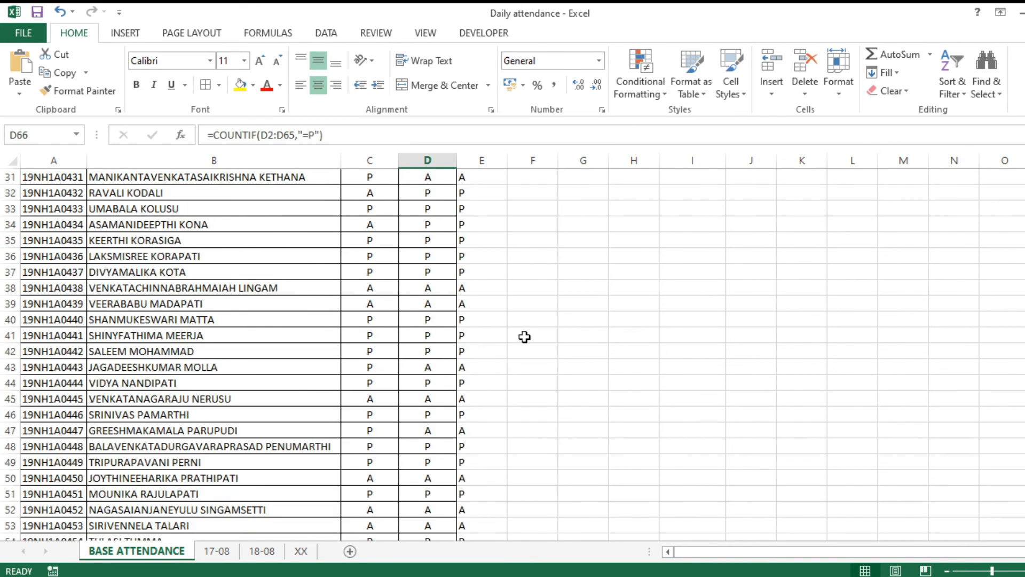
click(483, 161)
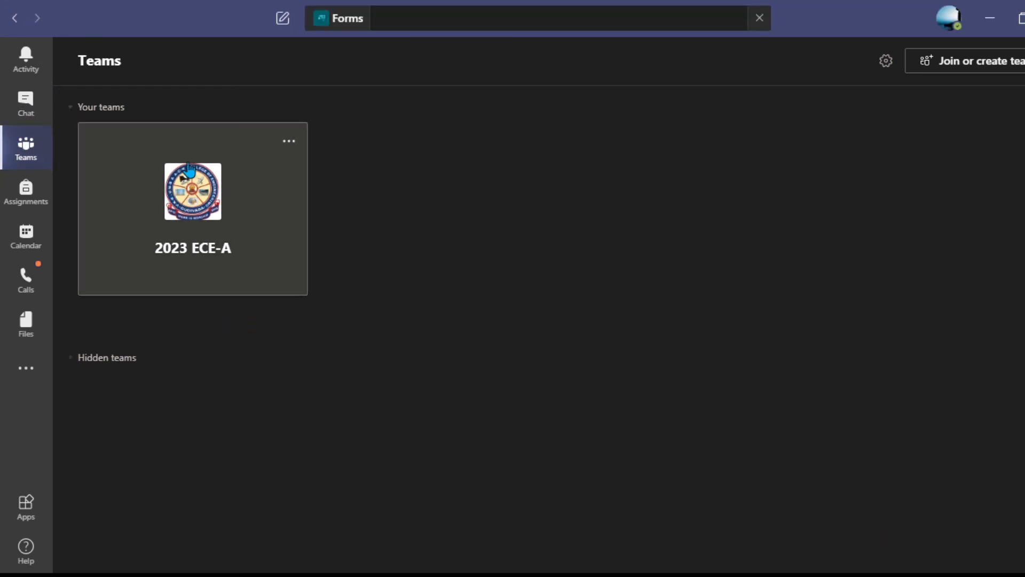
Open Manage team for 2023 ECE-A and show the Members and guests list.
click(293, 150)
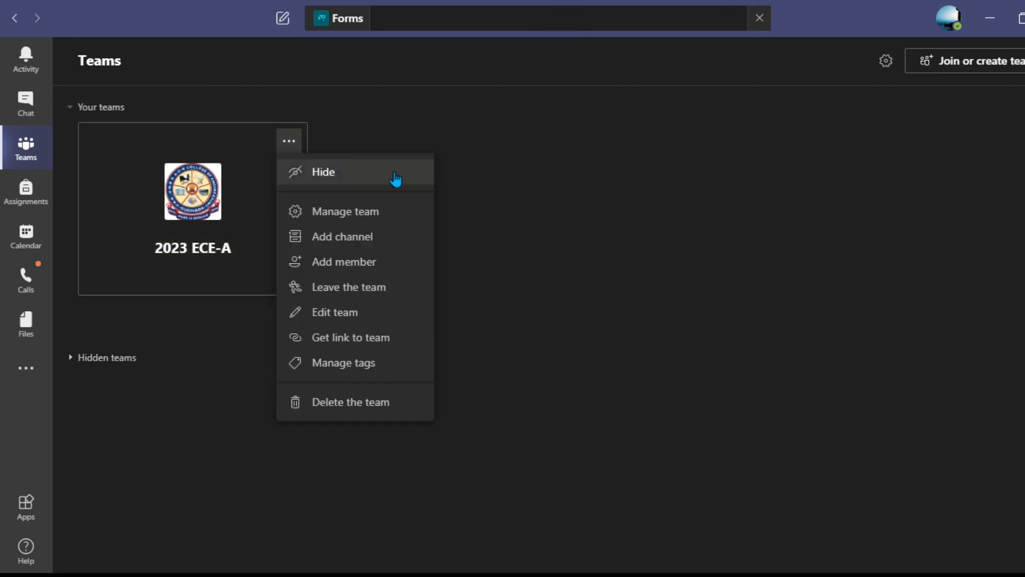
click(362, 213)
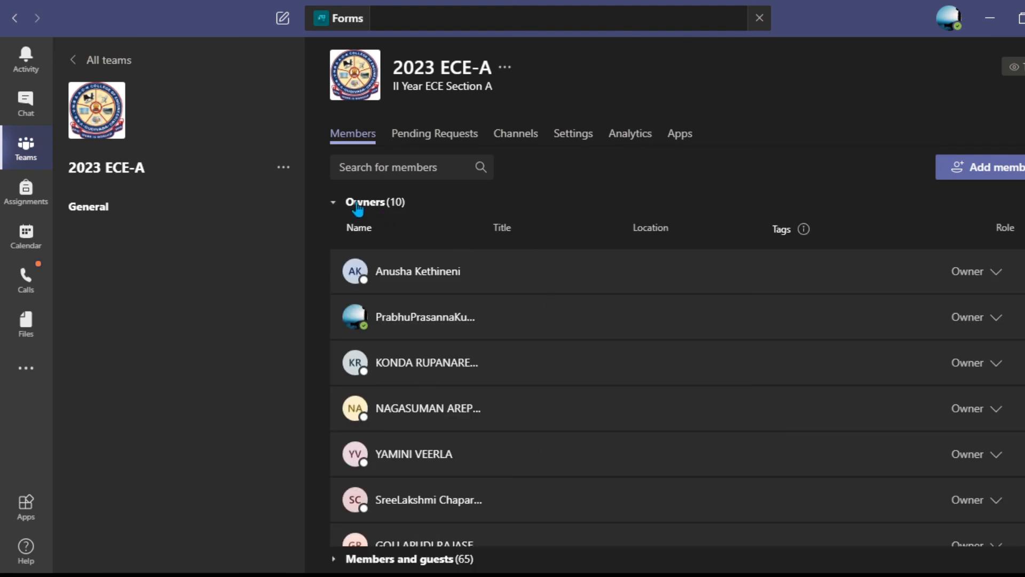
click(384, 207)
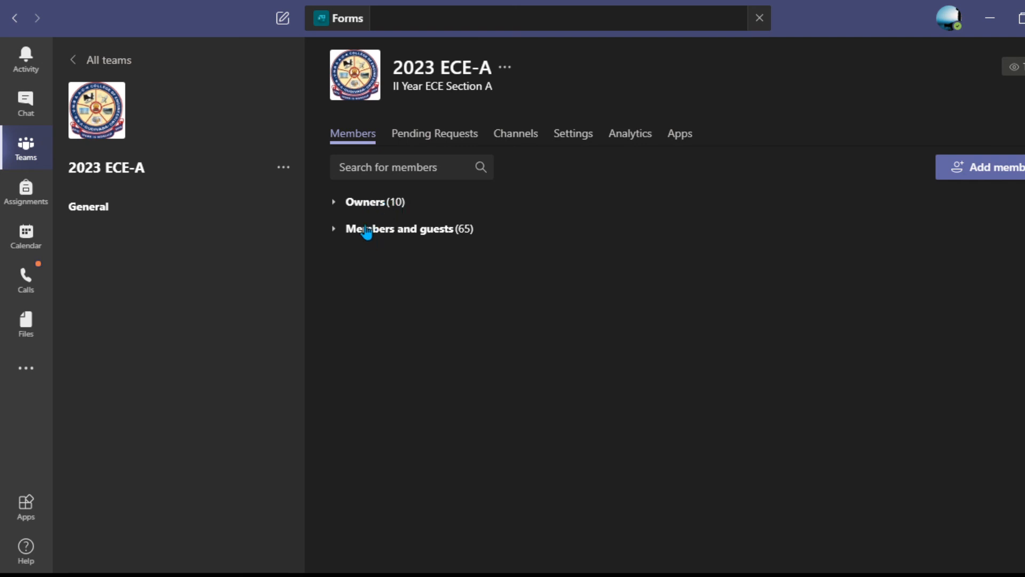
click(394, 230)
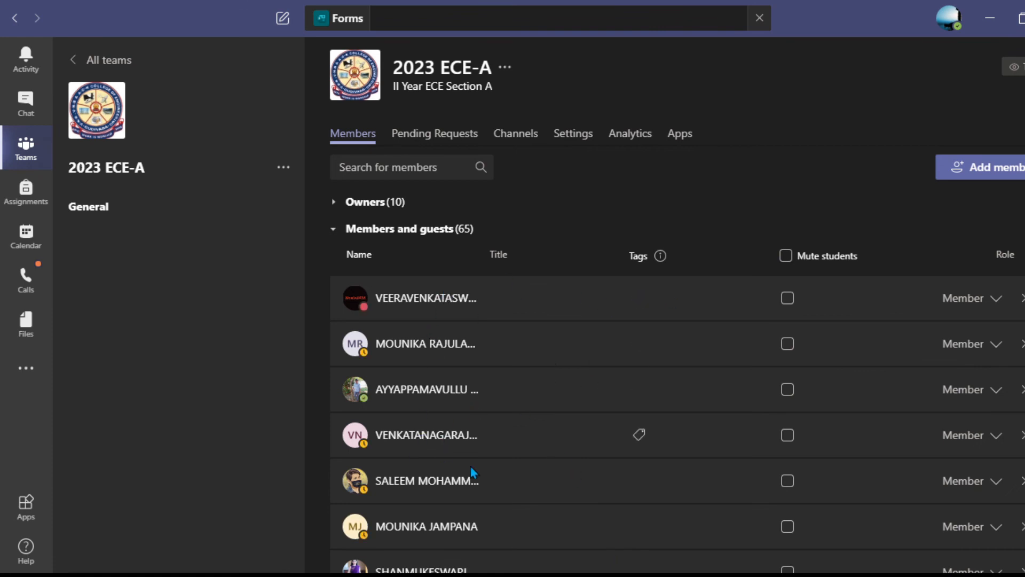
scroll(450, 492, down, 5)
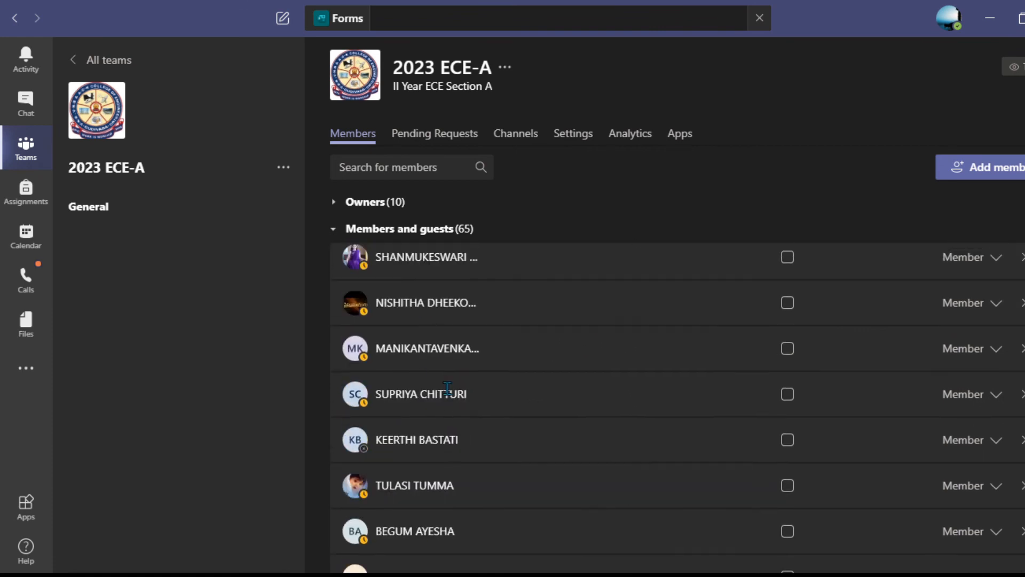
scroll(447, 388, up, 5)
Search members for the first student's roll number, select their name, and minimize Teams.
click(427, 167)
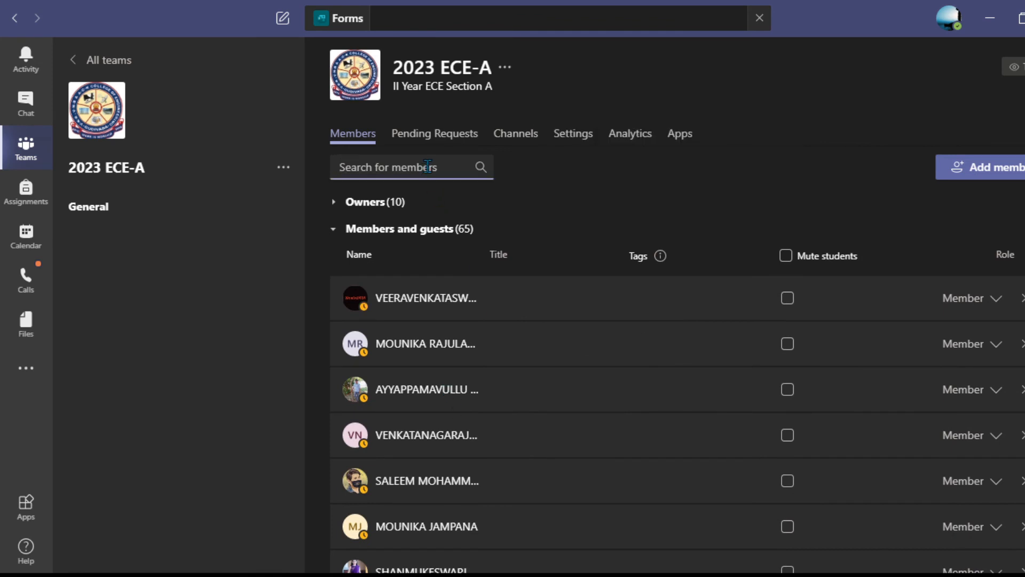
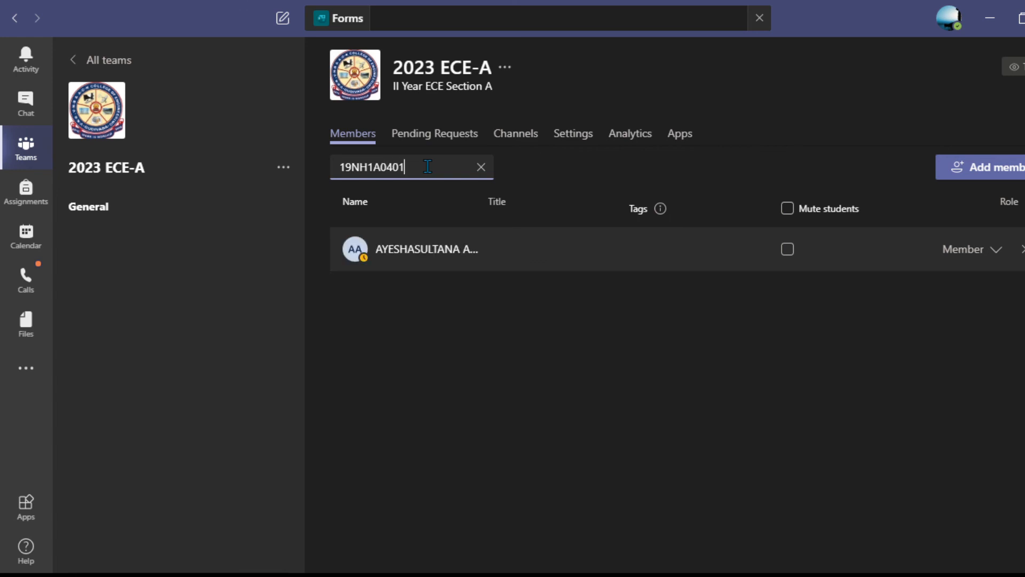
mouse_move(468, 251)
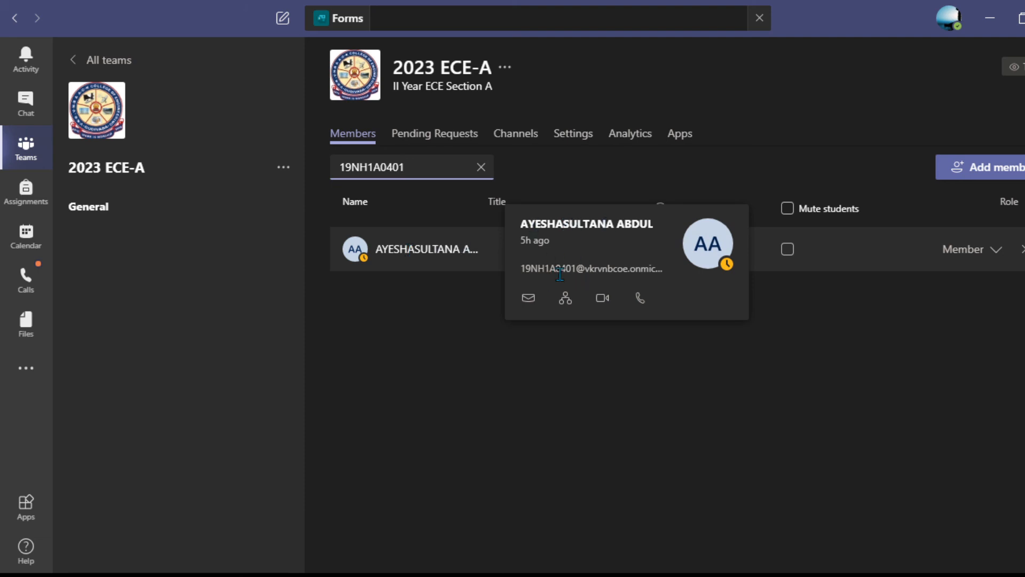
drag(521, 222, 648, 225)
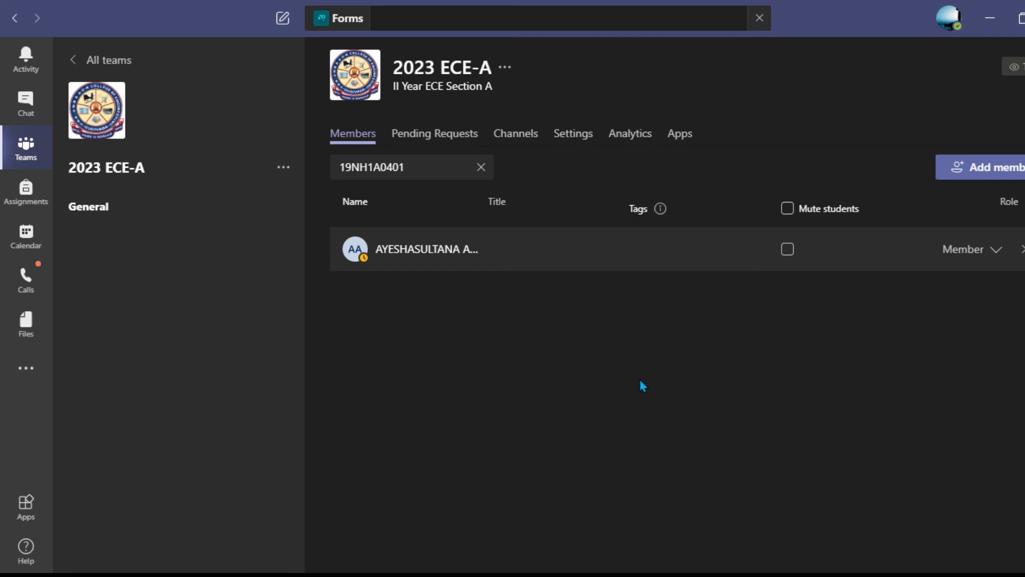
click(990, 17)
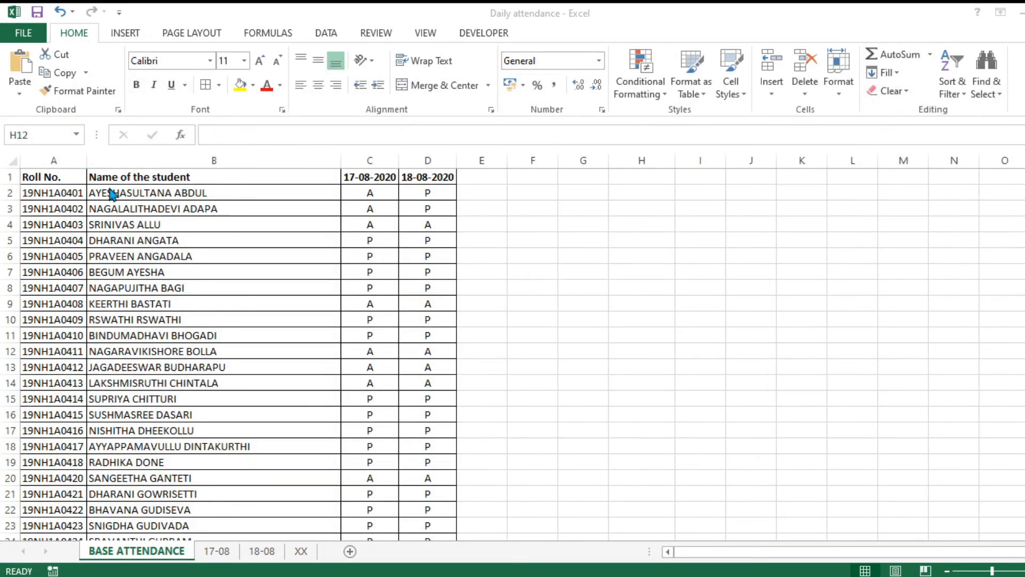
Read the first student's name in B2, then the student's name in B31.
click(227, 194)
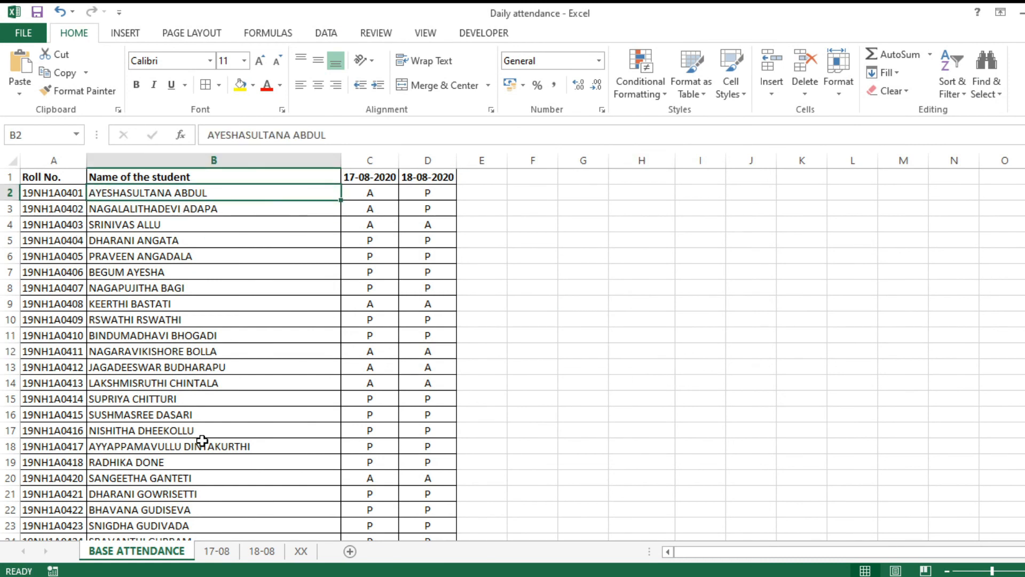
scroll(246, 414, down, 4)
scroll(247, 411, down, 2)
click(264, 367)
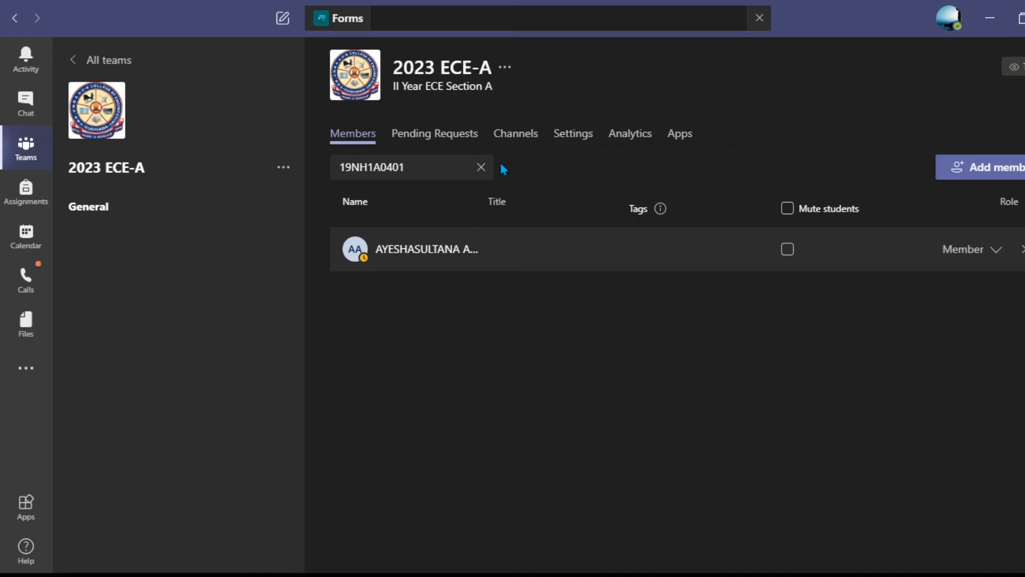
Search members for the row 31 student's roll number, select their name, and minimize Teams.
click(423, 162)
key(BackSpace)
key(BackSpace)
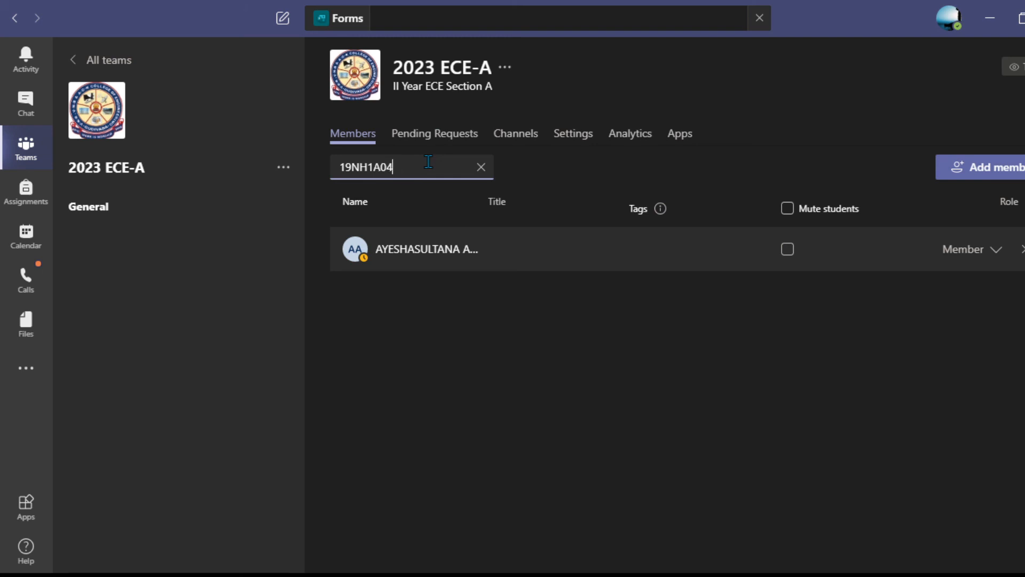
text(31)
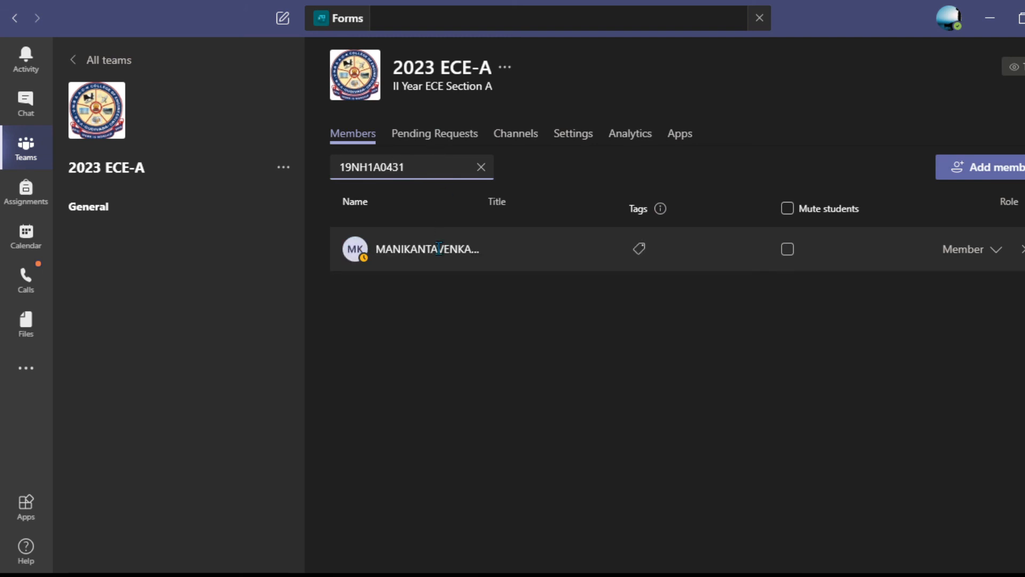
mouse_move(441, 253)
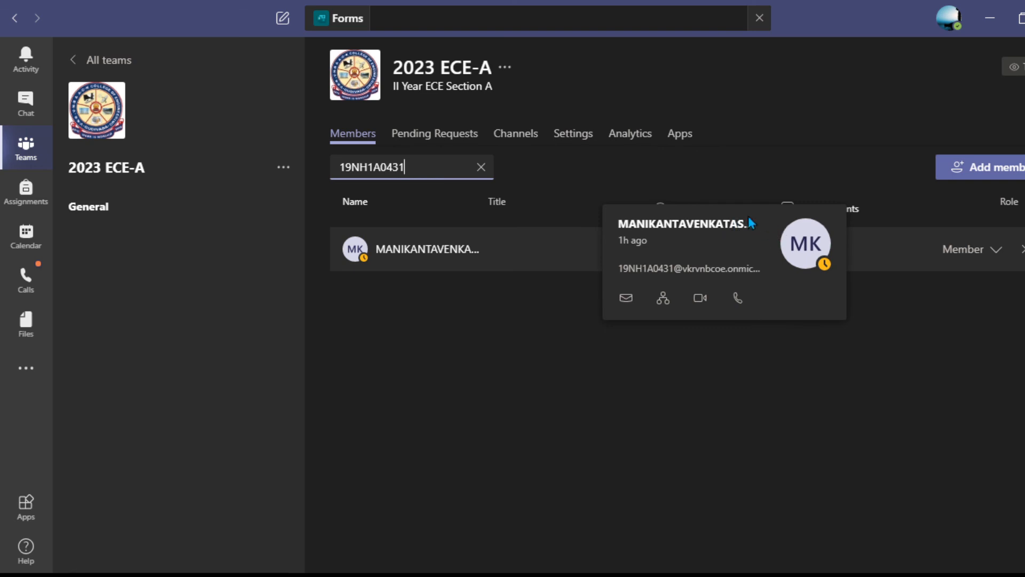
drag(620, 225, 752, 233)
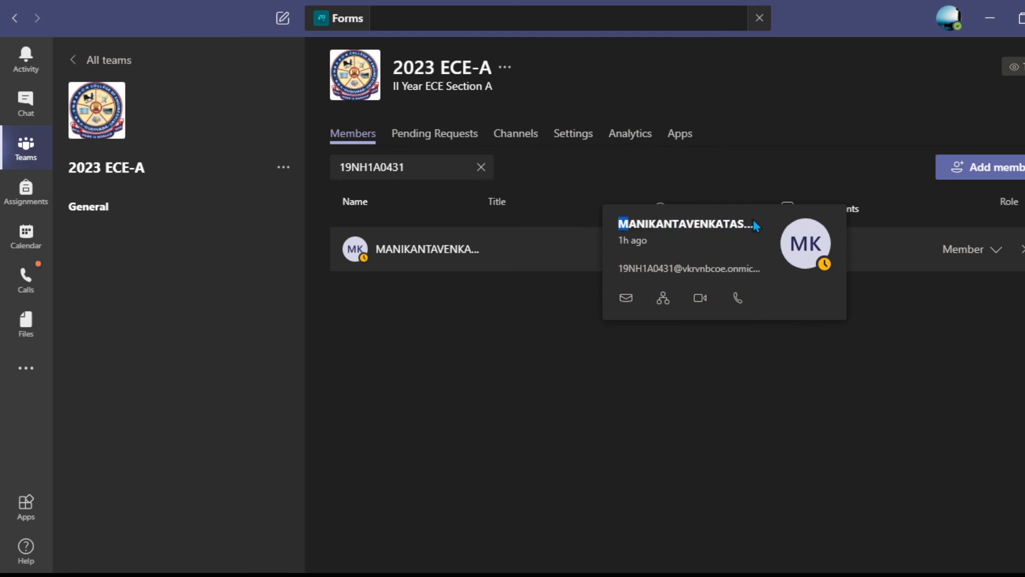
double_click(754, 221)
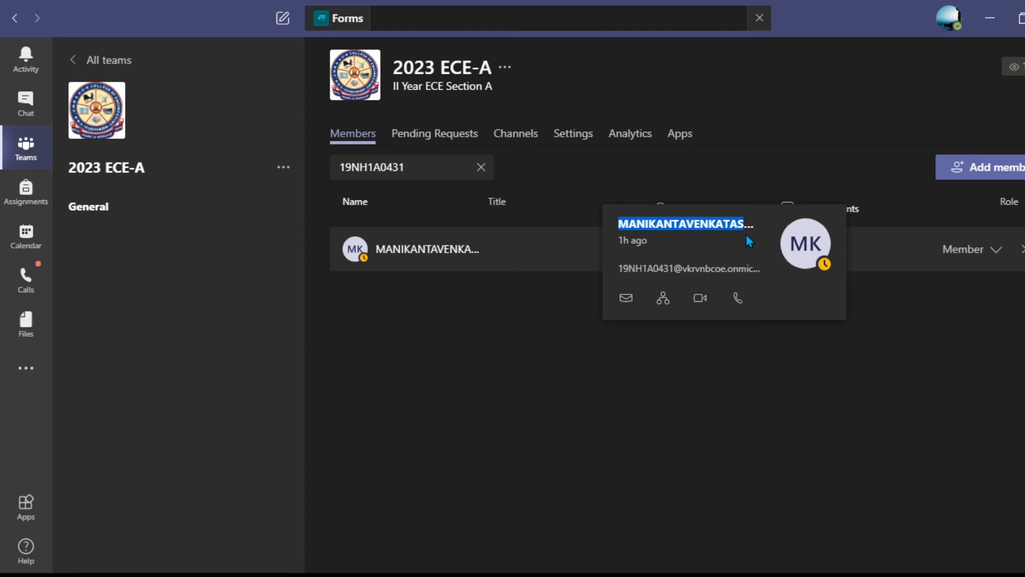
click(987, 23)
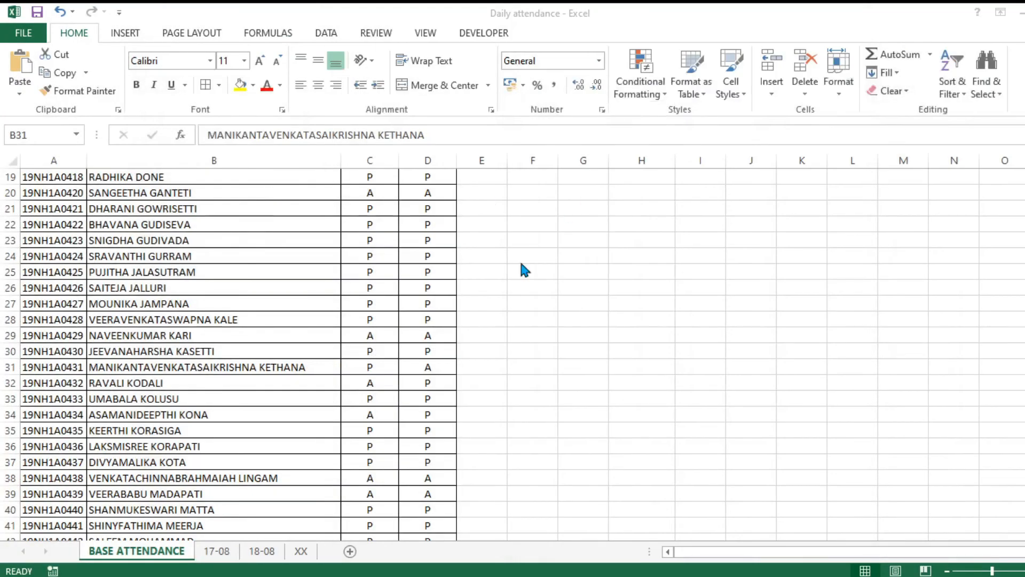
click(533, 299)
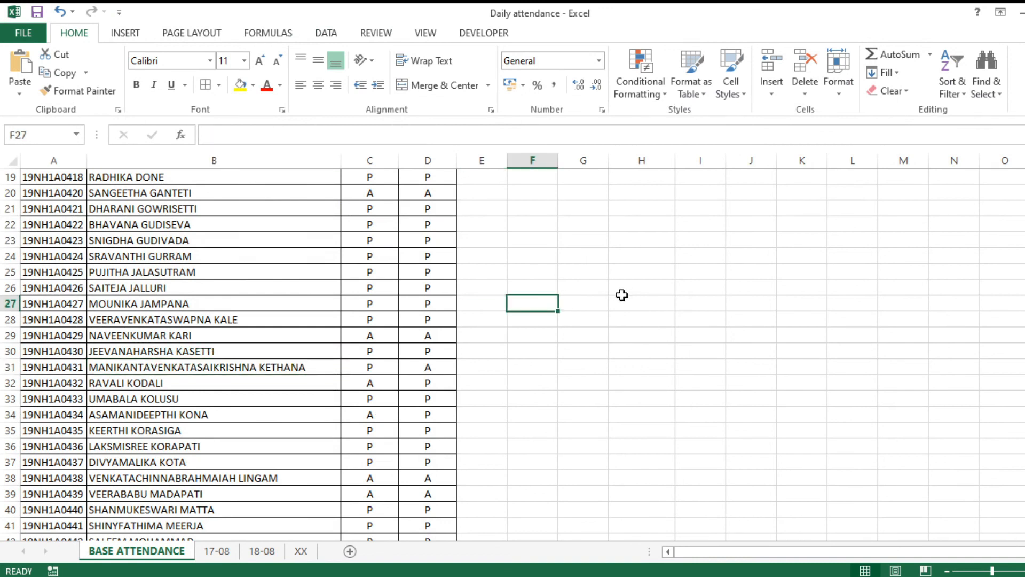
drag(426, 135, 205, 132)
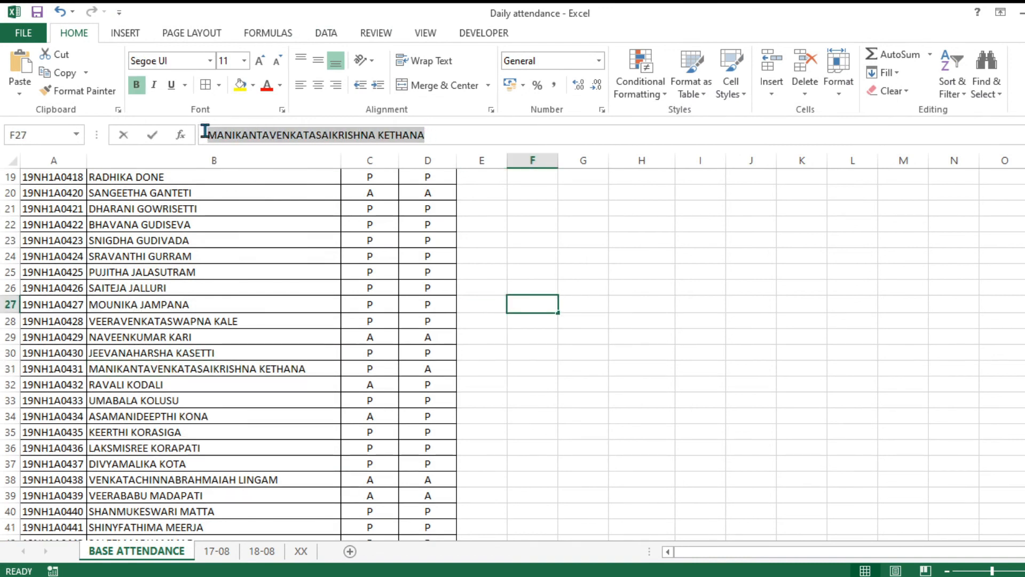
click(556, 302)
click(538, 352)
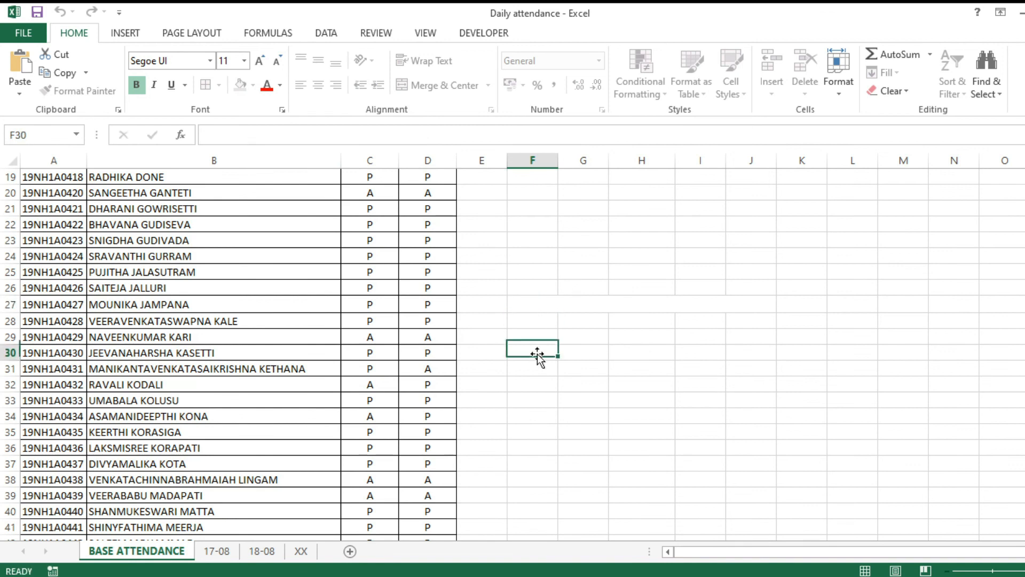
click(528, 303)
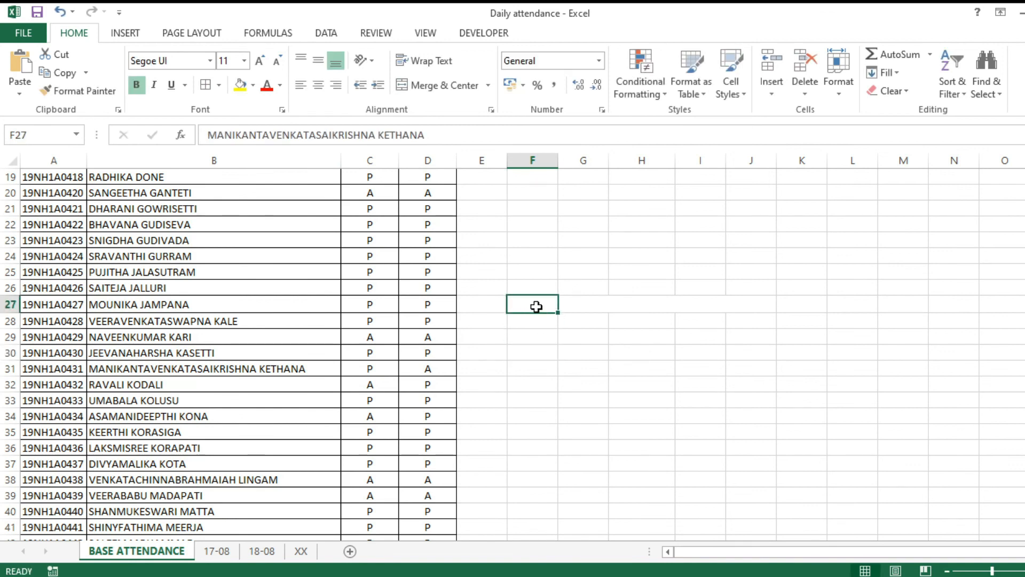
click(279, 84)
click(284, 98)
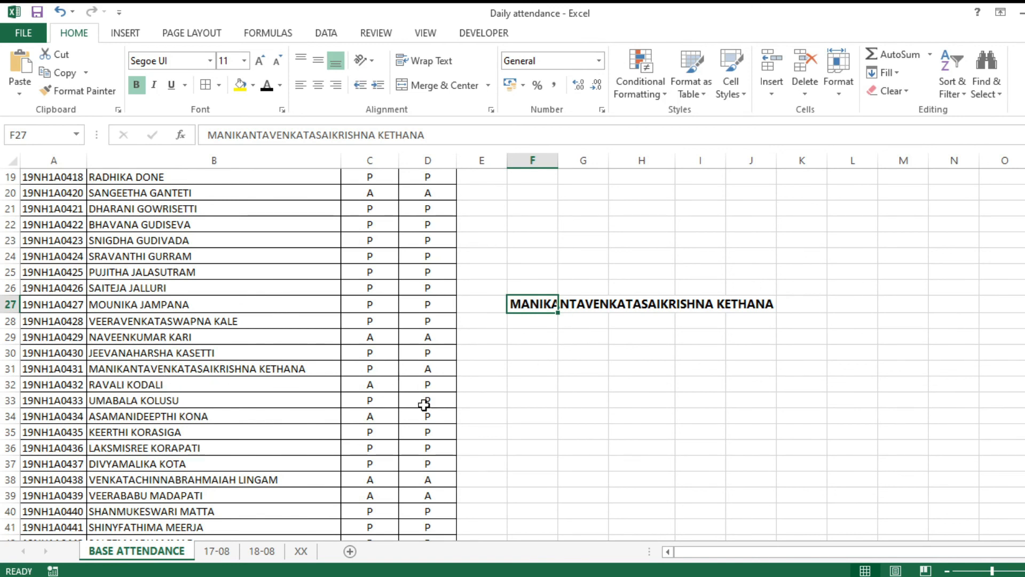
key(Delete)
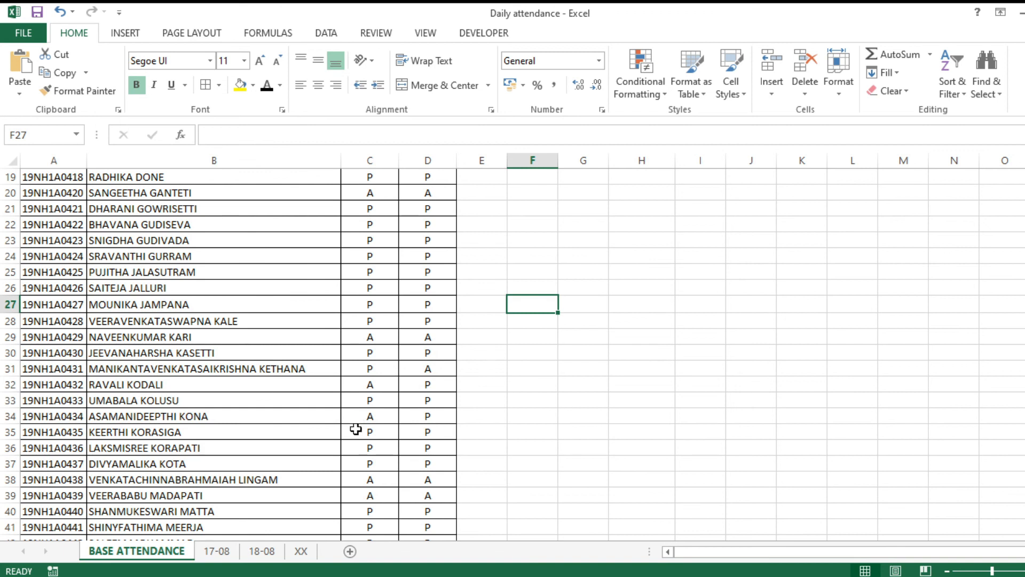